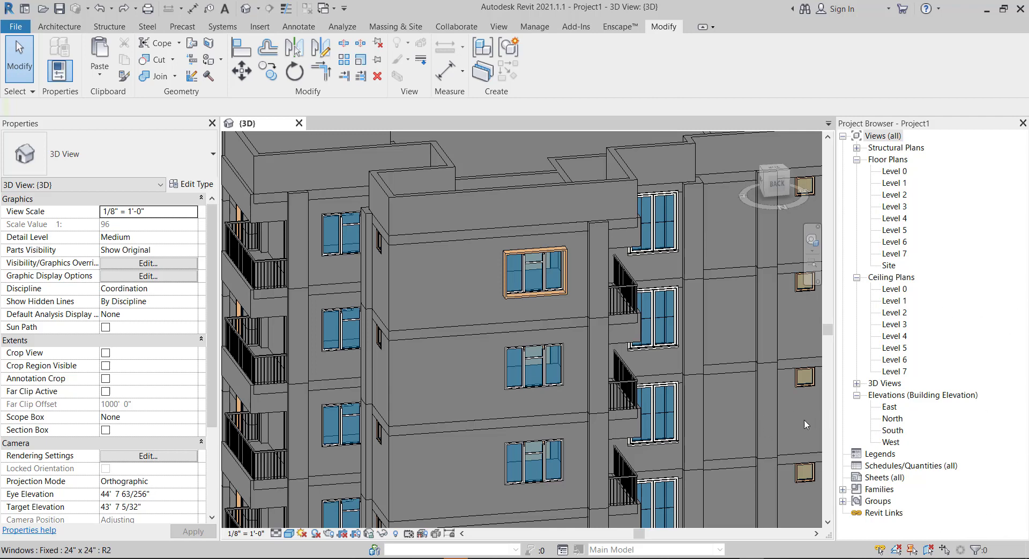
Zoom in on the facade and select the orange generic-model frame around the upper window
{"action": "scroll", "coordinate": [491, 283], "scroll_direction": "down", "scroll_amount": 4}
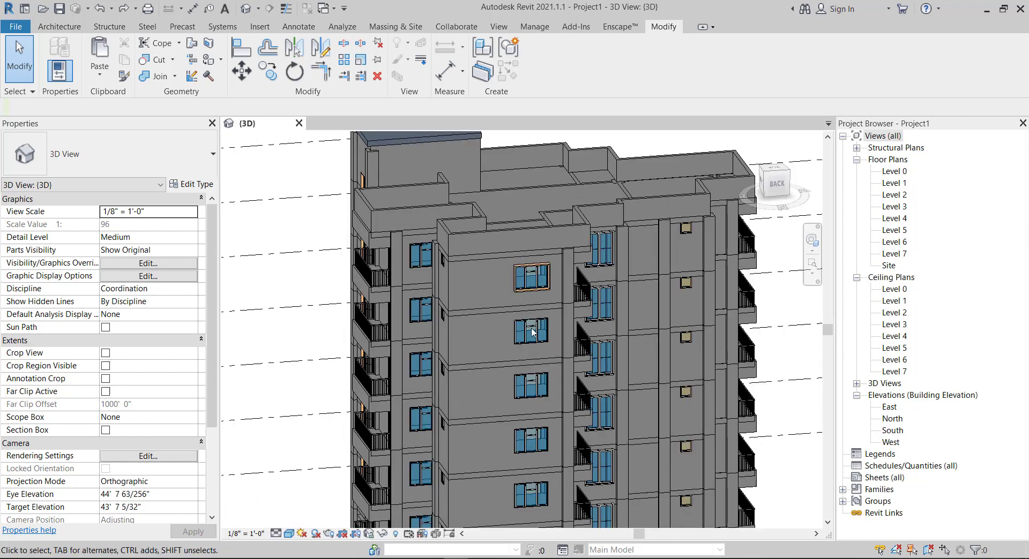
{"action": "scroll", "coordinate": [555, 334], "scroll_direction": "up", "scroll_amount": 5}
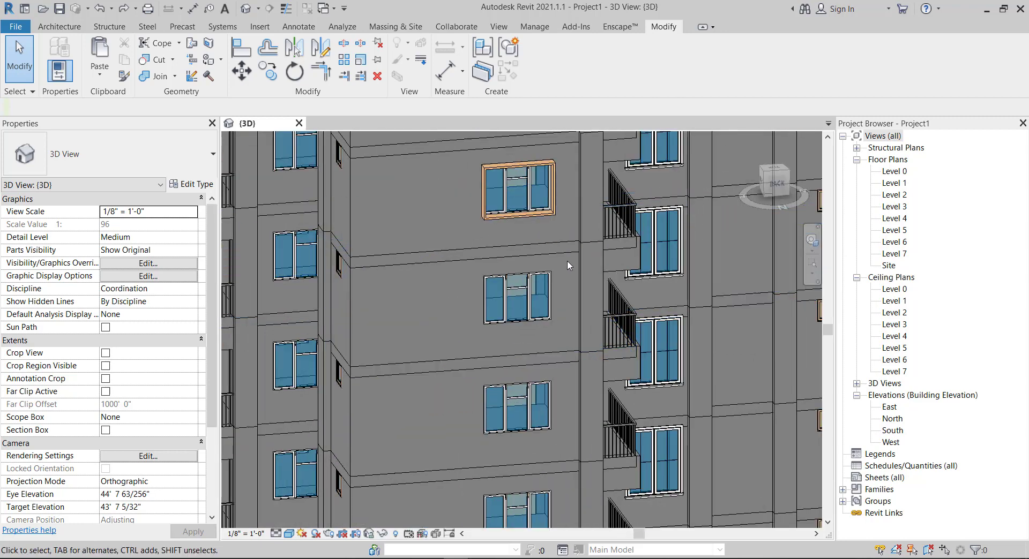
{"action": "scroll", "coordinate": [546, 136], "scroll_direction": "up", "scroll_amount": 2}
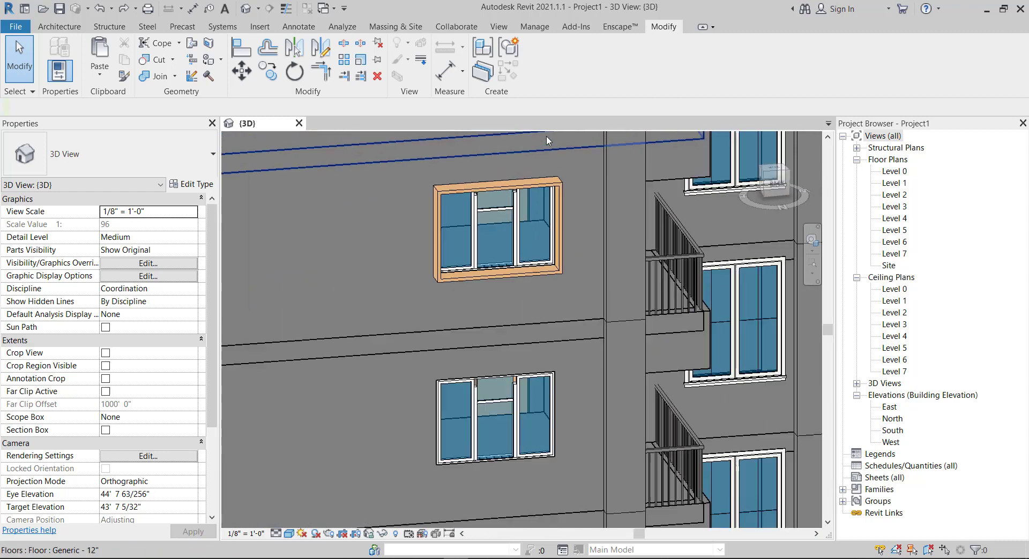
{"action": "scroll", "coordinate": [546, 137], "scroll_direction": "up", "scroll_amount": 1}
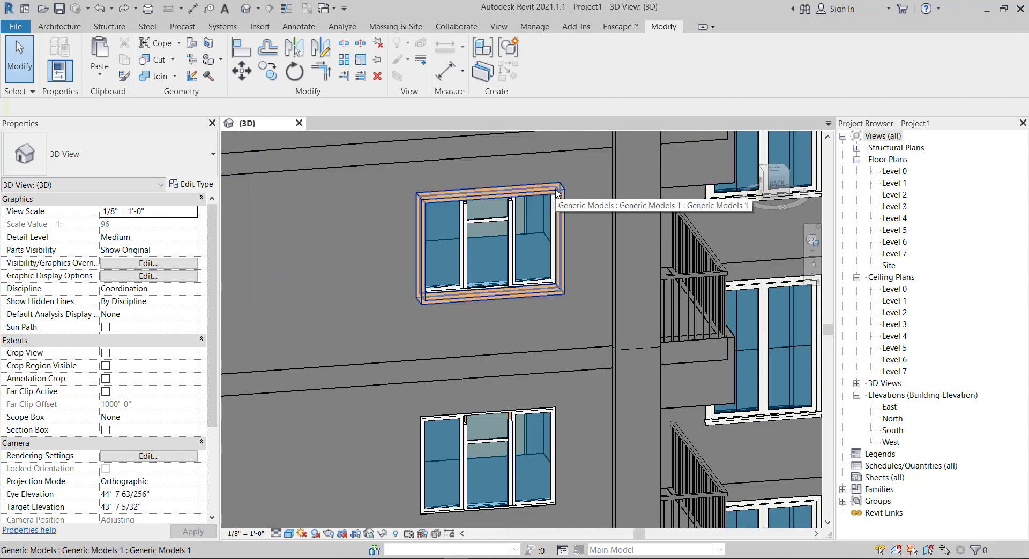
{"action": "left_click", "coordinate": [557, 194]}
{"action": "scroll", "coordinate": [558, 194], "scroll_direction": "down", "scroll_amount": 4}
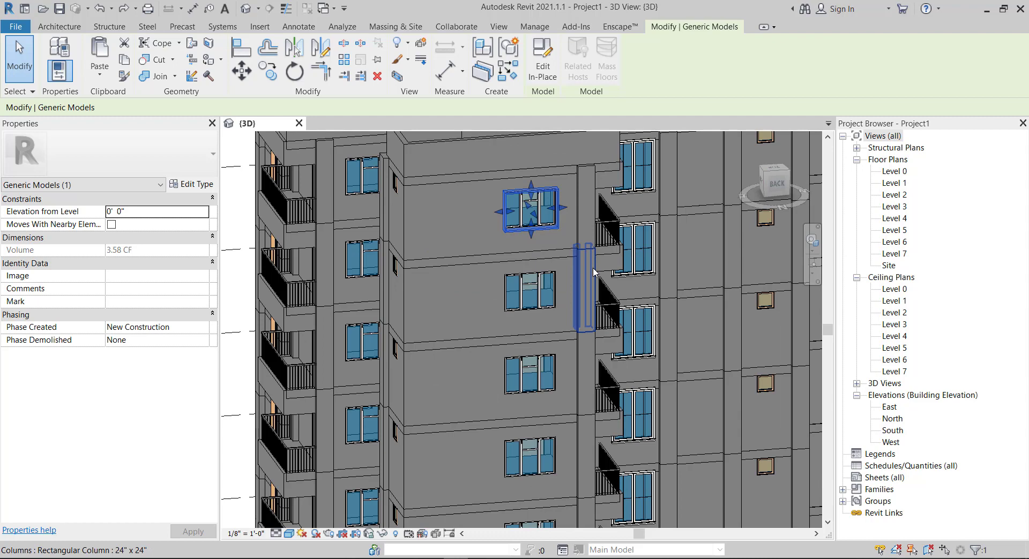
{"action": "middle_click_drag", "start_coordinate": [594, 273], "coordinate": [527, 259], "text": "shift"}
{"action": "scroll", "coordinate": [551, 251], "scroll_direction": "up", "scroll_amount": 2}
{"action": "scroll", "coordinate": [551, 251], "scroll_direction": "up", "scroll_amount": 2}
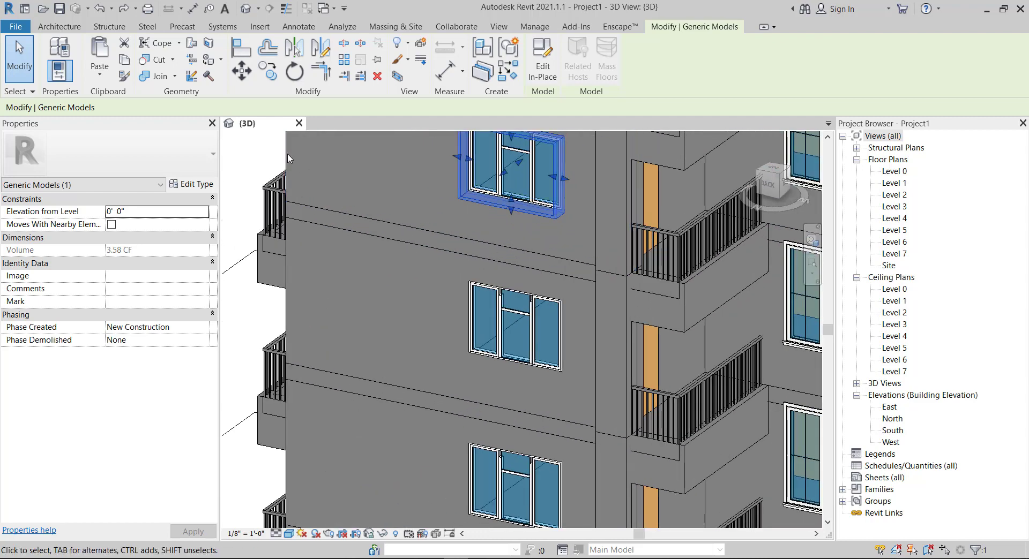
Copy the window frame 9'-0" down onto the window one floor below
{"action": "left_click", "coordinate": [267, 71]}
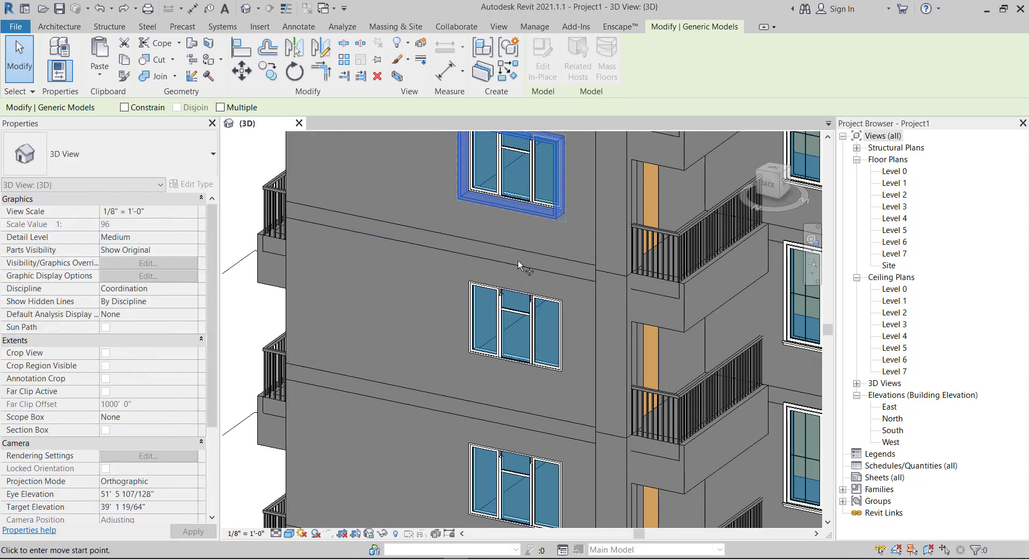
{"action": "left_click", "coordinate": [564, 218]}
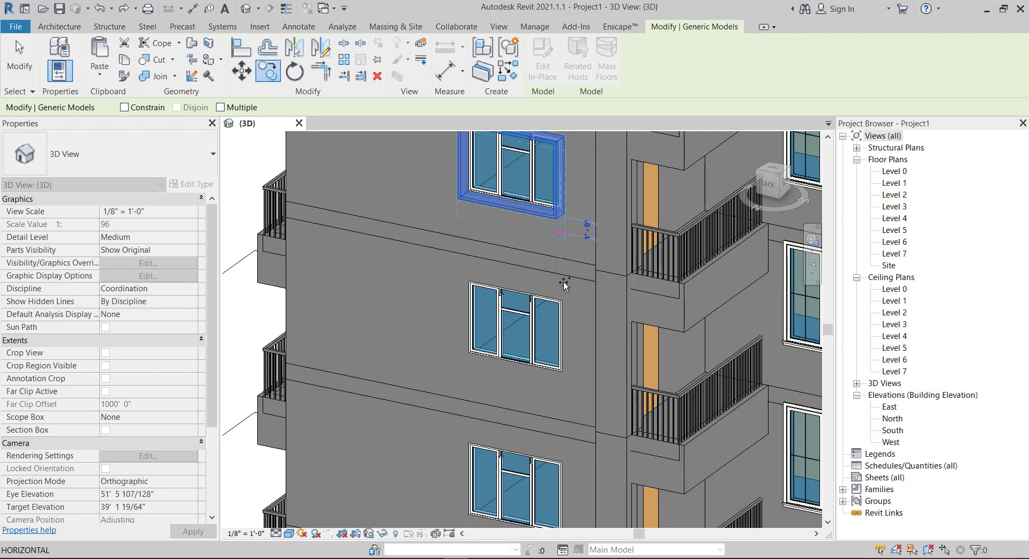
{"action": "left_click", "coordinate": [560, 371]}
{"action": "scroll", "coordinate": [483, 349], "scroll_direction": "down", "scroll_amount": 3}
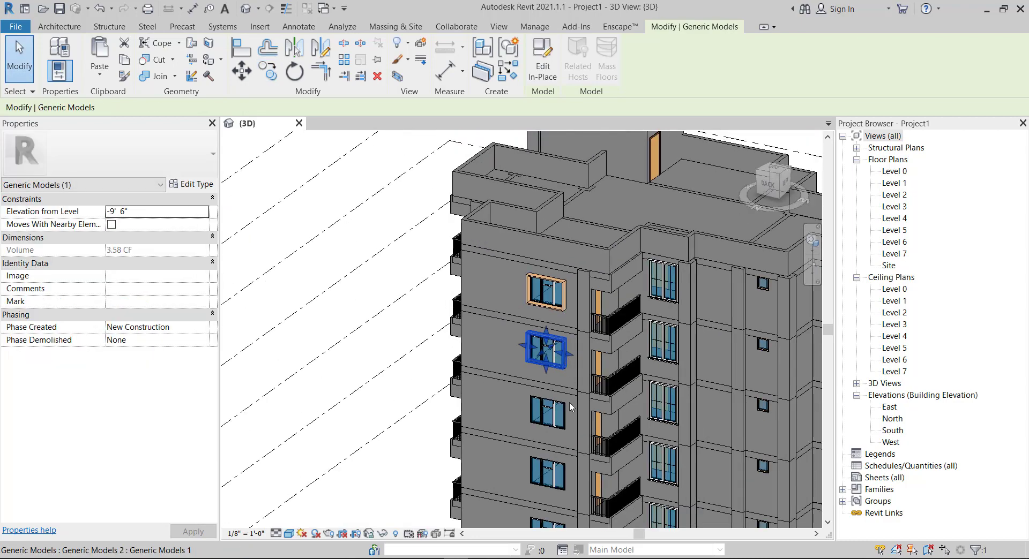
{"action": "scroll", "coordinate": [481, 349], "scroll_direction": "up", "scroll_amount": 3}
{"action": "key", "text": "Escape"}
Try stretching the upper frame into a deep box, undo it, and reselect the restored frame
{"action": "middle_click_drag", "start_coordinate": [439, 323], "coordinate": [563, 253], "text": "shift"}
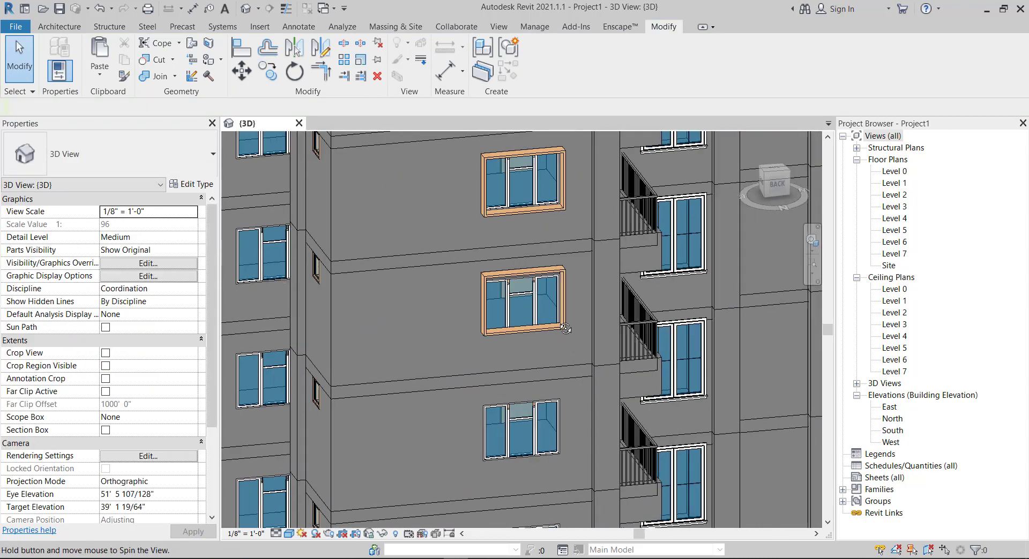
{"action": "scroll", "coordinate": [558, 245], "scroll_direction": "down", "scroll_amount": 2}
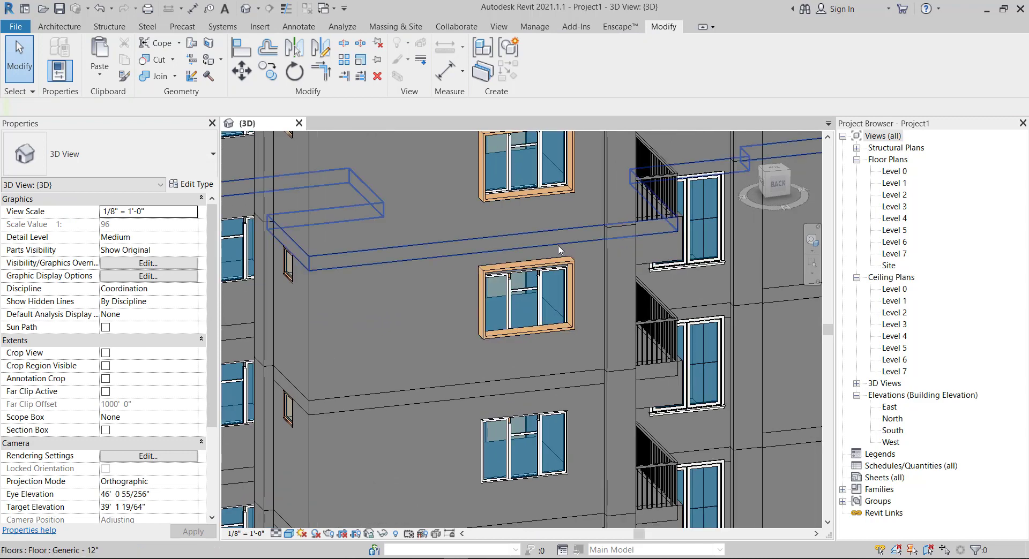
{"action": "middle_click_drag", "start_coordinate": [558, 246], "coordinate": [578, 208], "text": "shift"}
{"action": "left_click", "coordinate": [560, 201]}
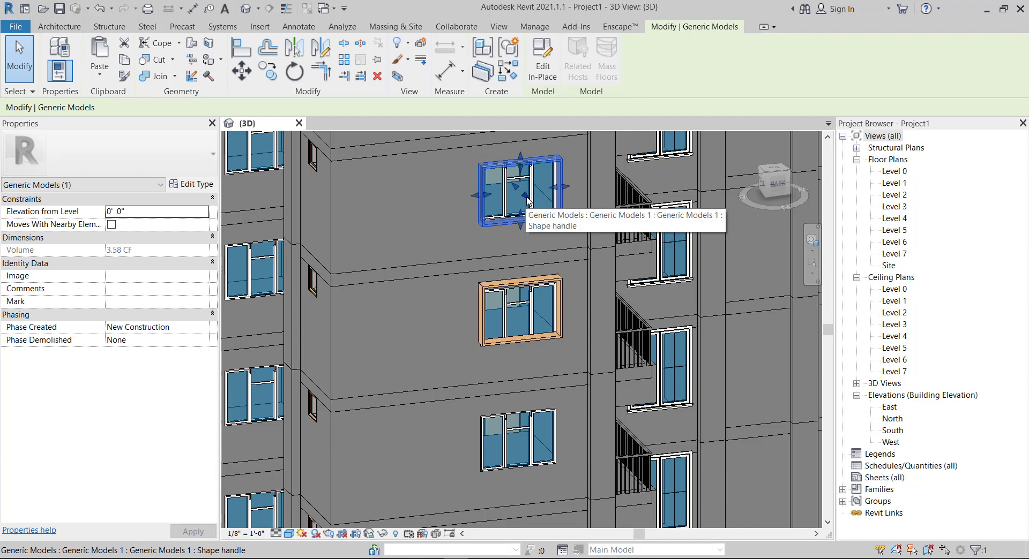
{"action": "left_click_drag", "start_coordinate": [528, 198], "coordinate": [520, 243]}
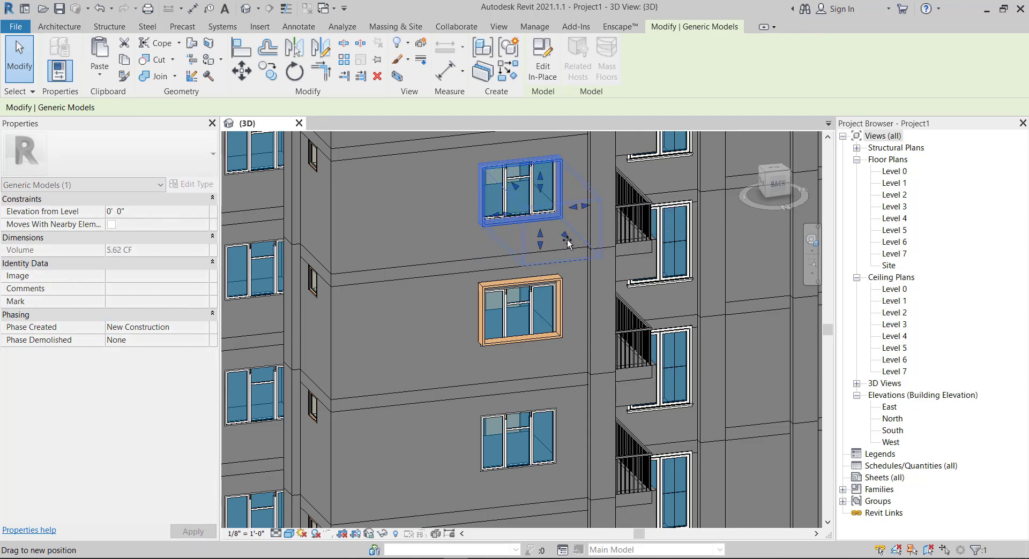
{"action": "key", "text": "Escape"}
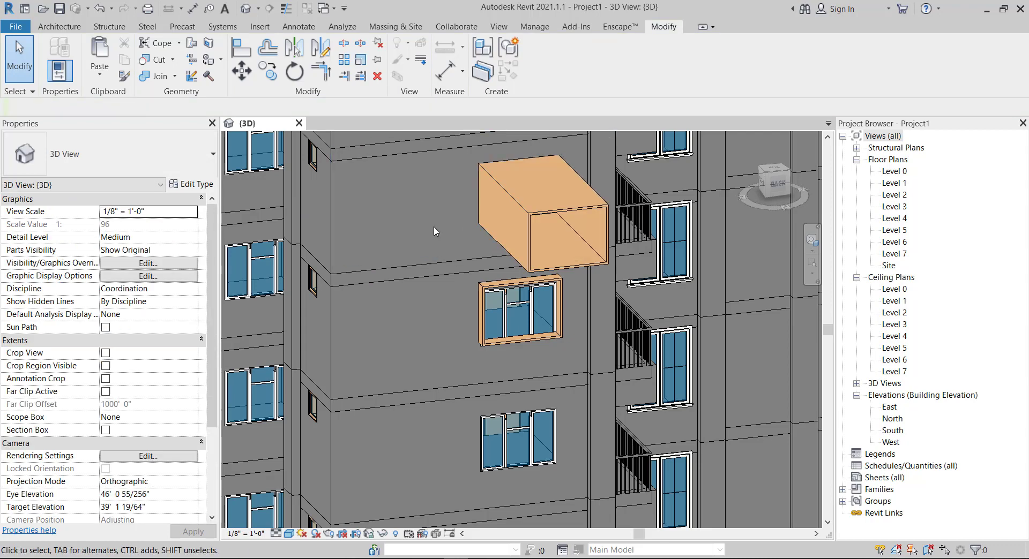
{"action": "key", "text": "ctrl+z"}
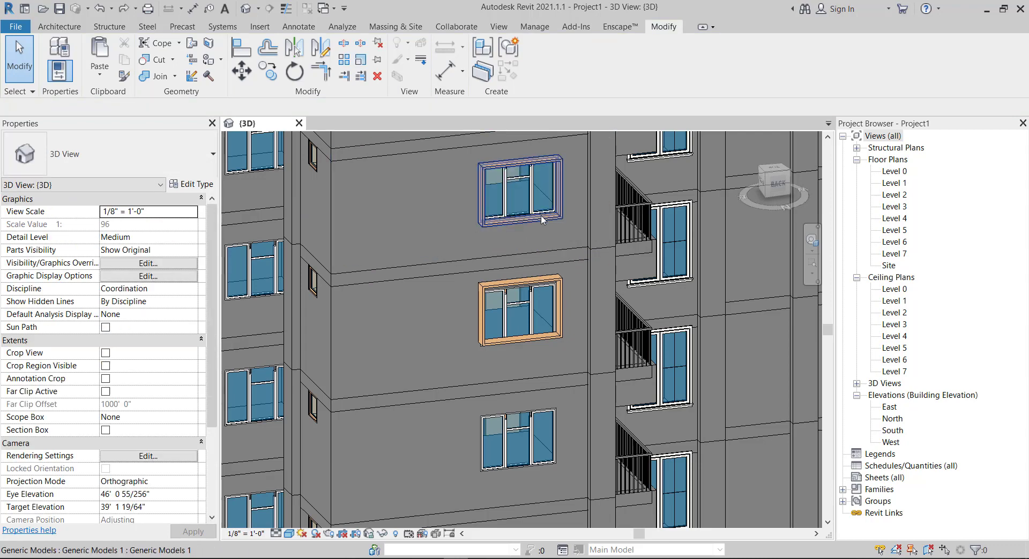
{"action": "left_click", "coordinate": [529, 216]}
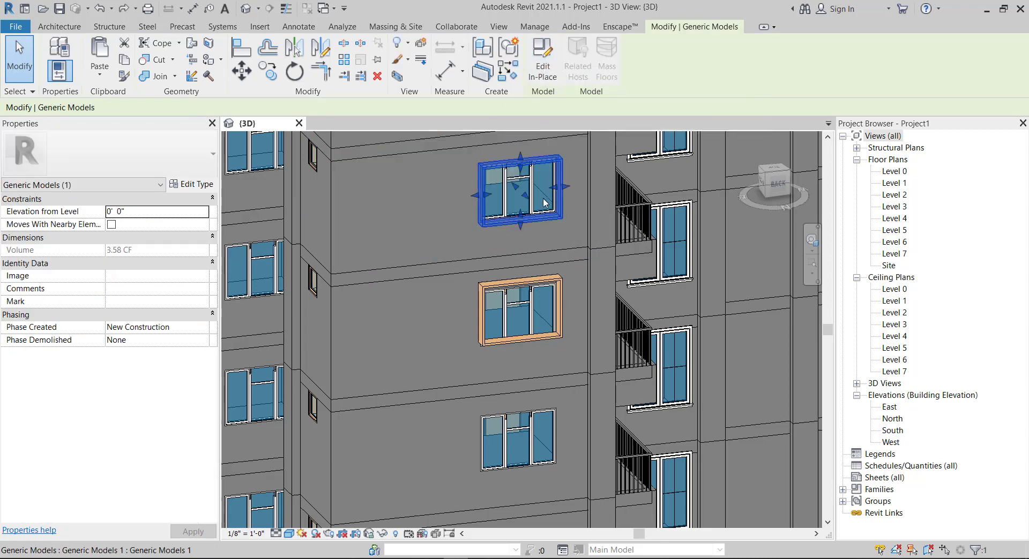
{"action": "key", "text": "Escape"}
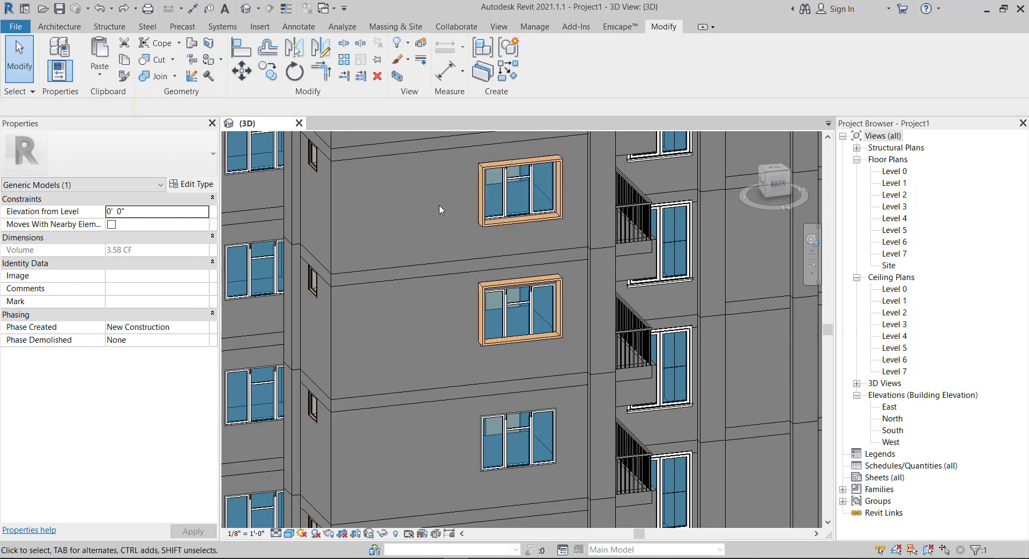
{"action": "left_click", "coordinate": [510, 225]}
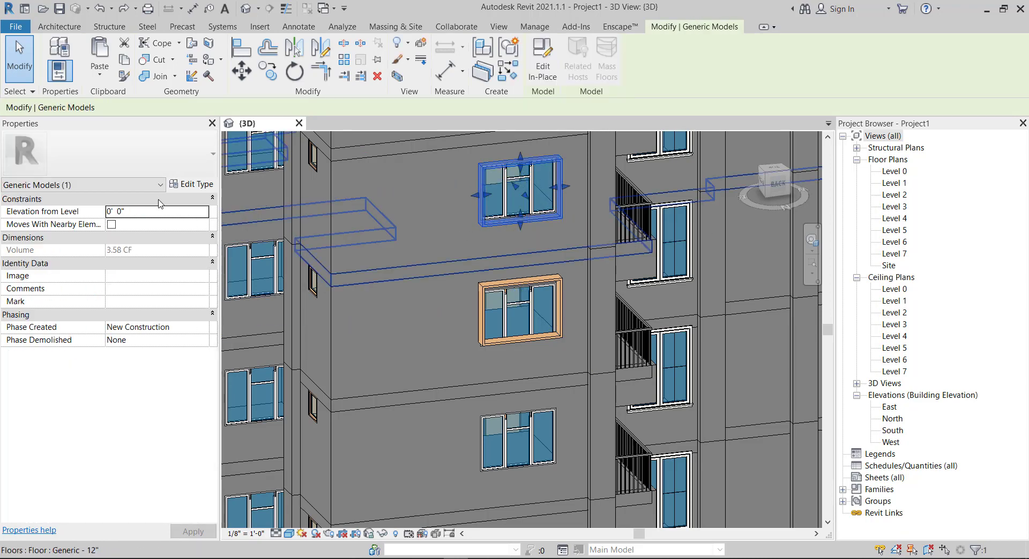
{"action": "left_click", "coordinate": [196, 184]}
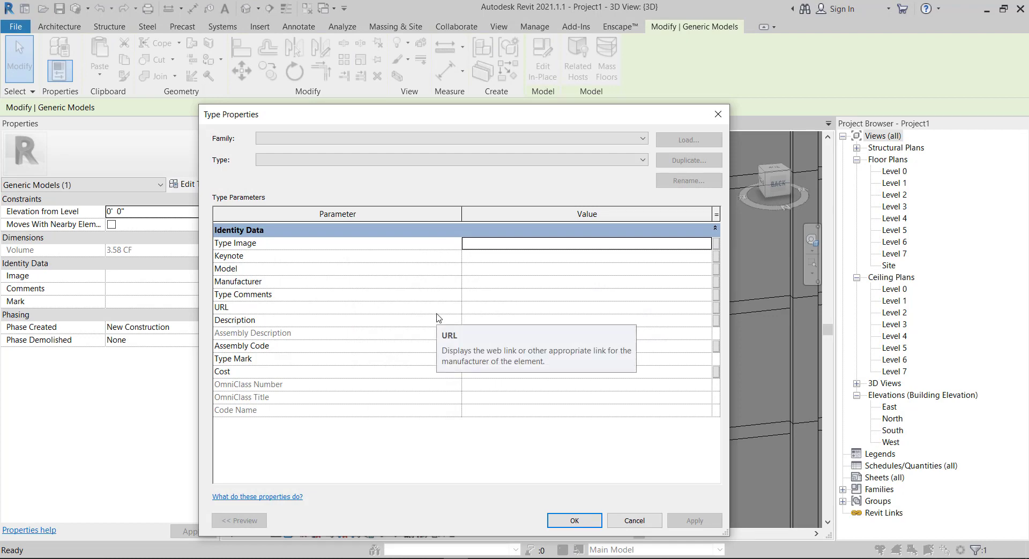
{"action": "left_click", "coordinate": [718, 114]}
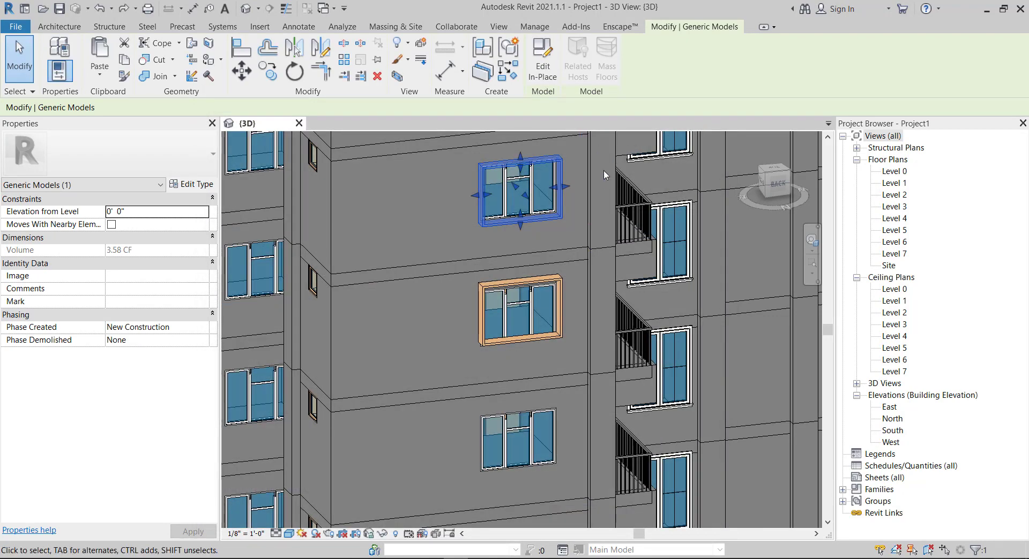
{"action": "left_click", "coordinate": [543, 67]}
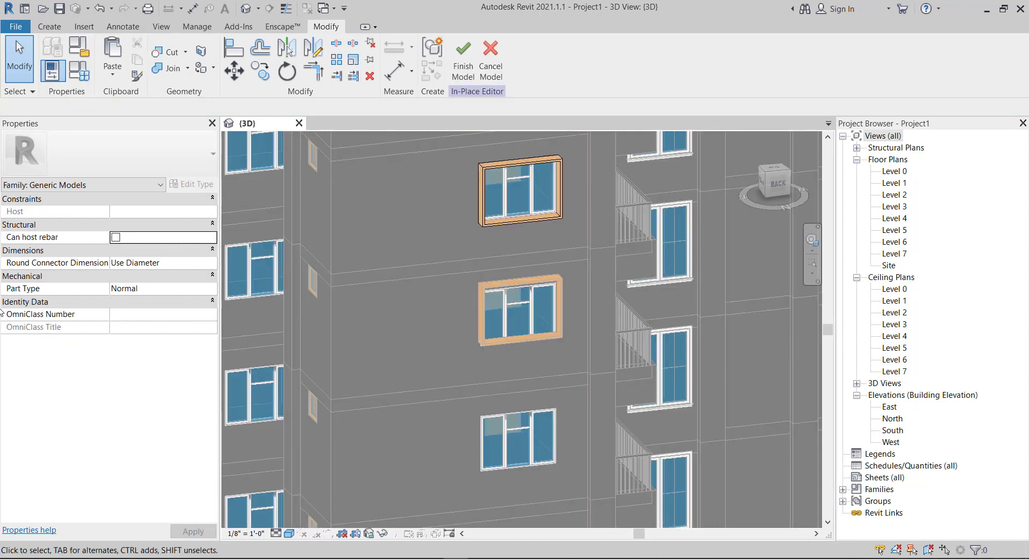
{"action": "left_click", "coordinate": [515, 175]}
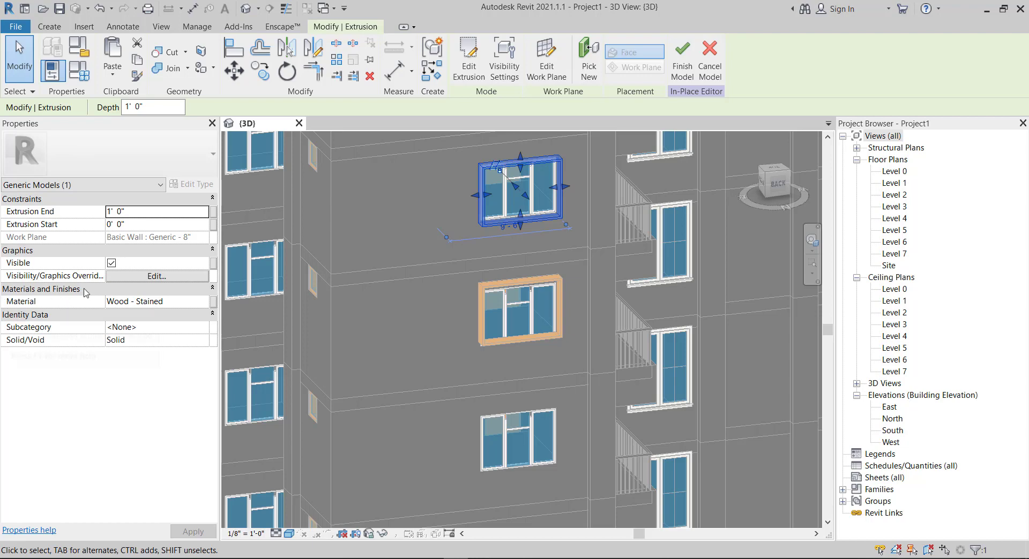
{"action": "left_click", "coordinate": [205, 304]}
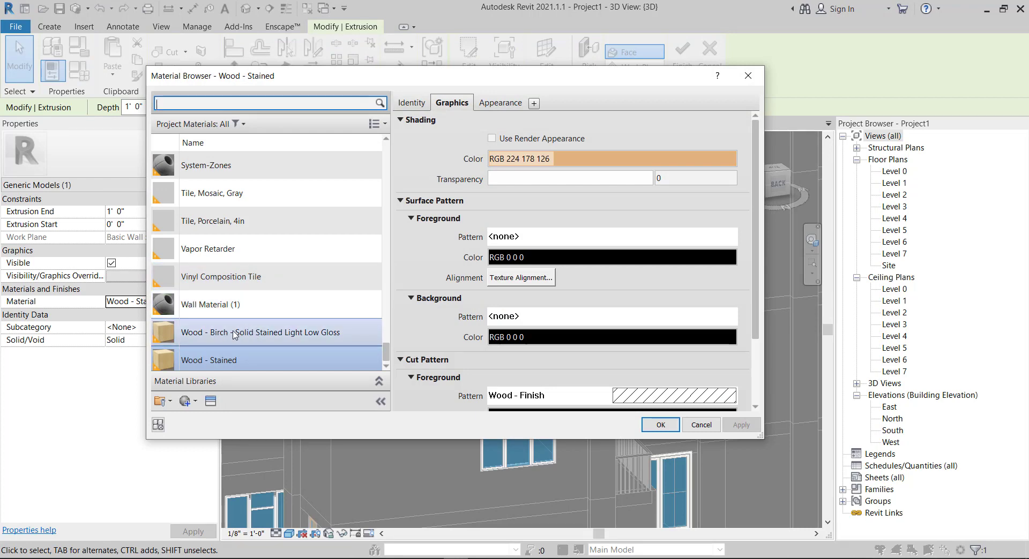
{"action": "left_click", "coordinate": [251, 354]}
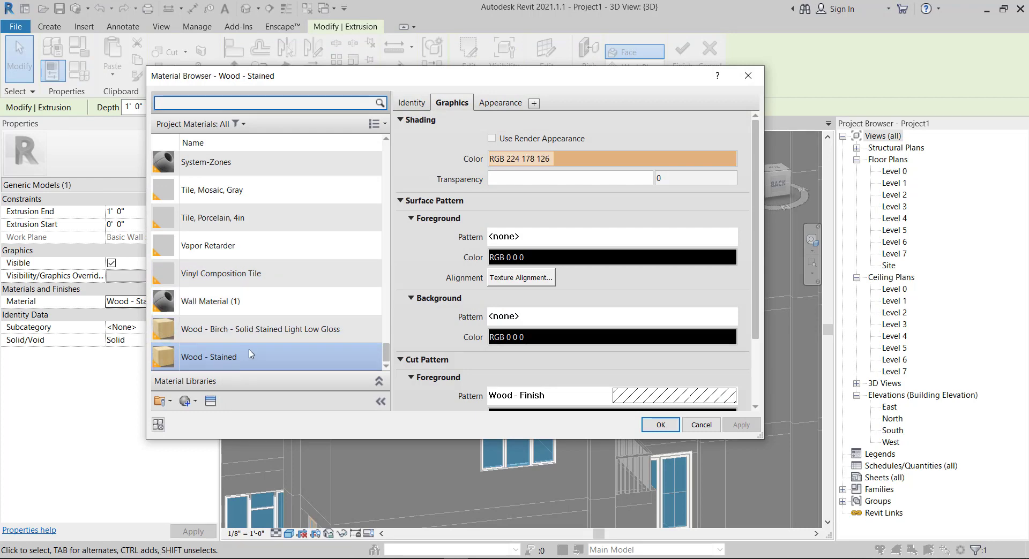
{"action": "left_click", "coordinate": [668, 426]}
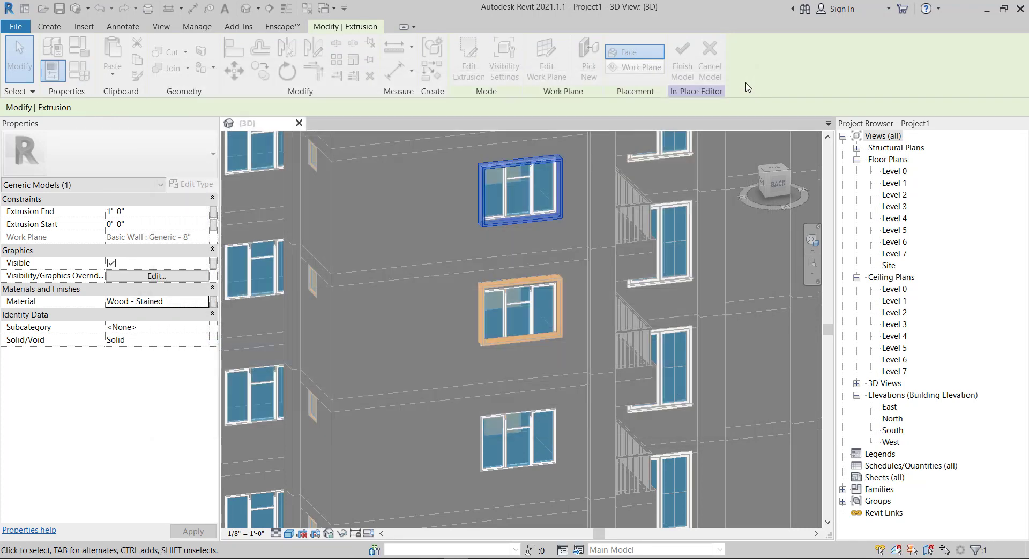
{"action": "left_click", "coordinate": [404, 219]}
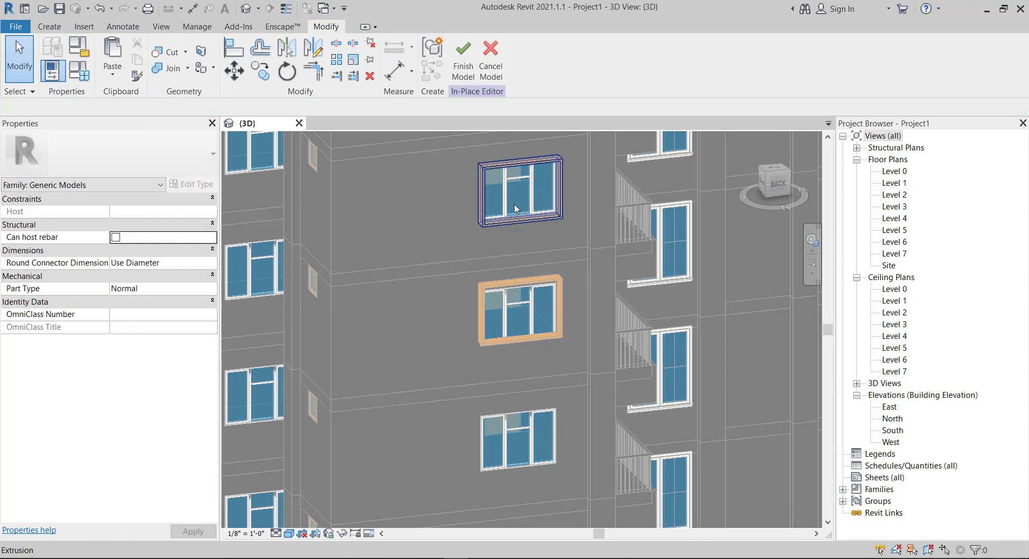
{"action": "left_click", "coordinate": [464, 85]}
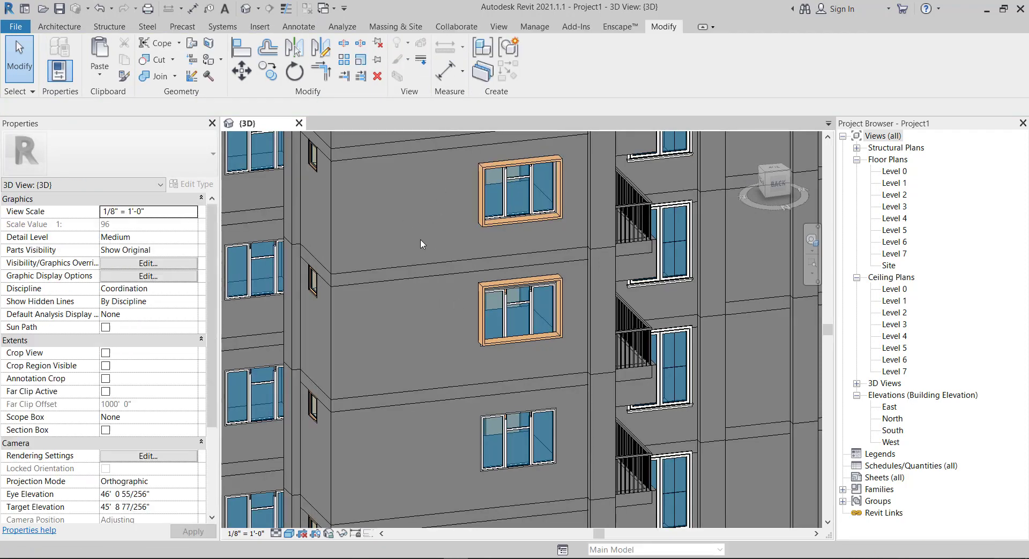
Orbit to the facade, select the copied lower-window frame, then clear the selection
{"action": "scroll", "coordinate": [554, 288], "scroll_direction": "up", "scroll_amount": 3}
{"action": "scroll", "coordinate": [553, 288], "scroll_direction": "down", "scroll_amount": 4}
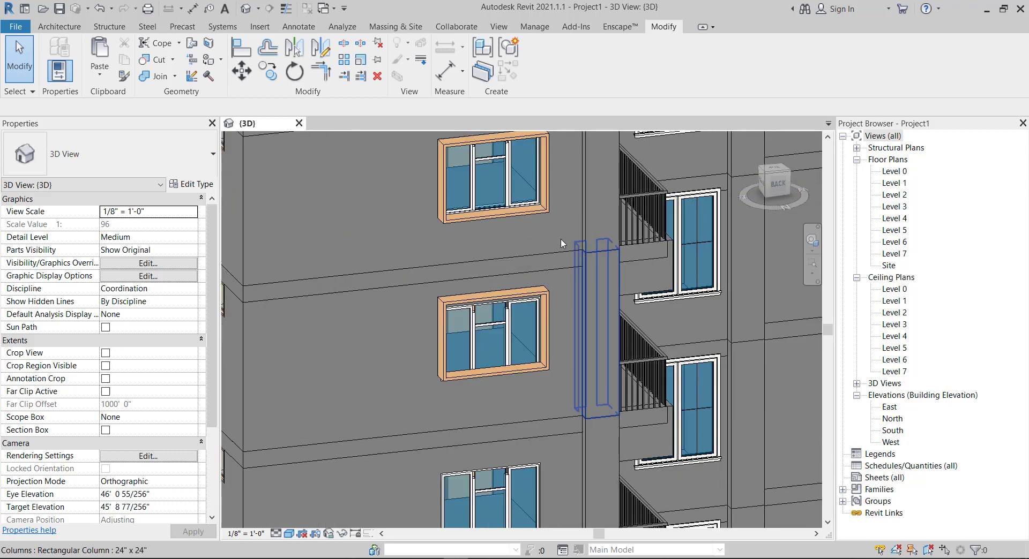
{"action": "scroll", "coordinate": [574, 254], "scroll_direction": "up", "scroll_amount": 2}
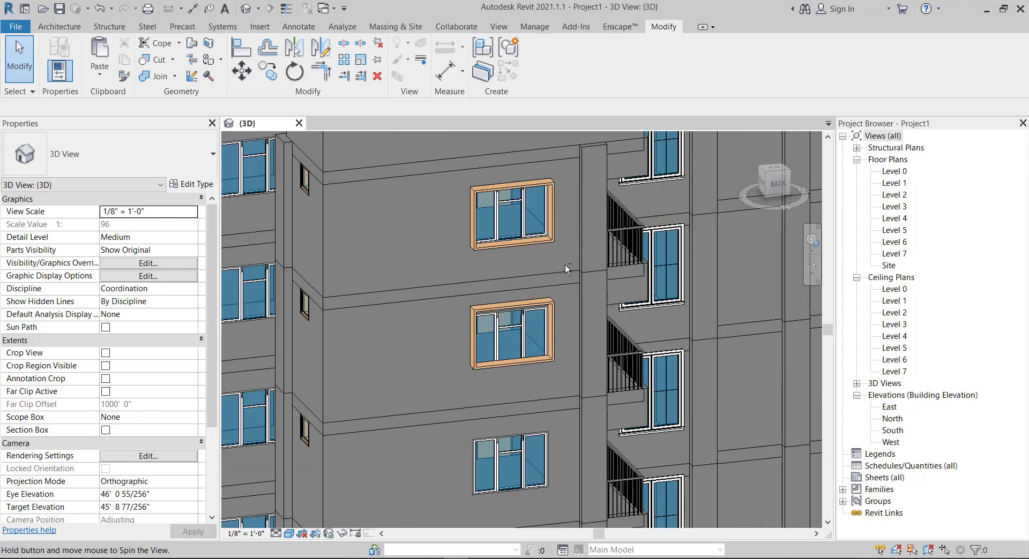
{"action": "mouse_move", "coordinate": [565, 265]}
{"action": "middle_mouse_down", "text": "shift"}
{"action": "mouse_move", "coordinate": [539, 279]}
{"action": "mouse_move", "coordinate": [574, 212]}
{"action": "middle_mouse_up", "text": "shift"}
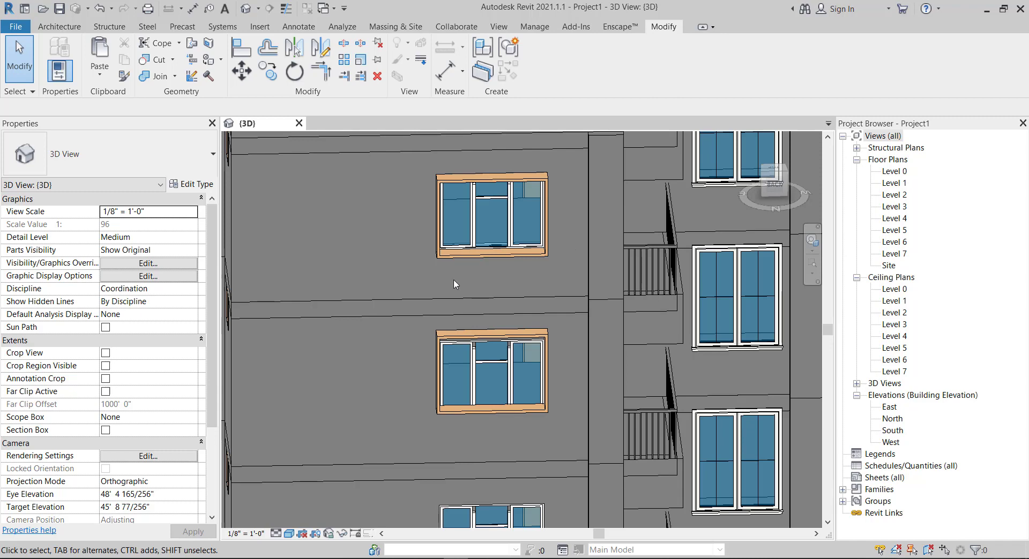
{"action": "mouse_move", "coordinate": [453, 279]}
{"action": "middle_mouse_down", "text": "shift"}
{"action": "mouse_move", "coordinate": [534, 265]}
{"action": "mouse_move", "coordinate": [568, 341]}
{"action": "middle_mouse_up", "text": "shift"}
{"action": "left_click", "coordinate": [544, 338]}
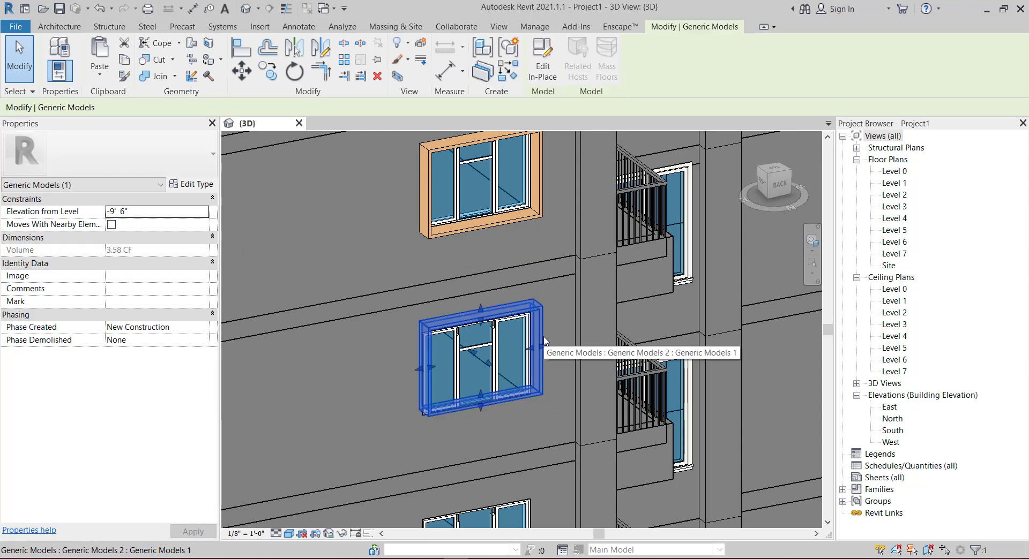
{"action": "key", "text": "Escape"}
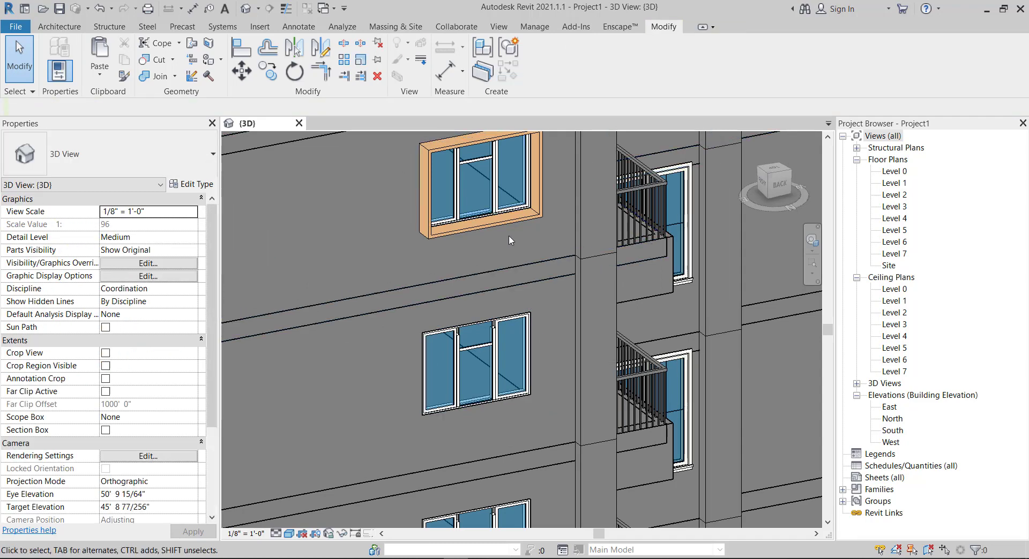
Edit the upper frame's extrusion sketch and window-select its eight outline lines from the back view
{"action": "double_click", "coordinate": [504, 227]}
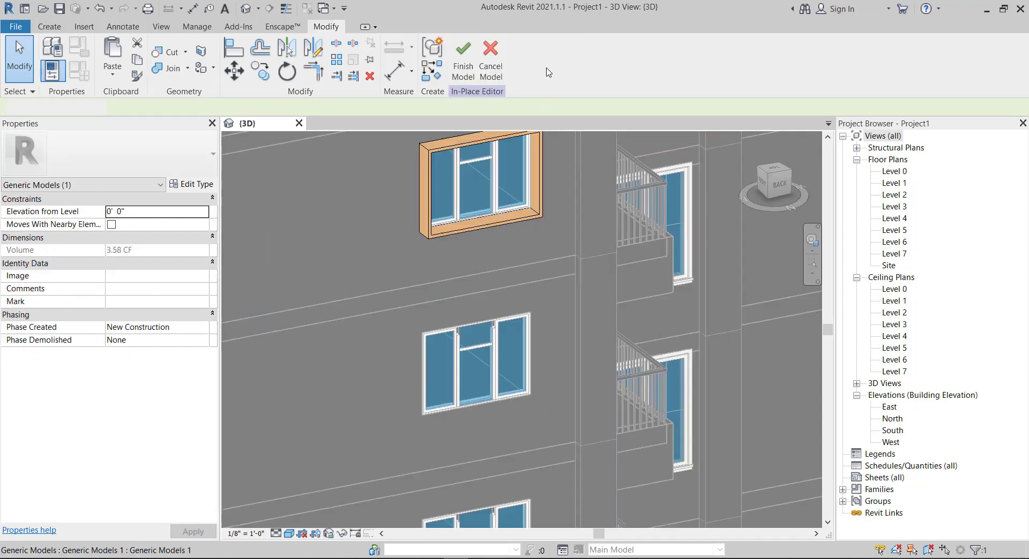
{"action": "left_click", "coordinate": [473, 231]}
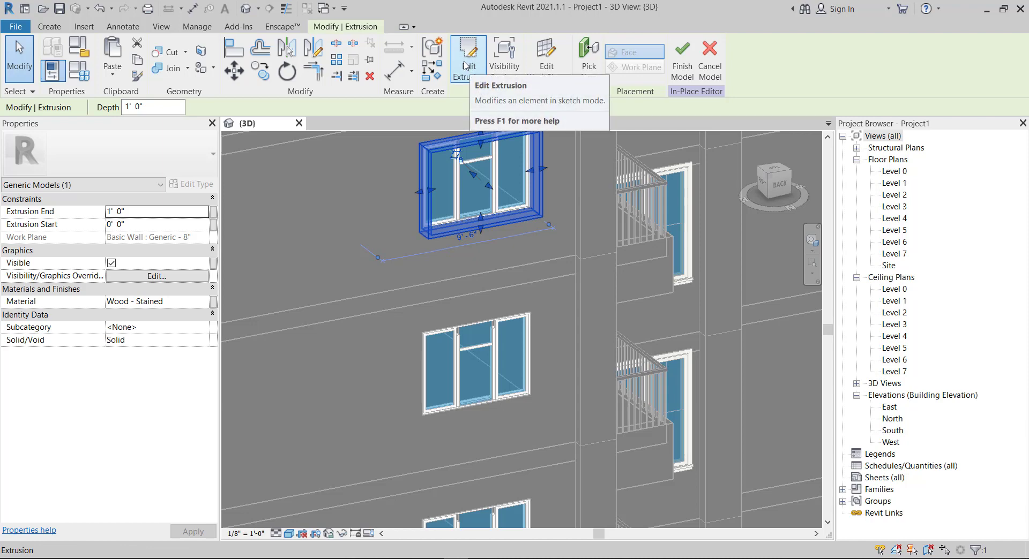
{"action": "left_click", "coordinate": [465, 65]}
{"action": "scroll", "coordinate": [498, 268], "scroll_direction": "down", "scroll_amount": 3}
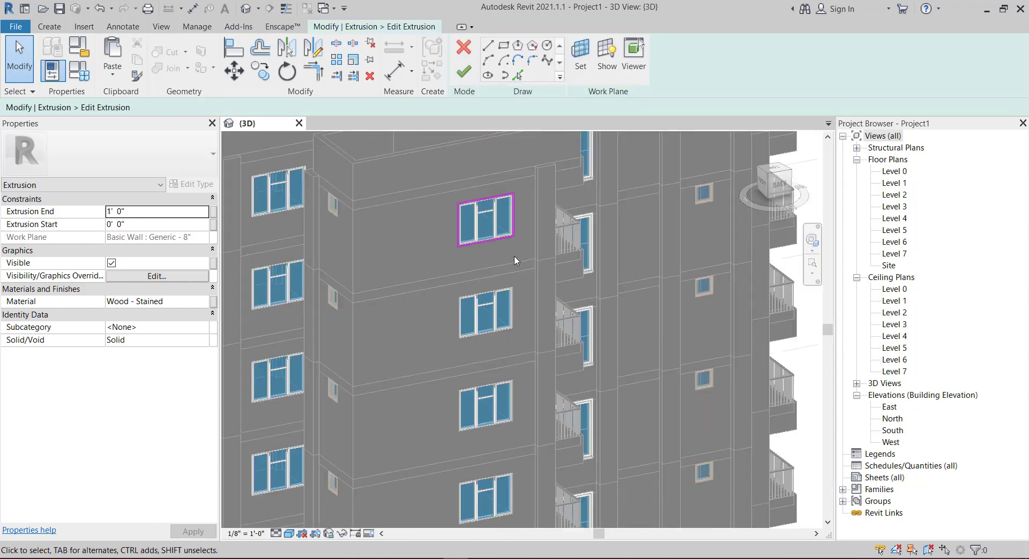
{"action": "mouse_move", "coordinate": [514, 261]}
{"action": "middle_mouse_down", "text": "shift"}
{"action": "mouse_move", "coordinate": [468, 252]}
{"action": "mouse_move", "coordinate": [491, 260]}
{"action": "middle_mouse_up", "text": "shift"}
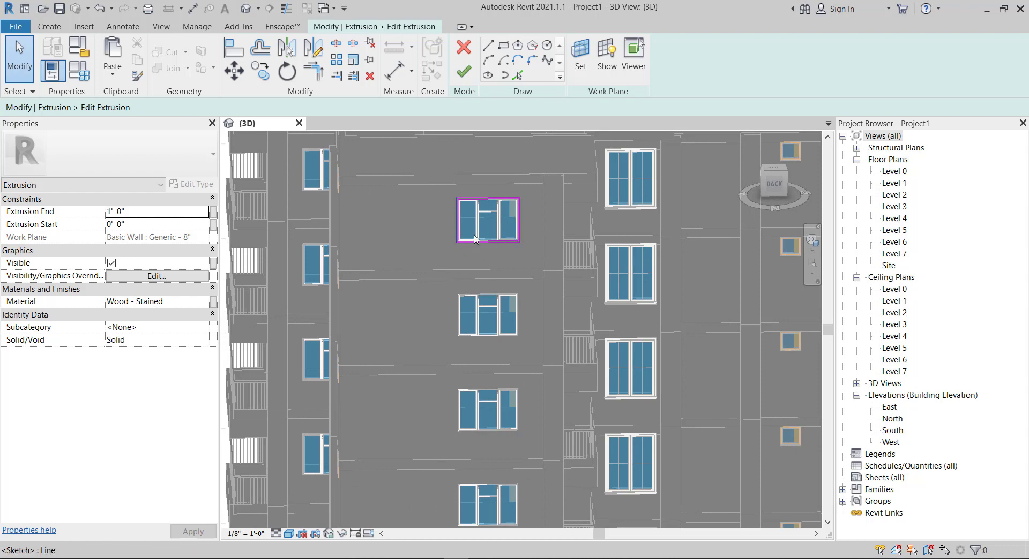
{"action": "left_click_drag", "start_coordinate": [519, 252], "coordinate": [413, 181]}
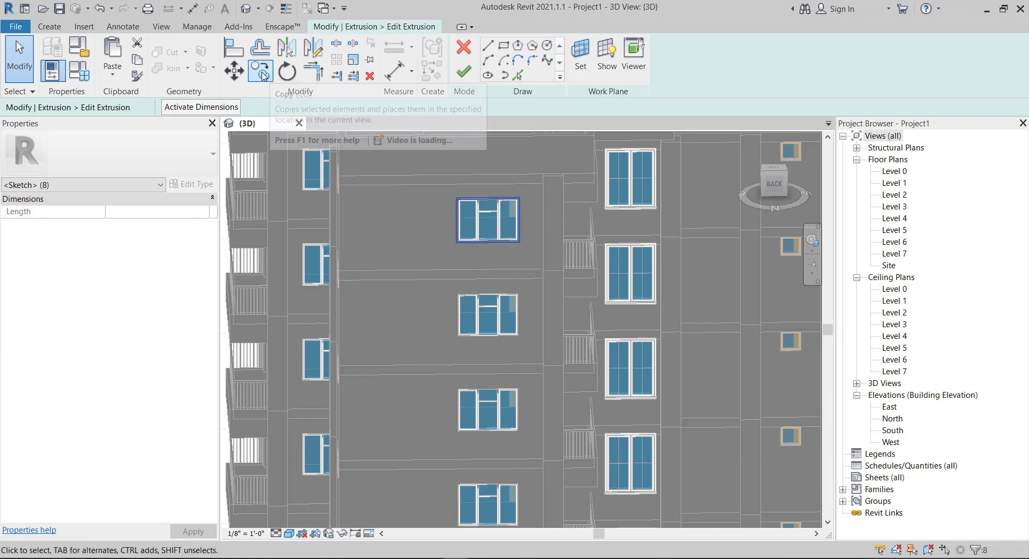
Start a multiple copy of the frame outline from its lower-right corner
{"action": "left_click", "coordinate": [263, 75]}
{"action": "left_click", "coordinate": [274, 108]}
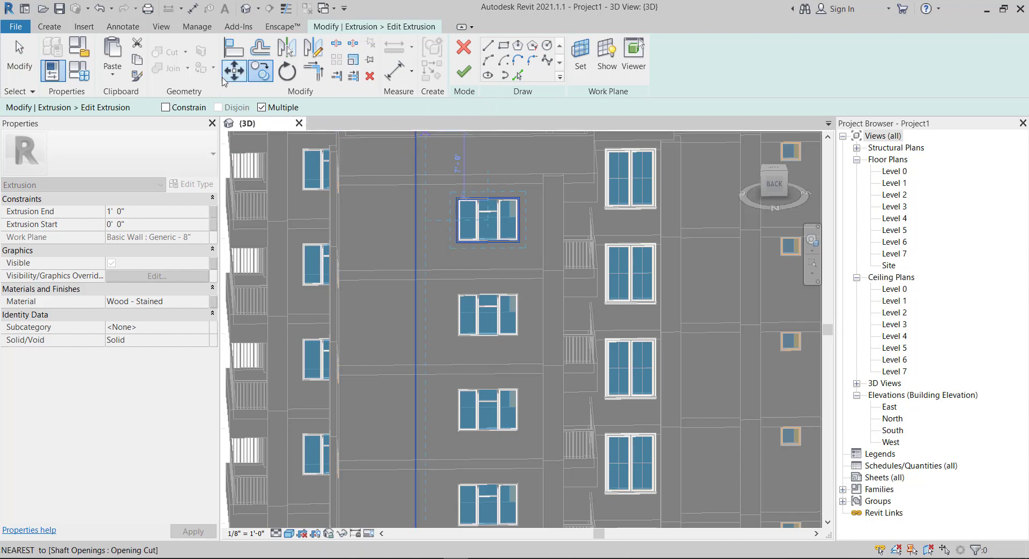
{"action": "scroll", "coordinate": [523, 265], "scroll_direction": "up", "scroll_amount": 1}
{"action": "scroll", "coordinate": [524, 217], "scroll_direction": "up", "scroll_amount": 2}
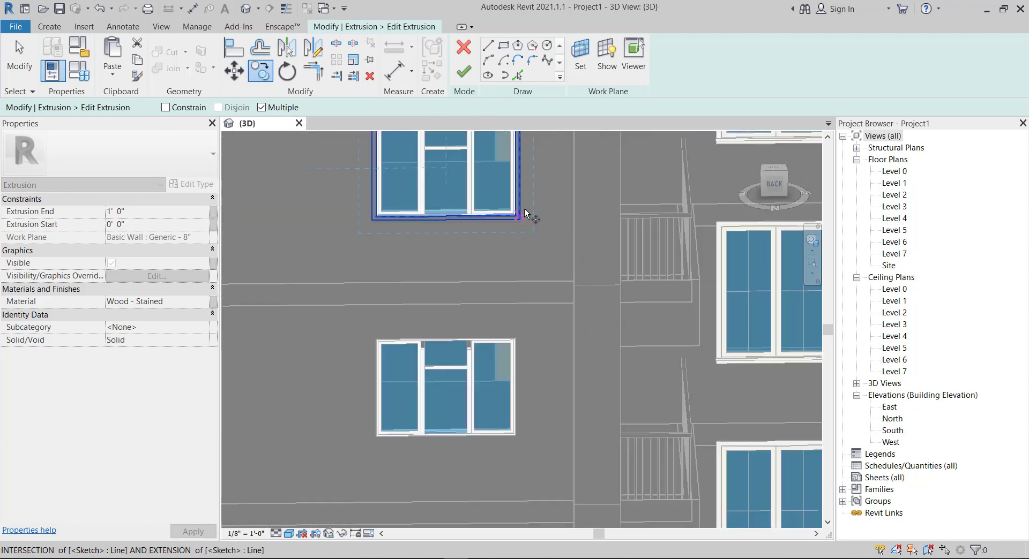
{"action": "scroll", "coordinate": [524, 218], "scroll_direction": "up", "scroll_amount": 2}
{"action": "scroll", "coordinate": [520, 229], "scroll_direction": "up", "scroll_amount": 2}
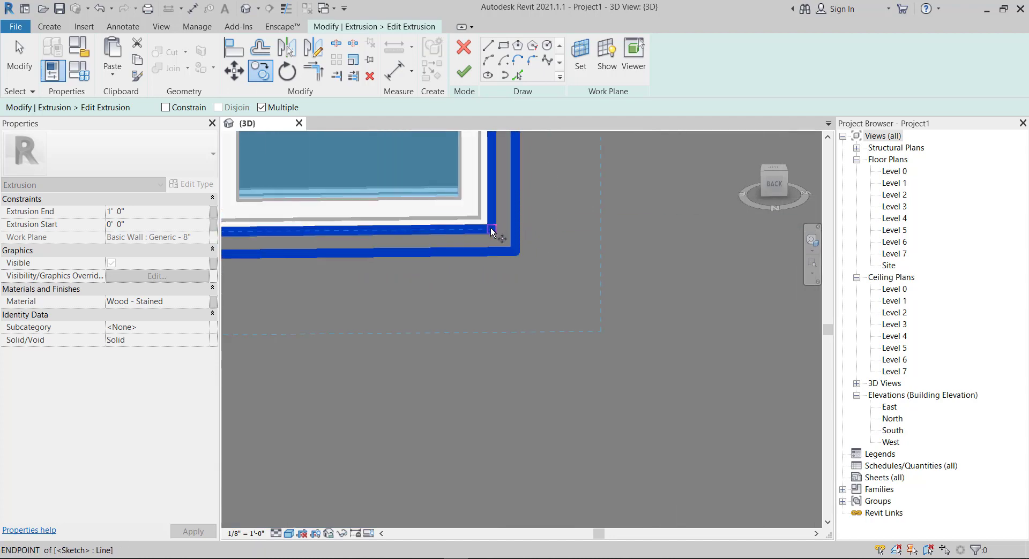
{"action": "left_click", "coordinate": [492, 231]}
{"action": "scroll", "coordinate": [491, 233], "scroll_direction": "down", "scroll_amount": 2}
{"action": "scroll", "coordinate": [490, 236], "scroll_direction": "down", "scroll_amount": 2}
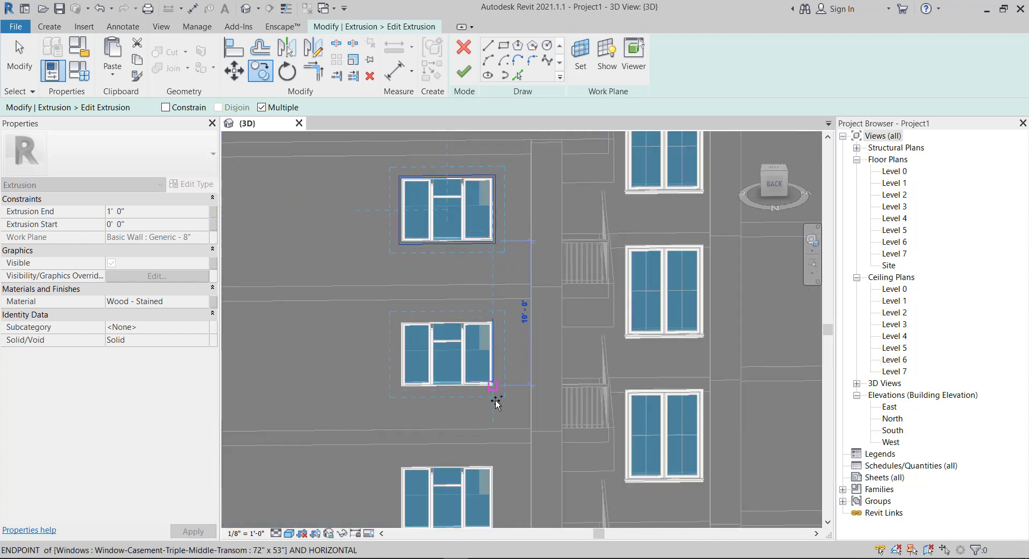
{"action": "scroll", "coordinate": [494, 400], "scroll_direction": "up", "scroll_amount": 4}
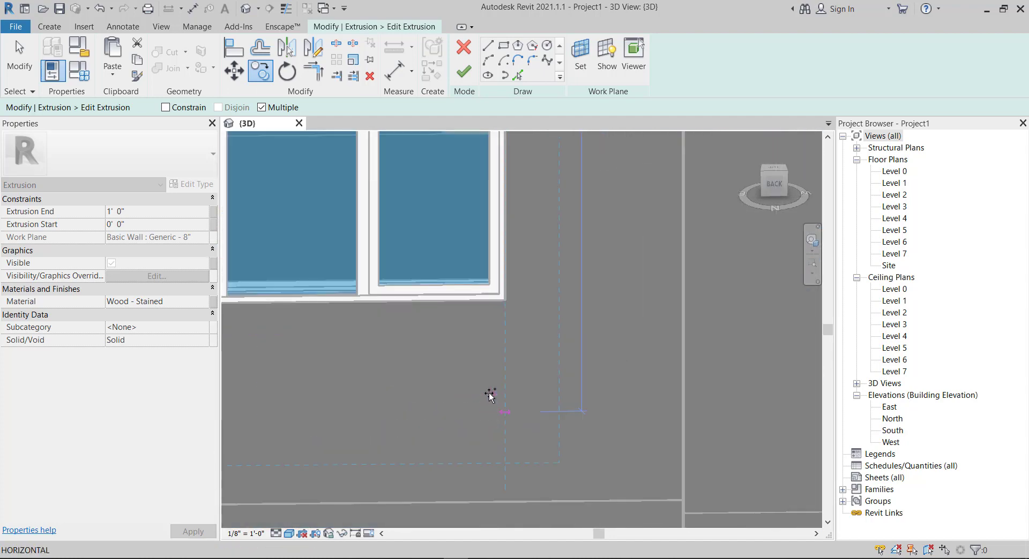
Place outline copies on four lower windows' corners and finish the extrusion sketch
{"action": "left_click", "coordinate": [502, 302]}
{"action": "scroll", "coordinate": [509, 317], "scroll_direction": "down", "scroll_amount": 5}
{"action": "scroll", "coordinate": [504, 426], "scroll_direction": "up", "scroll_amount": 2}
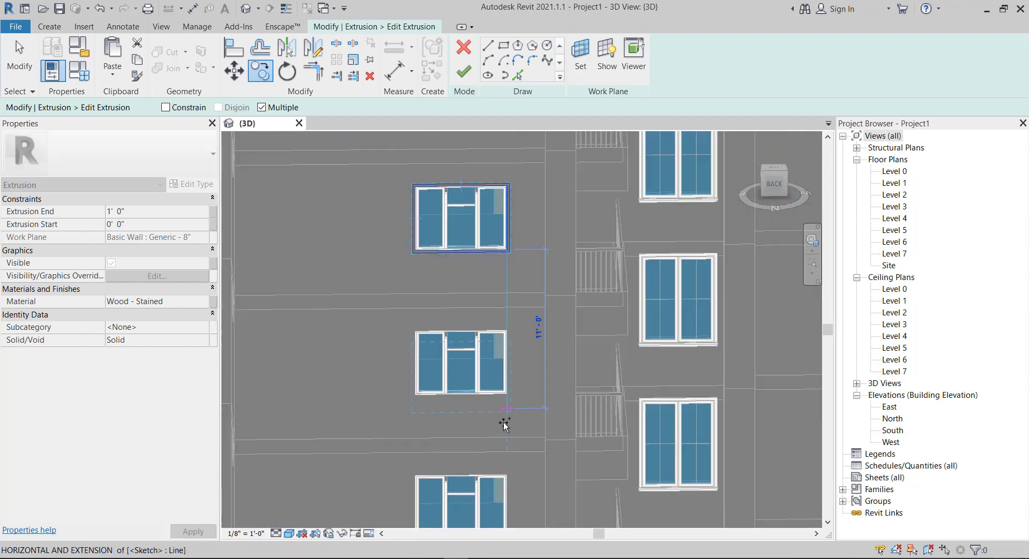
{"action": "scroll", "coordinate": [505, 426], "scroll_direction": "up", "scroll_amount": 3}
{"action": "scroll", "coordinate": [503, 415], "scroll_direction": "up", "scroll_amount": 2}
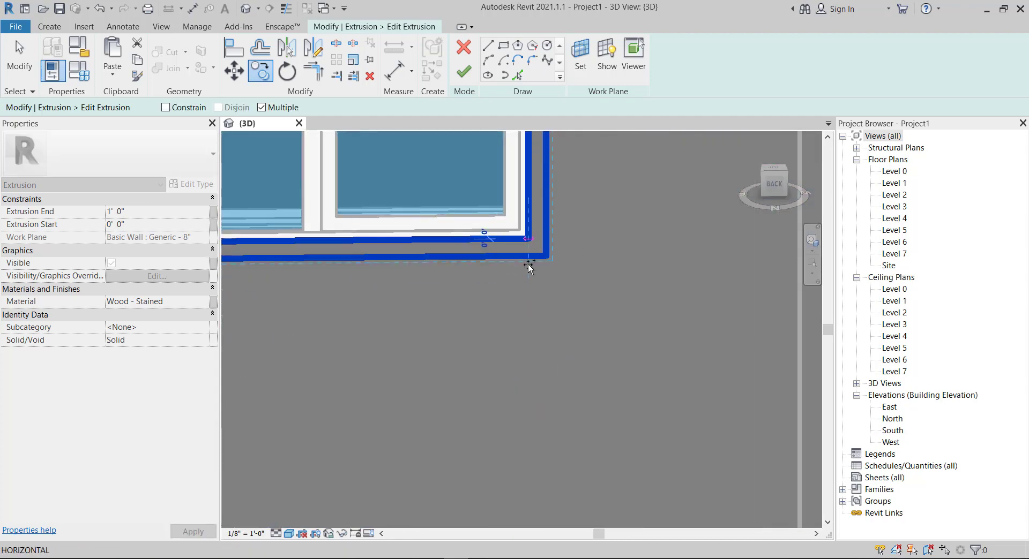
{"action": "left_click", "coordinate": [528, 263]}
{"action": "scroll", "coordinate": [537, 344], "scroll_direction": "down", "scroll_amount": 2}
{"action": "scroll", "coordinate": [537, 340], "scroll_direction": "down", "scroll_amount": 3}
{"action": "scroll", "coordinate": [538, 428], "scroll_direction": "up", "scroll_amount": 3}
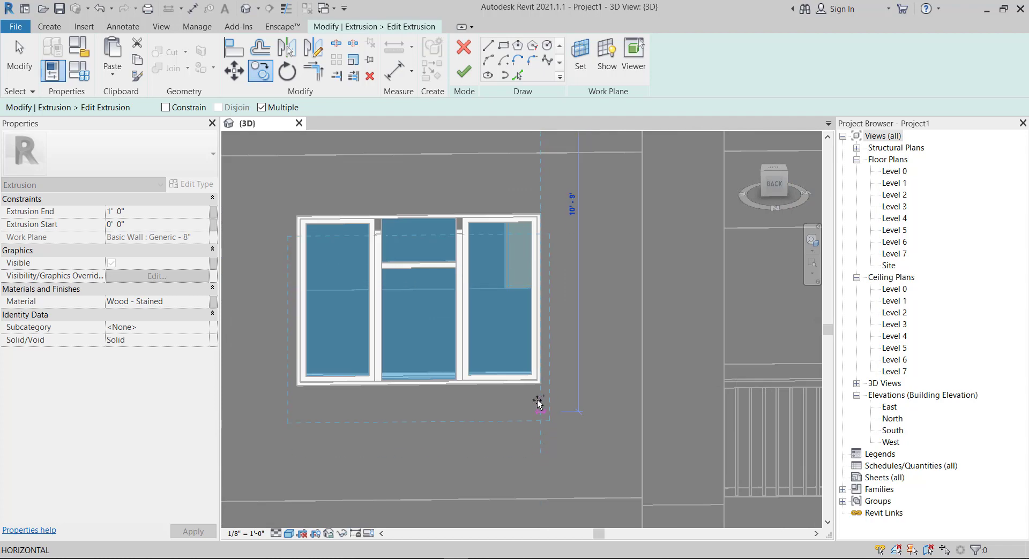
{"action": "left_click", "coordinate": [540, 384]}
{"action": "scroll", "coordinate": [542, 381], "scroll_direction": "down", "scroll_amount": 4}
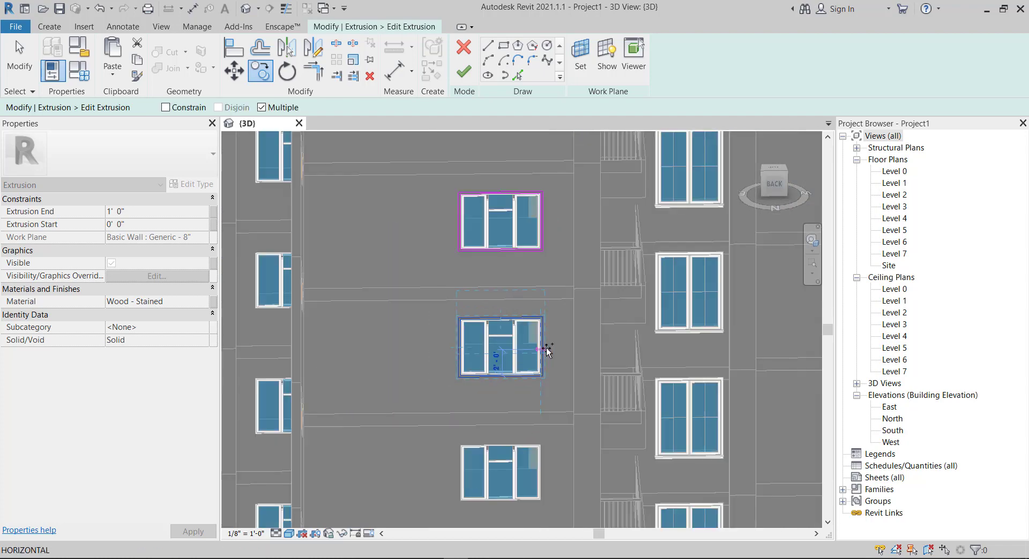
{"action": "scroll", "coordinate": [544, 375], "scroll_direction": "down", "scroll_amount": 4}
{"action": "scroll", "coordinate": [539, 300], "scroll_direction": "up", "scroll_amount": 4}
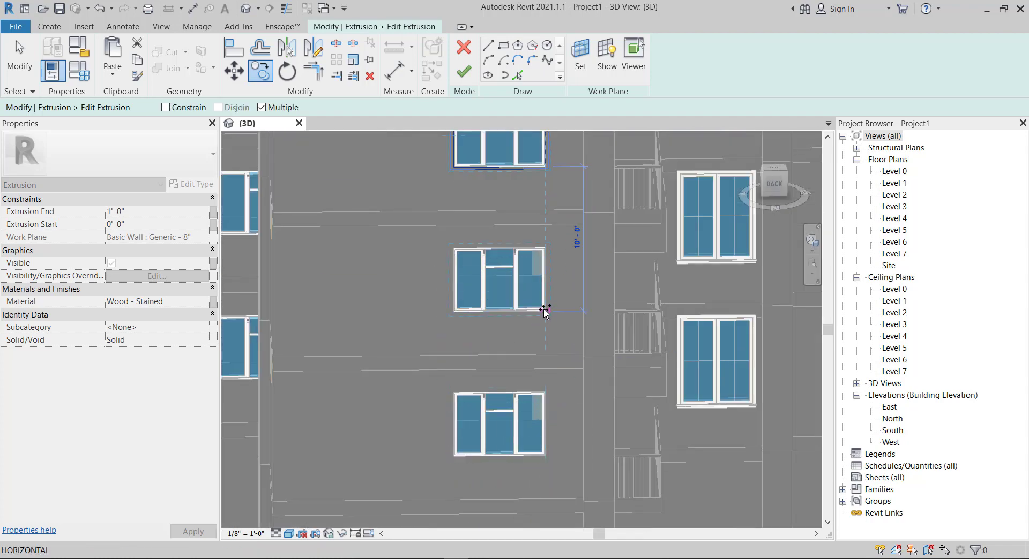
{"action": "scroll", "coordinate": [544, 314], "scroll_direction": "up", "scroll_amount": 3}
{"action": "scroll", "coordinate": [546, 314], "scroll_direction": "up", "scroll_amount": 2}
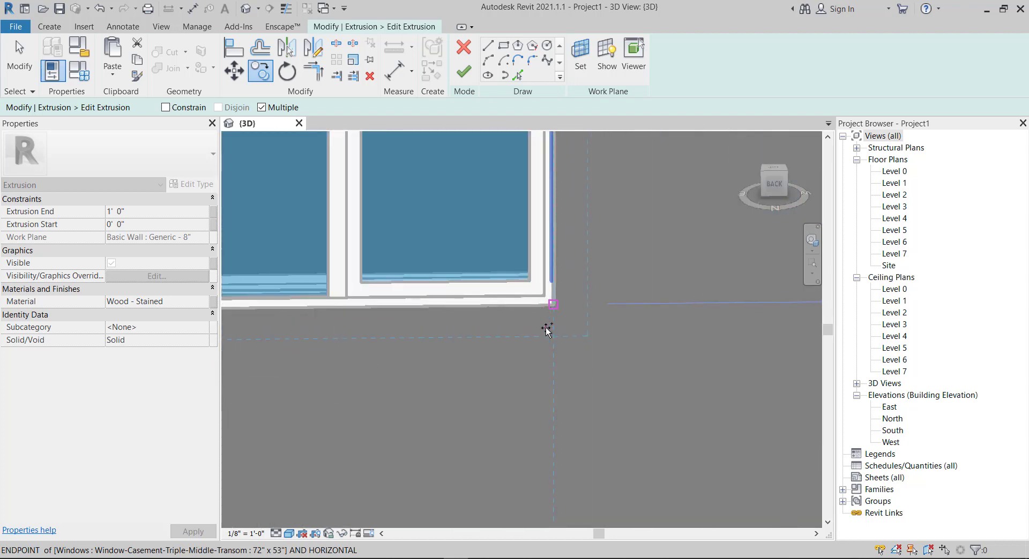
{"action": "scroll", "coordinate": [551, 320], "scroll_direction": "down", "scroll_amount": 3}
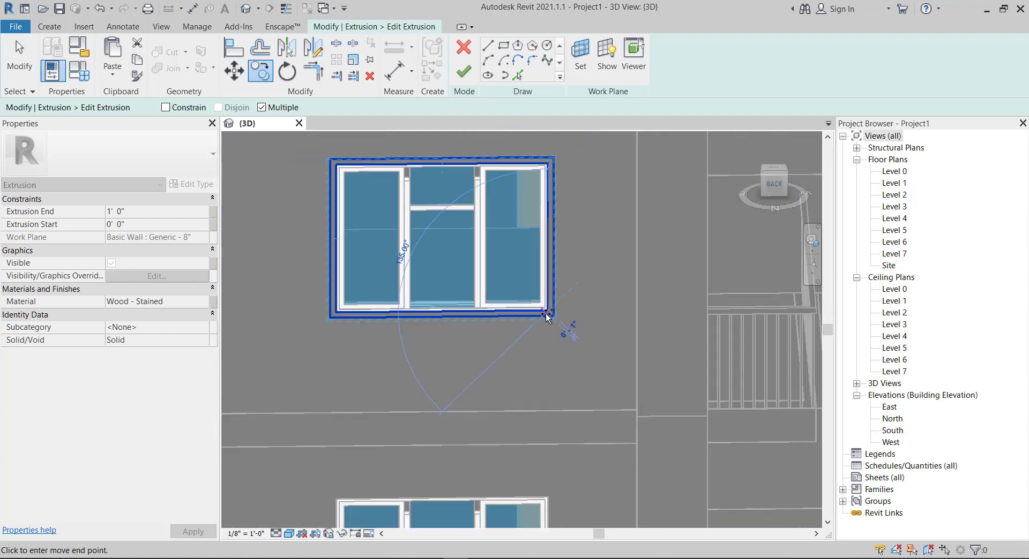
{"action": "scroll", "coordinate": [552, 506], "scroll_direction": "down", "scroll_amount": 2}
{"action": "scroll", "coordinate": [552, 505], "scroll_direction": "up", "scroll_amount": 1}
{"action": "scroll", "coordinate": [542, 483], "scroll_direction": "up", "scroll_amount": 2}
{"action": "scroll", "coordinate": [541, 461], "scroll_direction": "up", "scroll_amount": 3}
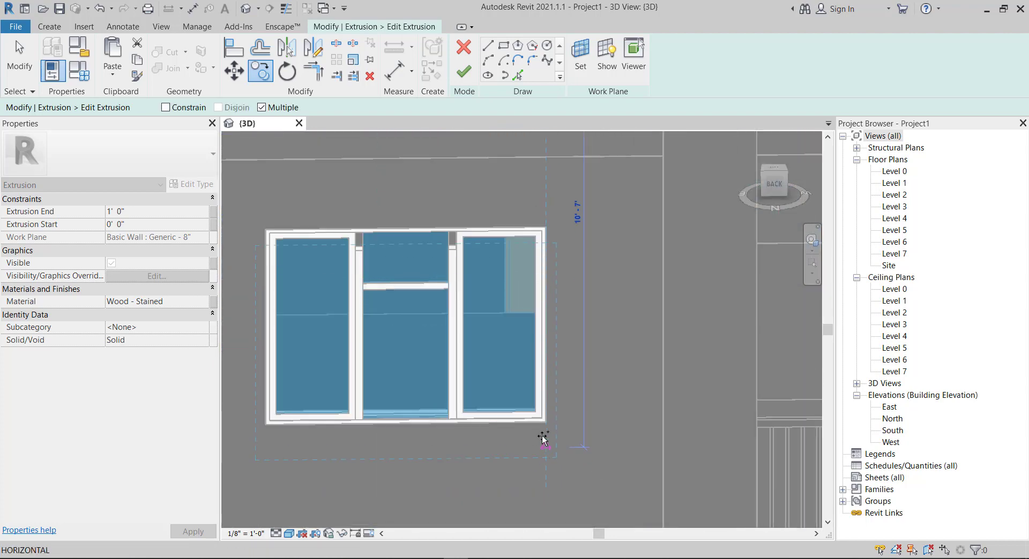
{"action": "left_click", "coordinate": [545, 423]}
{"action": "scroll", "coordinate": [593, 328], "scroll_direction": "down", "scroll_amount": 5}
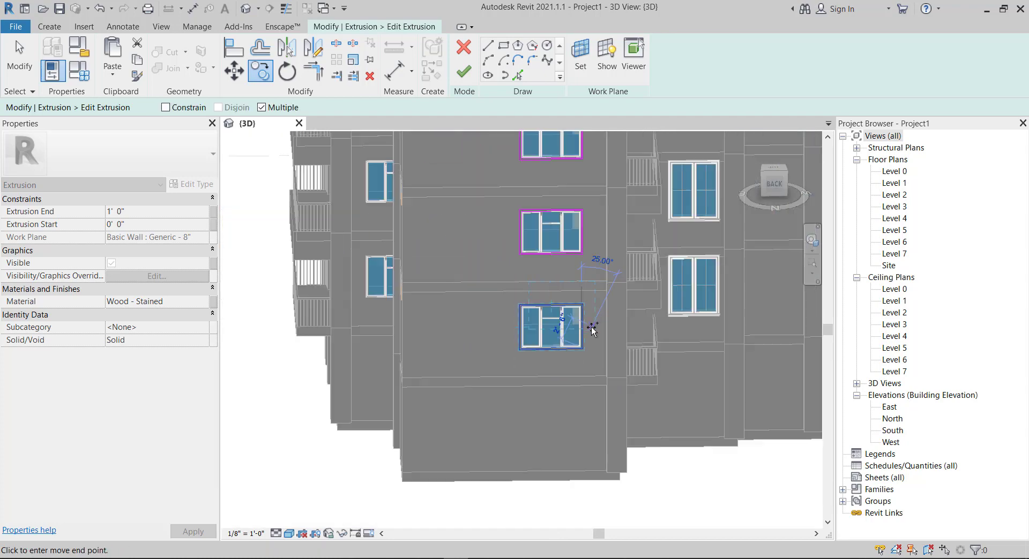
{"action": "scroll", "coordinate": [470, 351], "scroll_direction": "up", "scroll_amount": 1}
{"action": "scroll", "coordinate": [409, 382], "scroll_direction": "down", "scroll_amount": 2}
{"action": "scroll", "coordinate": [425, 229], "scroll_direction": "down", "scroll_amount": 2}
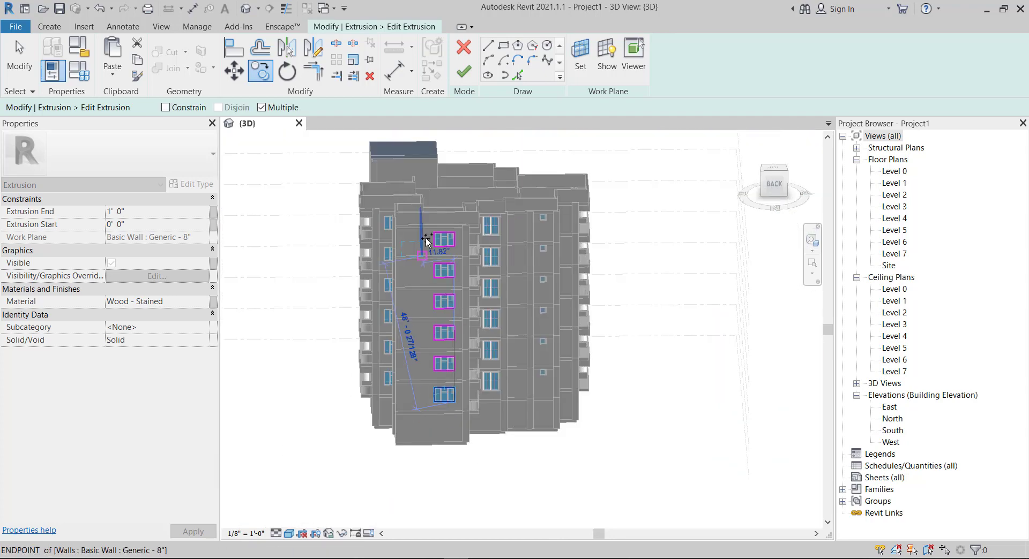
{"action": "scroll", "coordinate": [425, 165], "scroll_direction": "up", "scroll_amount": 3}
{"action": "left_click", "coordinate": [464, 71]}
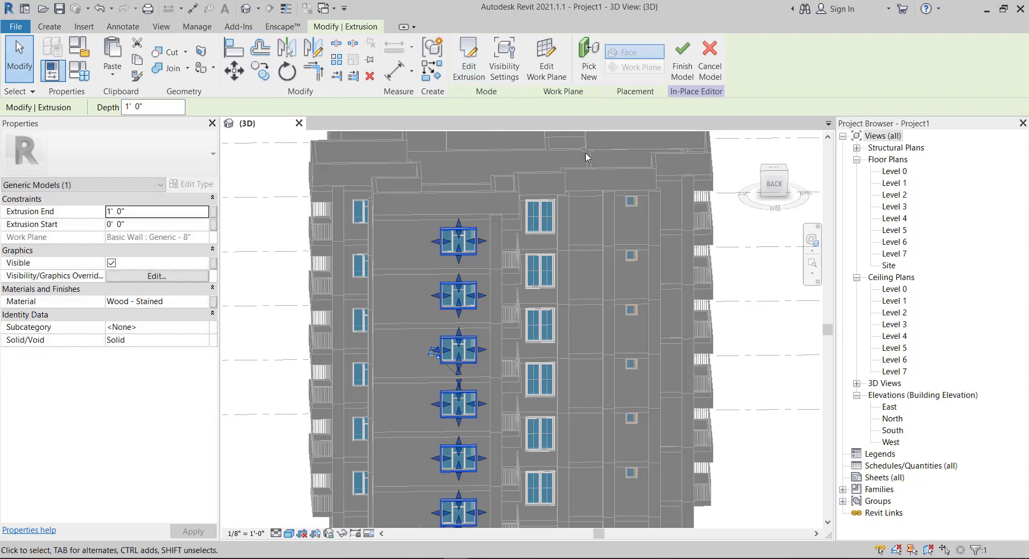
From a side view, drag the extrusion end to set the frames' depth to 0' 7"
{"action": "scroll", "coordinate": [586, 248], "scroll_direction": "down", "scroll_amount": 2}
{"action": "mouse_move", "coordinate": [552, 357]}
{"action": "middle_mouse_down", "text": "shift"}
{"action": "mouse_move", "coordinate": [731, 339]}
{"action": "mouse_move", "coordinate": [561, 365]}
{"action": "middle_mouse_up", "text": "shift"}
{"action": "scroll", "coordinate": [495, 374], "scroll_direction": "up", "scroll_amount": 3}
{"action": "middle_click_drag", "start_coordinate": [495, 370], "coordinate": [472, 306], "text": "shift"}
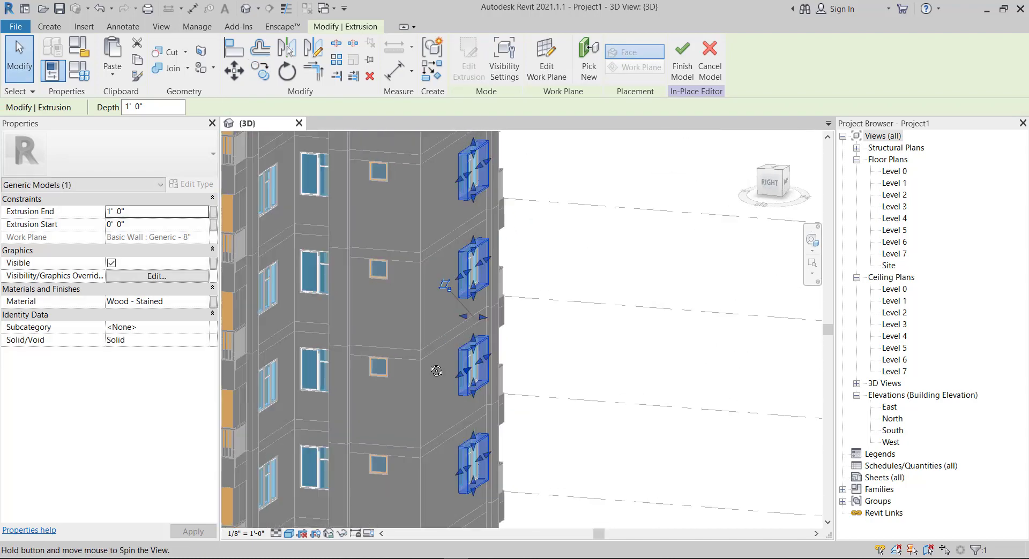
{"action": "scroll", "coordinate": [472, 305], "scroll_direction": "up", "scroll_amount": 2}
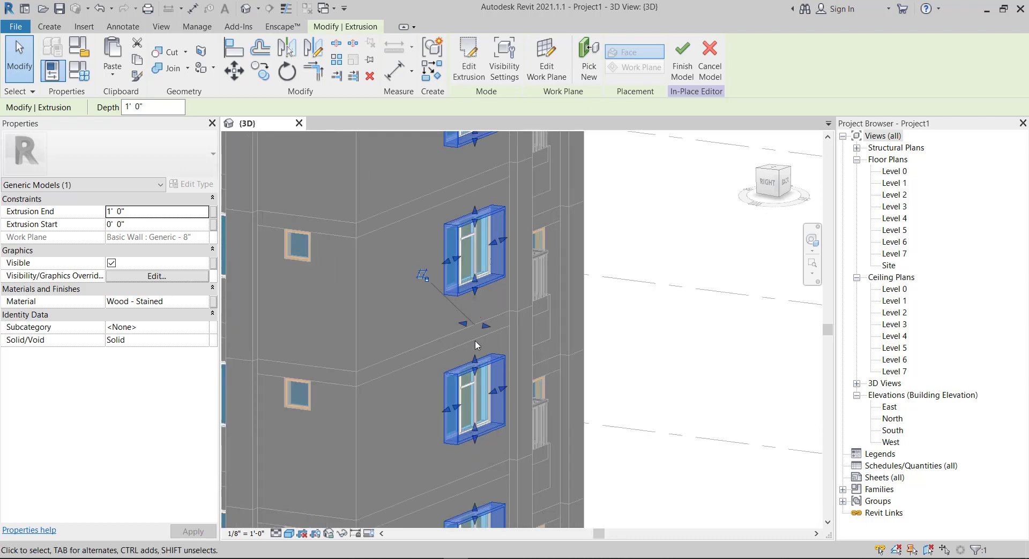
{"action": "mouse_move", "coordinate": [487, 328]}
{"action": "left_mouse_down"}
{"action": "mouse_move", "coordinate": [523, 334]}
{"action": "mouse_move", "coordinate": [477, 322]}
{"action": "left_mouse_up"}
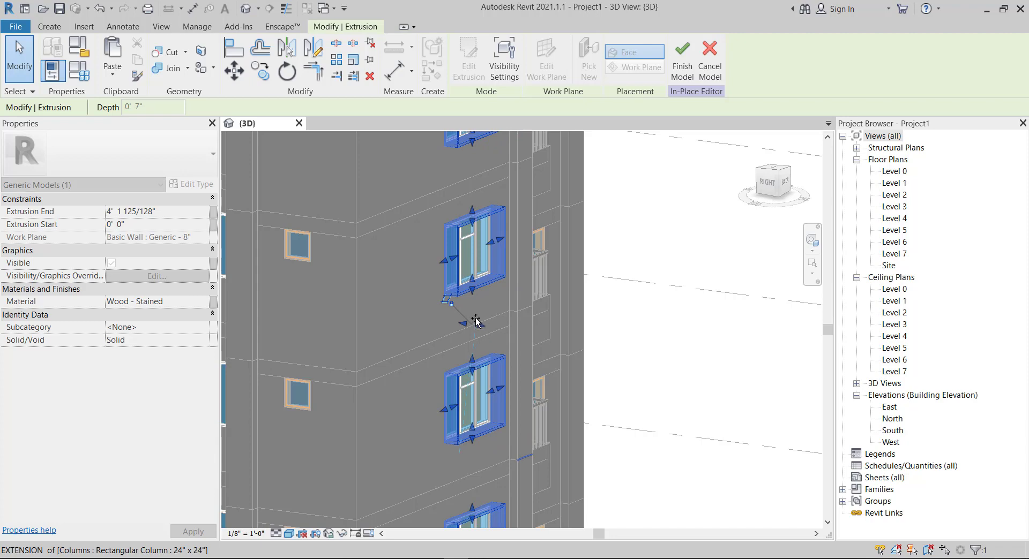
{"action": "left_click_drag", "start_coordinate": [476, 321], "coordinate": [473, 322]}
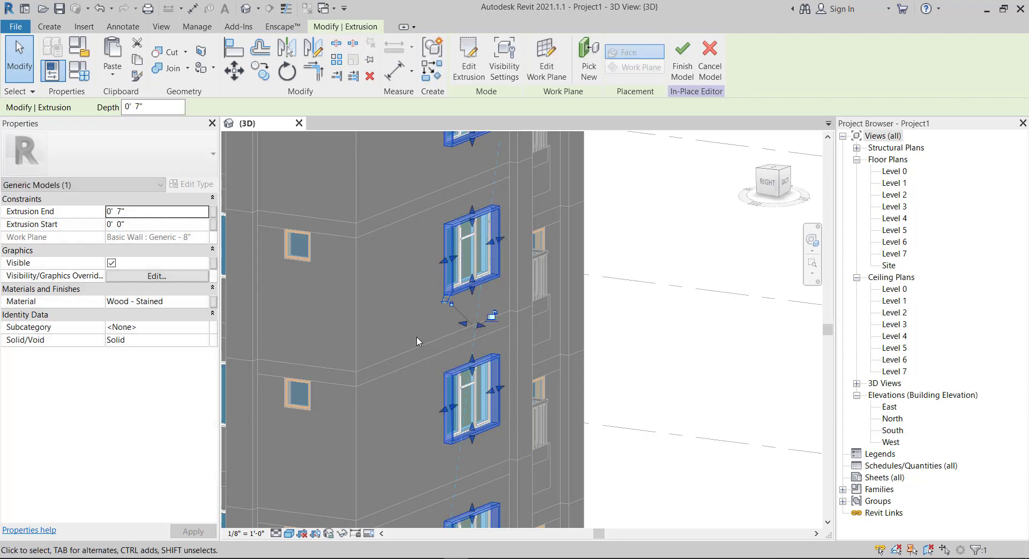
Return to the face-on back view and reselect the frame extrusion
{"action": "middle_click_drag", "start_coordinate": [417, 337], "coordinate": [527, 261], "text": "shift"}
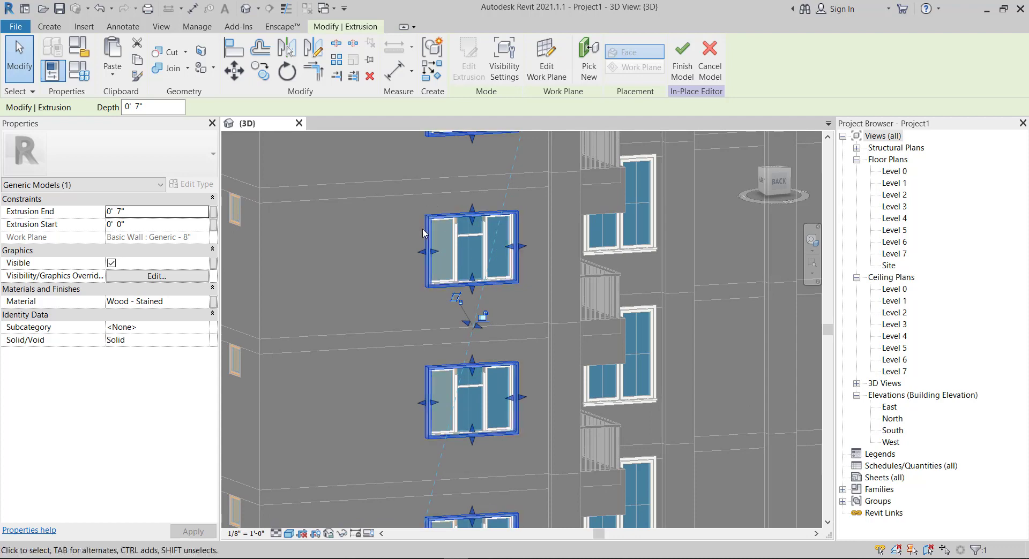
{"action": "key", "text": "Escape"}
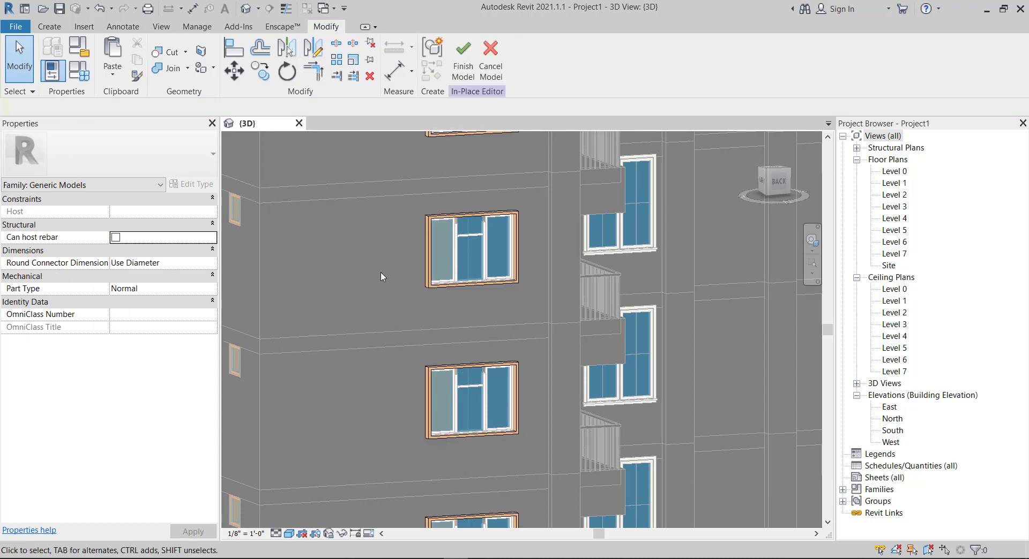
{"action": "scroll", "coordinate": [428, 292], "scroll_direction": "down", "scroll_amount": 4}
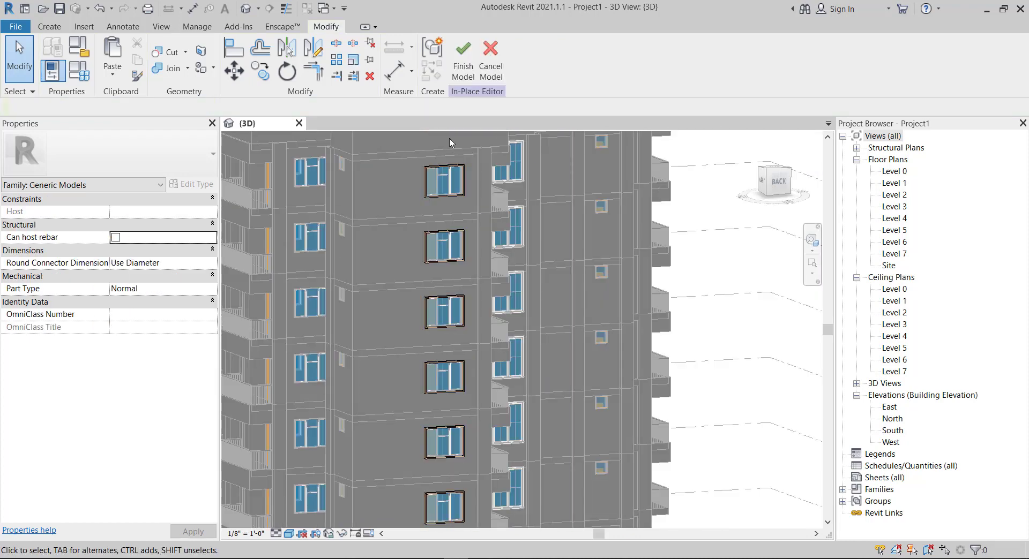
{"action": "left_click", "coordinate": [444, 199]}
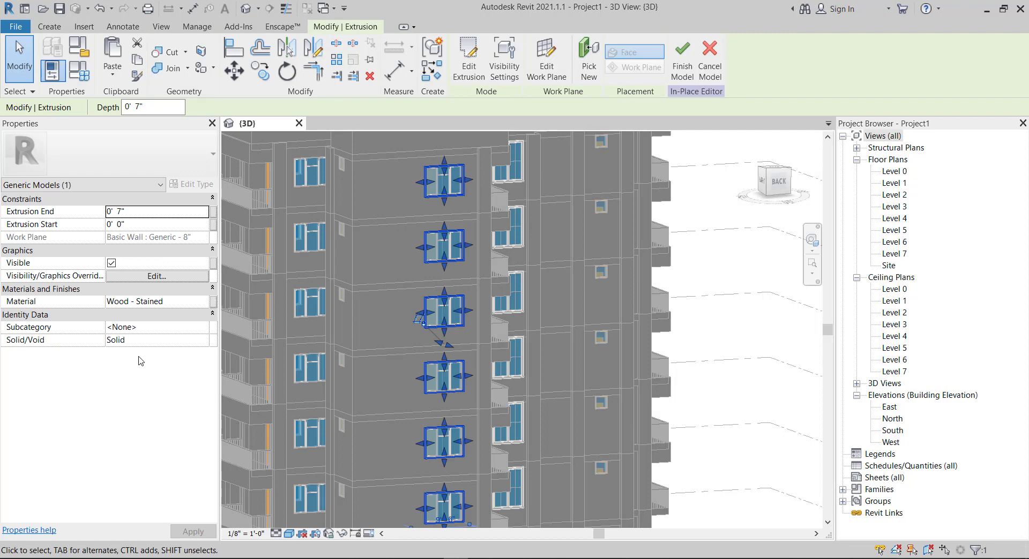
Assign Paint - Sienna as the frame extrusion's material in the Material Browser
{"action": "left_click", "coordinate": [203, 305]}
{"action": "scroll", "coordinate": [270, 277], "scroll_direction": "up", "scroll_amount": 3}
{"action": "scroll", "coordinate": [270, 276], "scroll_direction": "down", "scroll_amount": 3}
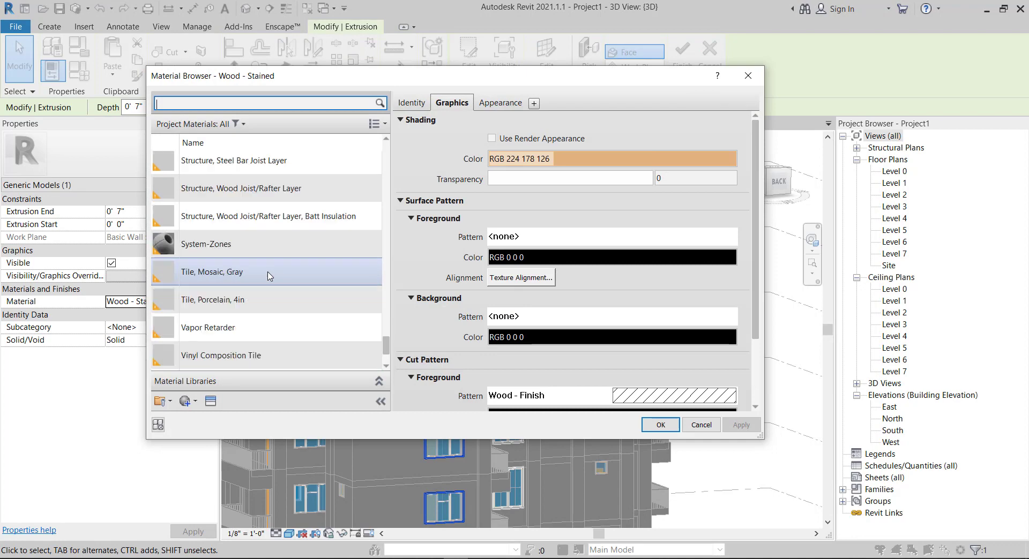
{"action": "scroll", "coordinate": [270, 277], "scroll_direction": "up", "scroll_amount": 5}
{"action": "scroll", "coordinate": [270, 277], "scroll_direction": "up", "scroll_amount": 1}
{"action": "left_click", "coordinate": [256, 263]}
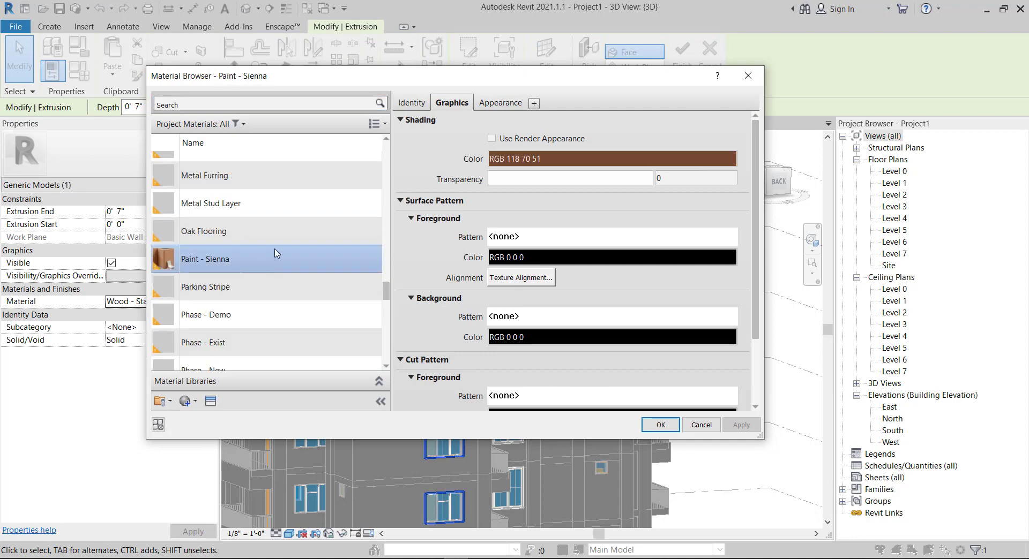
{"action": "left_click", "coordinate": [654, 425]}
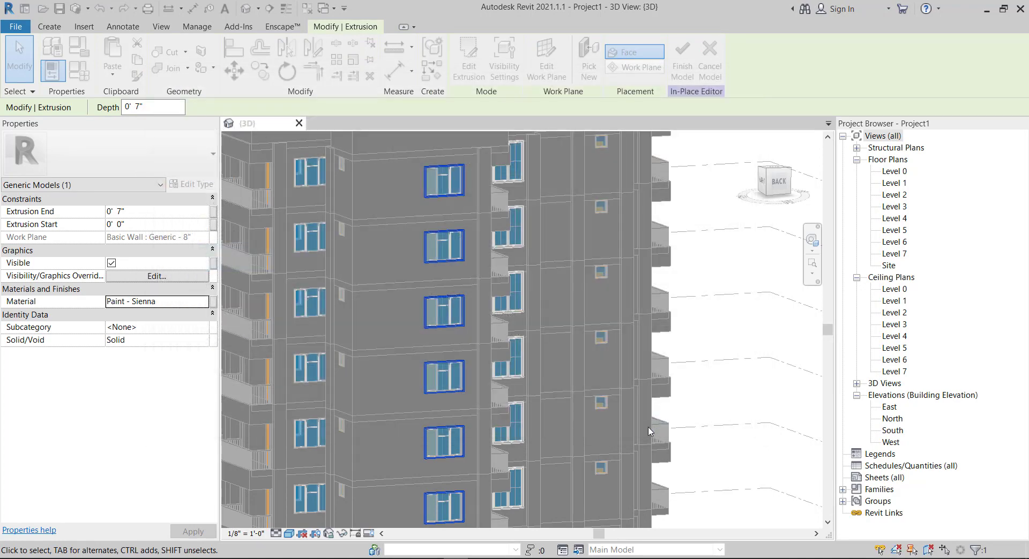
Deselect the extrusion and zoom to check the brown column of frames
{"action": "left_click", "coordinate": [403, 288]}
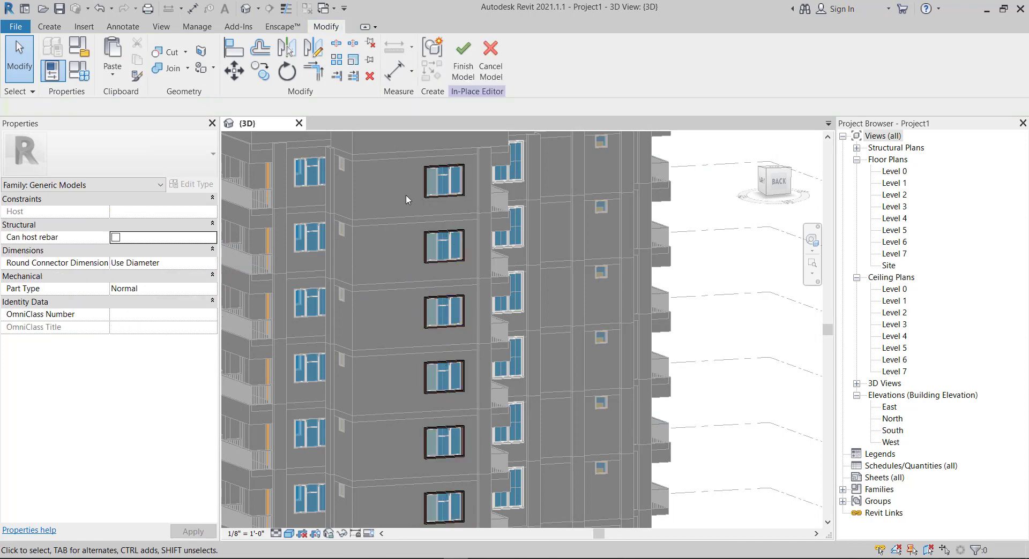
{"action": "scroll", "coordinate": [406, 200], "scroll_direction": "up", "scroll_amount": 3}
{"action": "scroll", "coordinate": [483, 248], "scroll_direction": "up", "scroll_amount": 3}
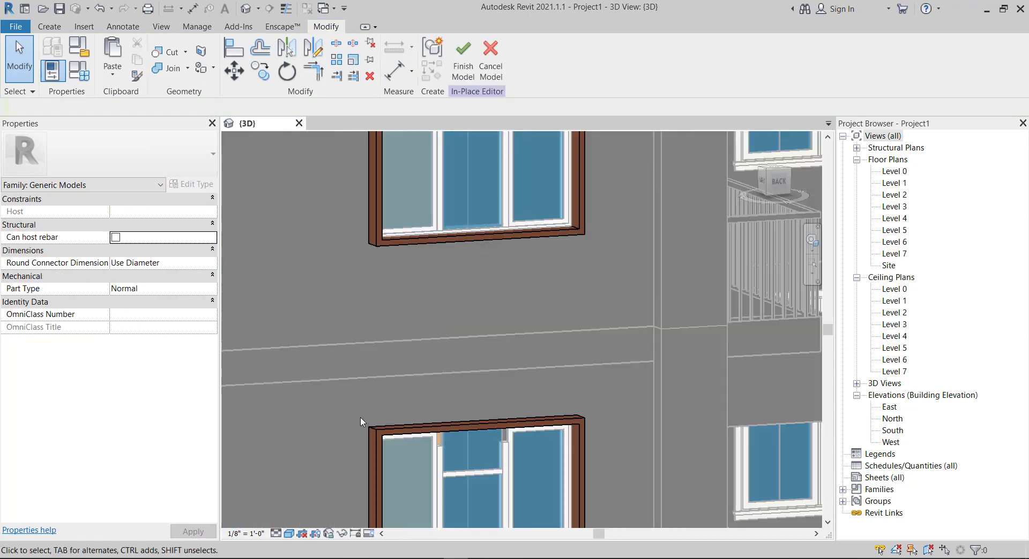
{"action": "scroll", "coordinate": [446, 249], "scroll_direction": "down", "scroll_amount": 2}
{"action": "scroll", "coordinate": [416, 223], "scroll_direction": "down", "scroll_amount": 2}
{"action": "scroll", "coordinate": [416, 222], "scroll_direction": "up", "scroll_amount": 2}
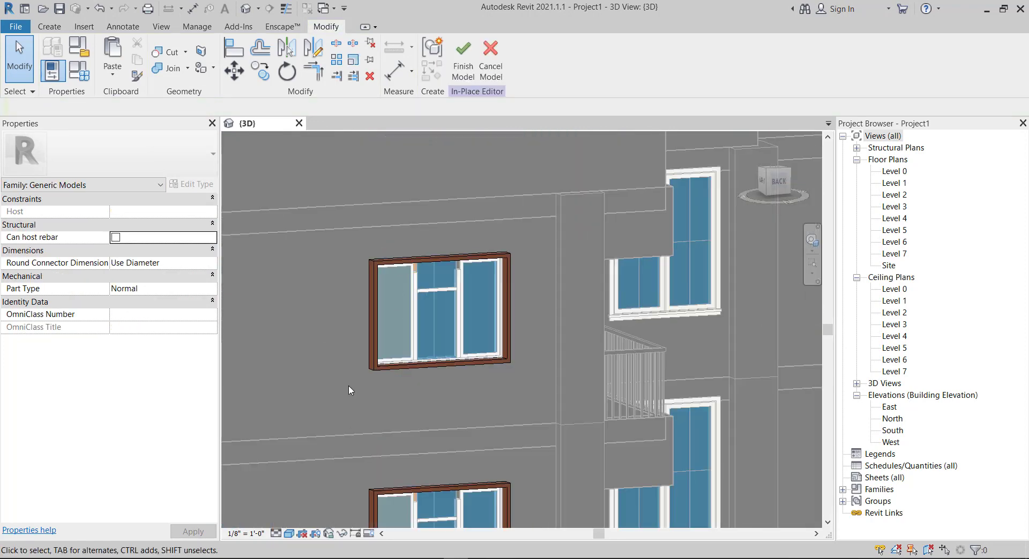
{"action": "scroll", "coordinate": [348, 385], "scroll_direction": "up", "scroll_amount": 1}
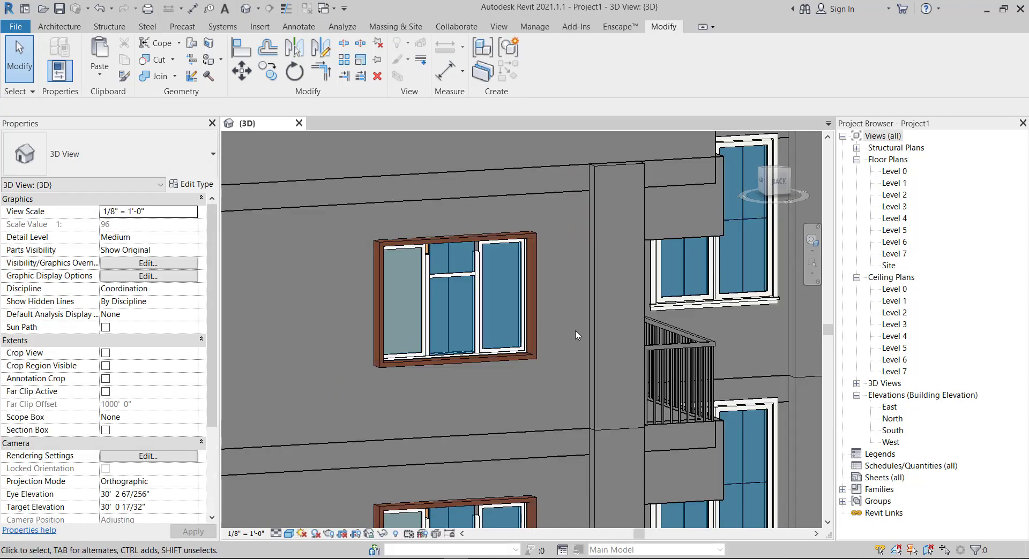
Orbit and zoom the 3D view to face the building's balconies
{"action": "scroll", "coordinate": [605, 333], "scroll_direction": "down", "scroll_amount": 2}
{"action": "scroll", "coordinate": [606, 332], "scroll_direction": "down", "scroll_amount": 2}
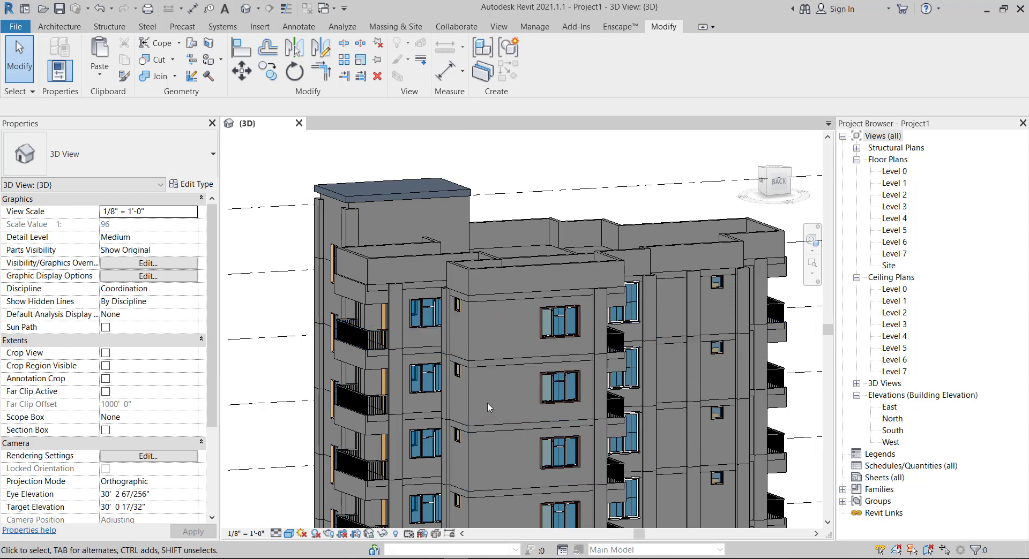
{"action": "middle_click_drag", "start_coordinate": [507, 405], "coordinate": [375, 375], "text": "shift"}
{"action": "scroll", "coordinate": [339, 369], "scroll_direction": "up", "scroll_amount": 3}
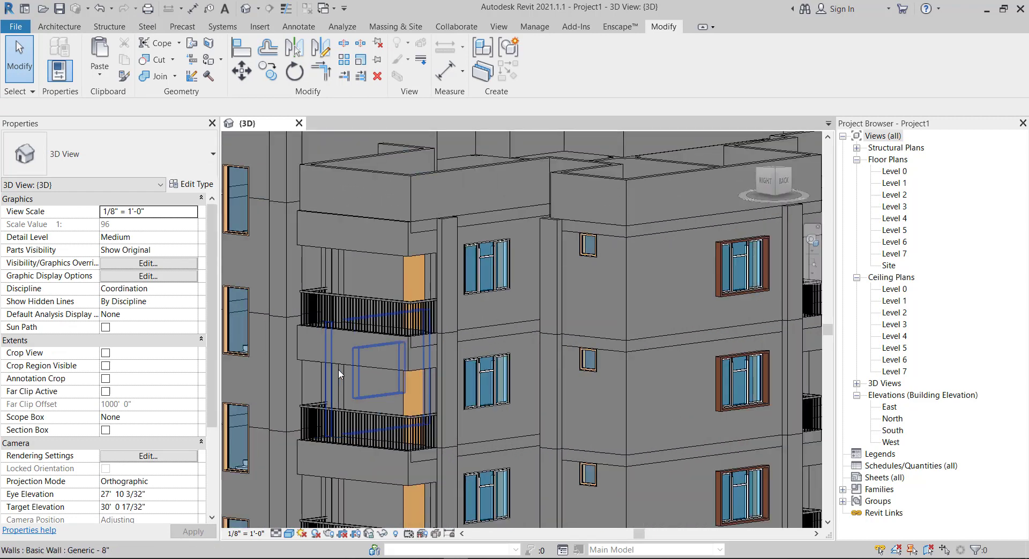
{"action": "scroll", "coordinate": [519, 249], "scroll_direction": "down", "scroll_amount": 5}
{"action": "scroll", "coordinate": [498, 252], "scroll_direction": "up", "scroll_amount": 2}
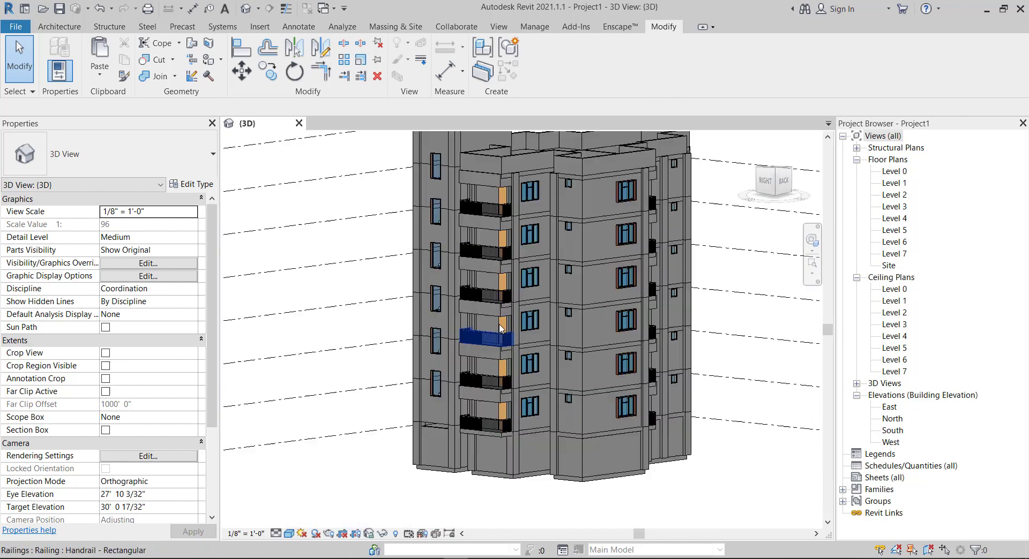
{"action": "scroll", "coordinate": [497, 254], "scroll_direction": "up", "scroll_amount": 2}
{"action": "scroll", "coordinate": [498, 255], "scroll_direction": "down", "scroll_amount": 4}
{"action": "scroll", "coordinate": [558, 252], "scroll_direction": "up", "scroll_amount": 4}
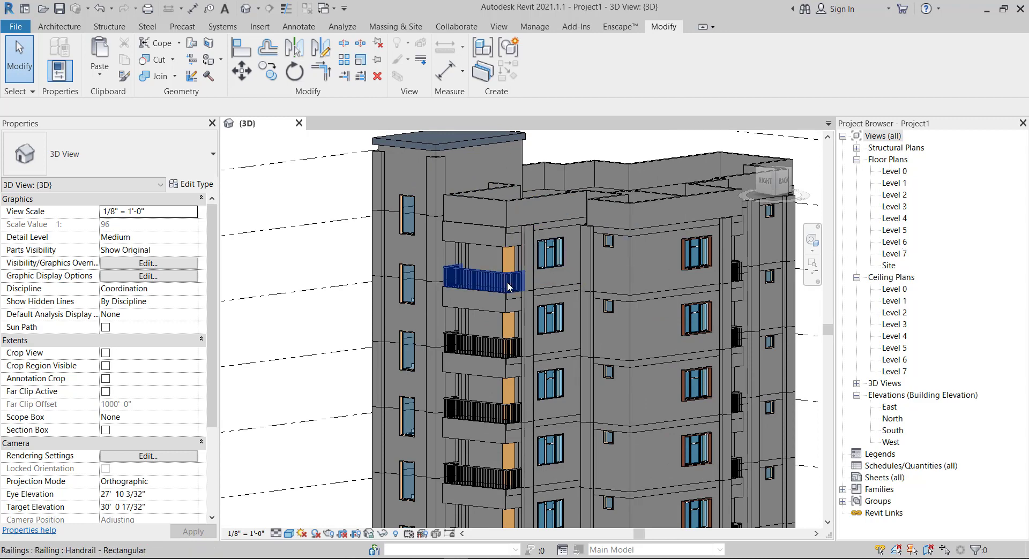
Select the Level 6 Handrail - Rectangular railing and delete it
{"action": "scroll", "coordinate": [487, 304], "scroll_direction": "down", "scroll_amount": 4}
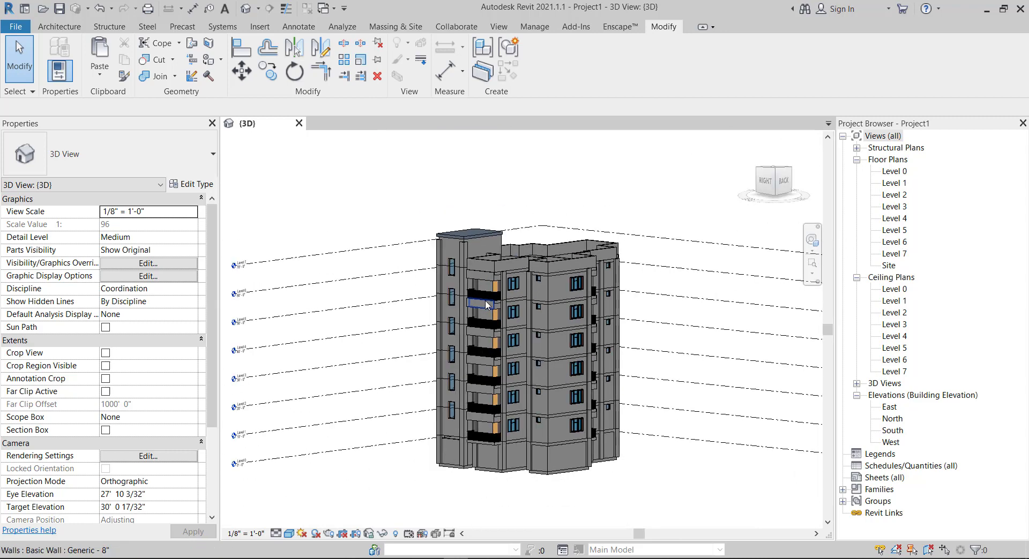
{"action": "scroll", "coordinate": [381, 284], "scroll_direction": "up", "scroll_amount": 2}
{"action": "scroll", "coordinate": [381, 284], "scroll_direction": "up", "scroll_amount": 2}
{"action": "scroll", "coordinate": [380, 284], "scroll_direction": "up", "scroll_amount": 2}
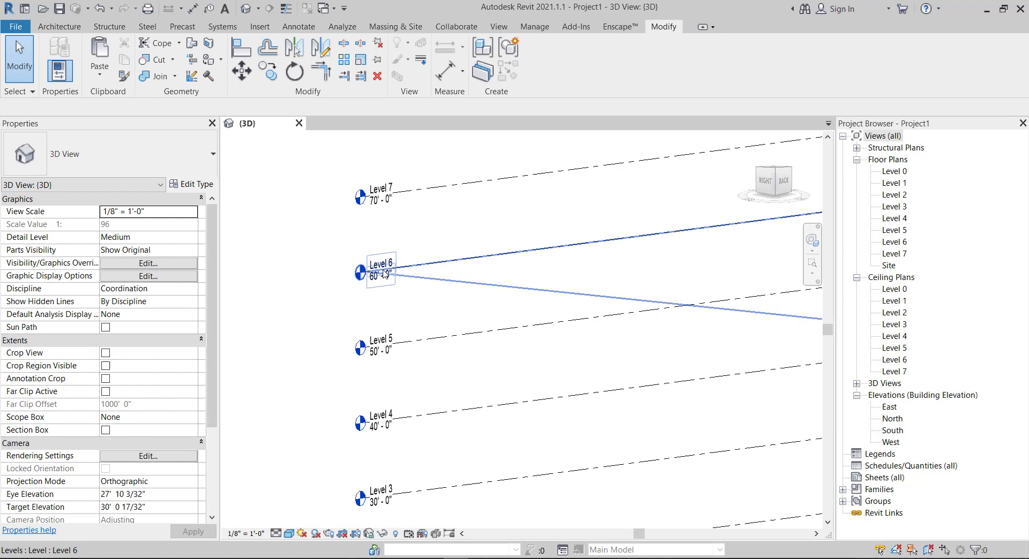
{"action": "scroll", "coordinate": [376, 274], "scroll_direction": "down", "scroll_amount": 3}
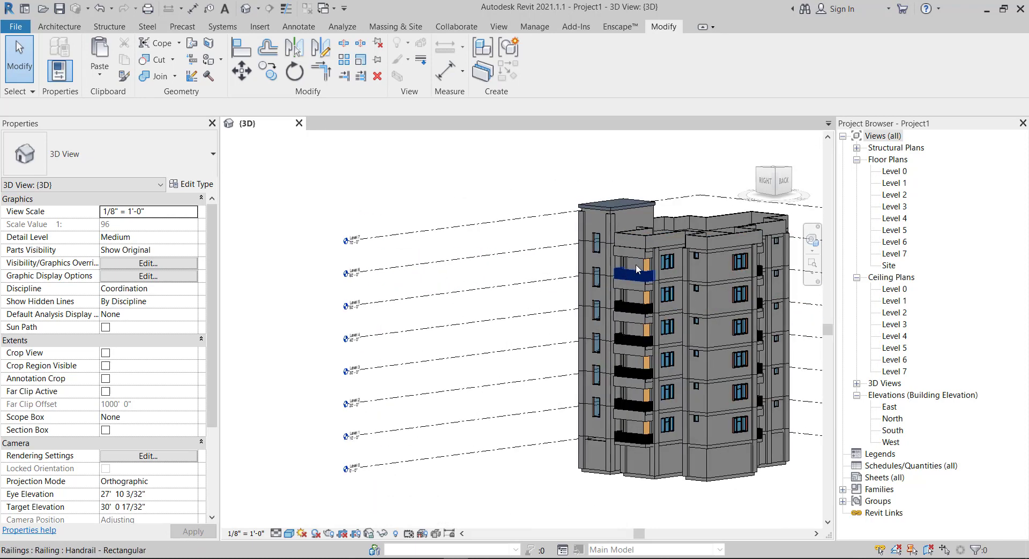
{"action": "scroll", "coordinate": [637, 270], "scroll_direction": "up", "scroll_amount": 2}
{"action": "scroll", "coordinate": [621, 284], "scroll_direction": "up", "scroll_amount": 2}
{"action": "scroll", "coordinate": [611, 294], "scroll_direction": "down", "scroll_amount": 2}
{"action": "scroll", "coordinate": [610, 298], "scroll_direction": "up", "scroll_amount": 2}
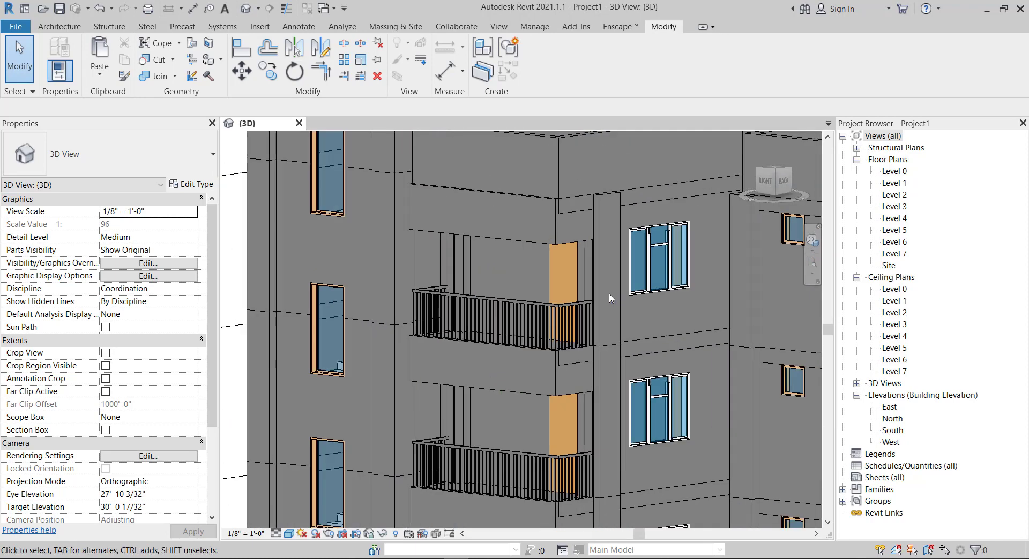
{"action": "left_click", "coordinate": [532, 314]}
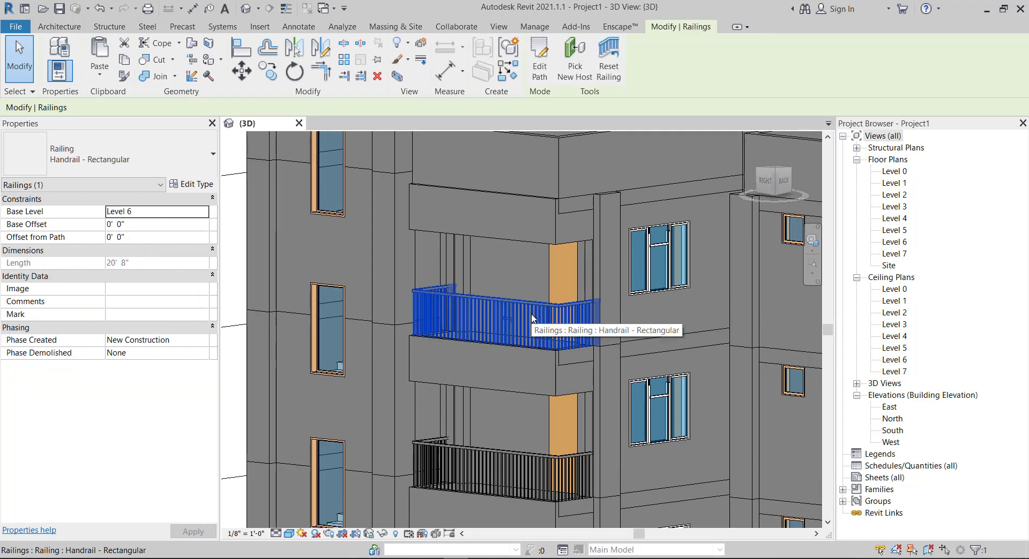
{"action": "key", "text": "Escape"}
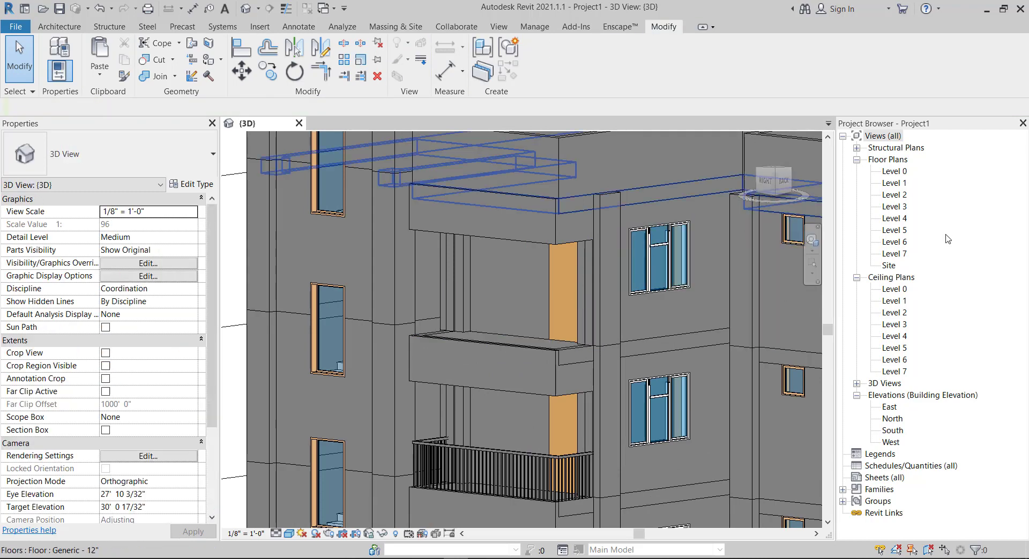
Open the Level 6 floor plan and zoom in on the balcony
{"action": "double_click", "coordinate": [906, 242]}
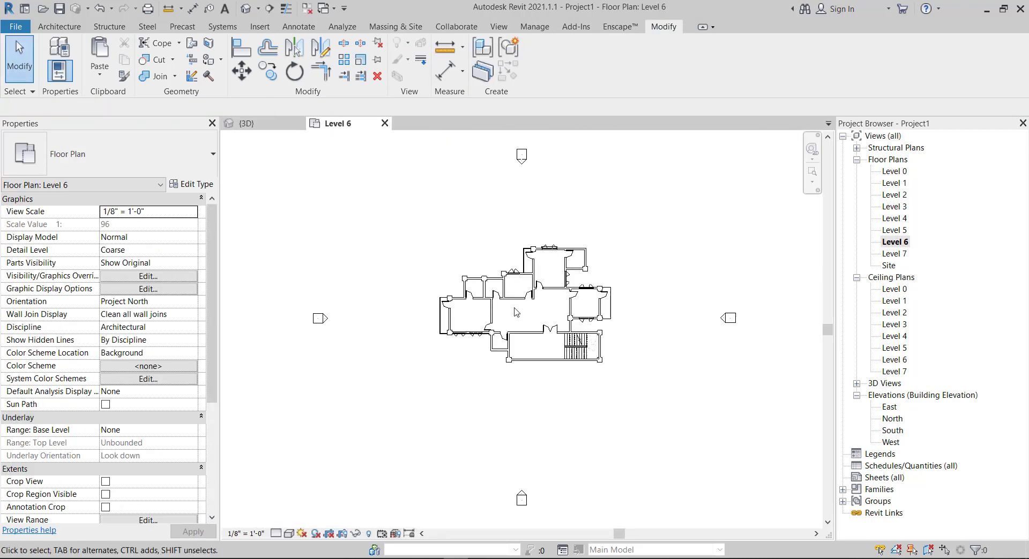
{"action": "scroll", "coordinate": [461, 298], "scroll_direction": "up", "scroll_amount": 2}
{"action": "scroll", "coordinate": [461, 298], "scroll_direction": "up", "scroll_amount": 2}
{"action": "scroll", "coordinate": [461, 298], "scroll_direction": "up", "scroll_amount": 1}
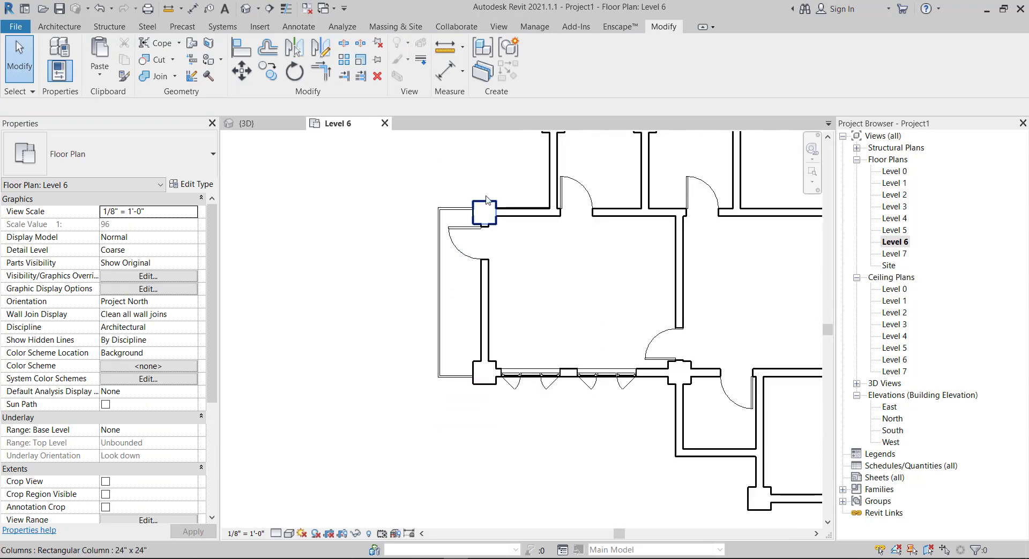
{"action": "scroll", "coordinate": [486, 200], "scroll_direction": "up", "scroll_amount": 2}
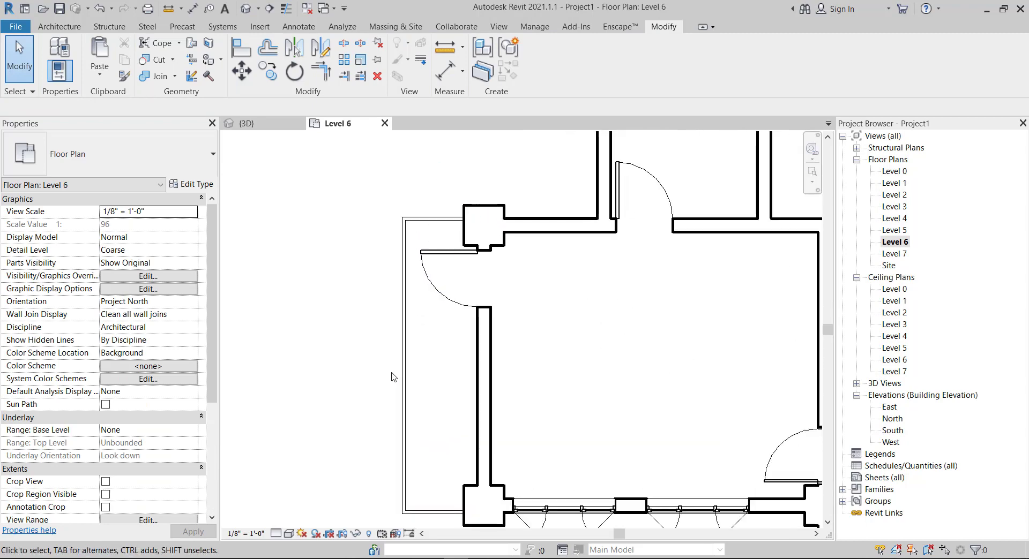
Draw a 4' 0" high wall along the balcony's top edge, from column to outer corner
{"action": "left_click", "coordinate": [52, 30]}
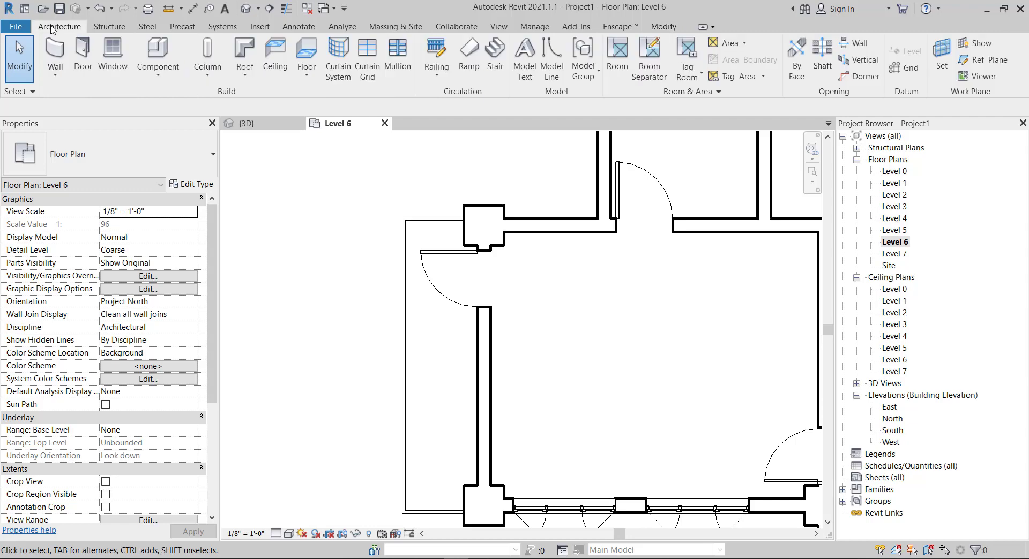
{"action": "left_click", "coordinate": [54, 57]}
{"action": "scroll", "coordinate": [469, 219], "scroll_direction": "down", "scroll_amount": 2}
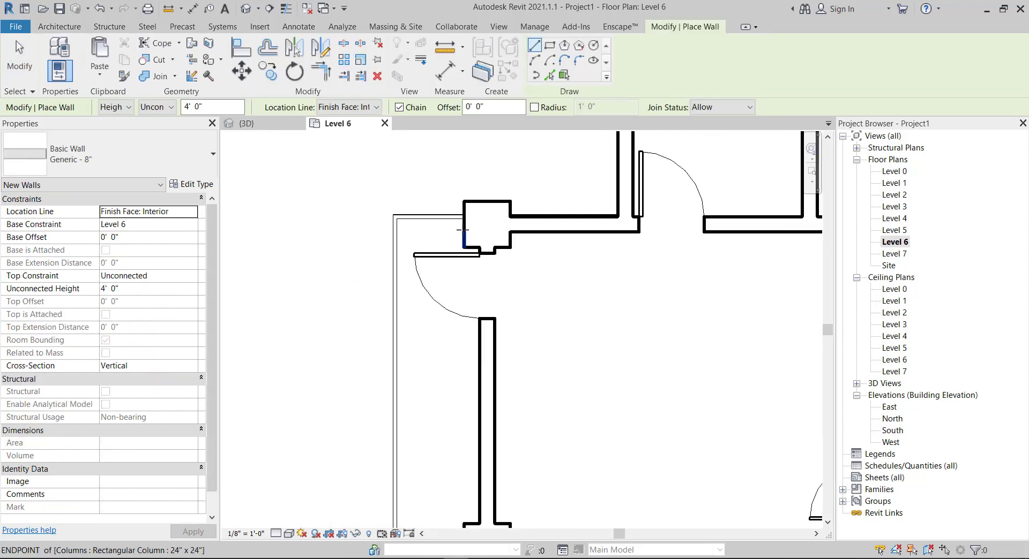
{"action": "scroll", "coordinate": [461, 224], "scroll_direction": "down", "scroll_amount": 1}
{"action": "scroll", "coordinate": [462, 225], "scroll_direction": "down", "scroll_amount": 2}
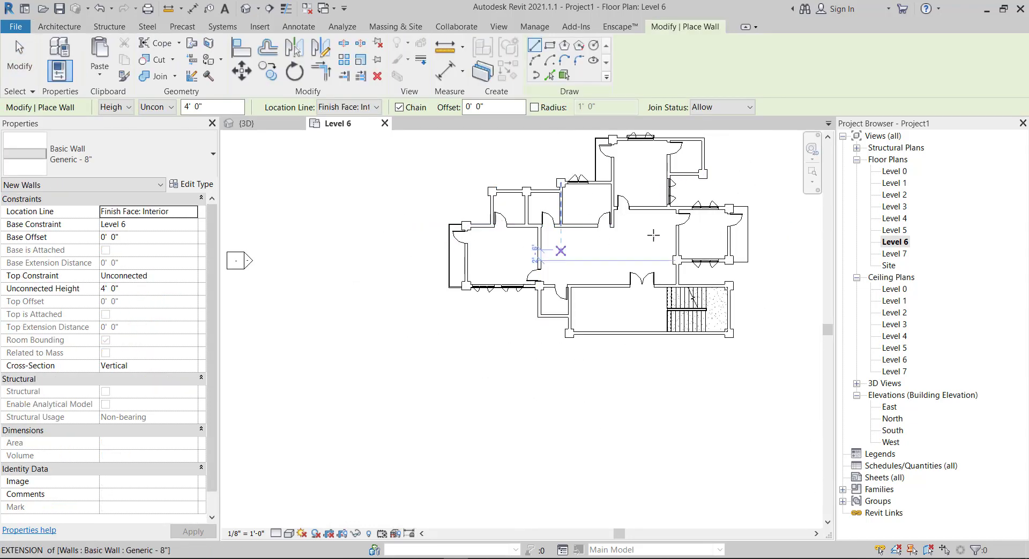
{"action": "scroll", "coordinate": [751, 209], "scroll_direction": "up", "scroll_amount": 2}
{"action": "scroll", "coordinate": [643, 201], "scroll_direction": "up", "scroll_amount": 2}
{"action": "scroll", "coordinate": [620, 197], "scroll_direction": "up", "scroll_amount": 2}
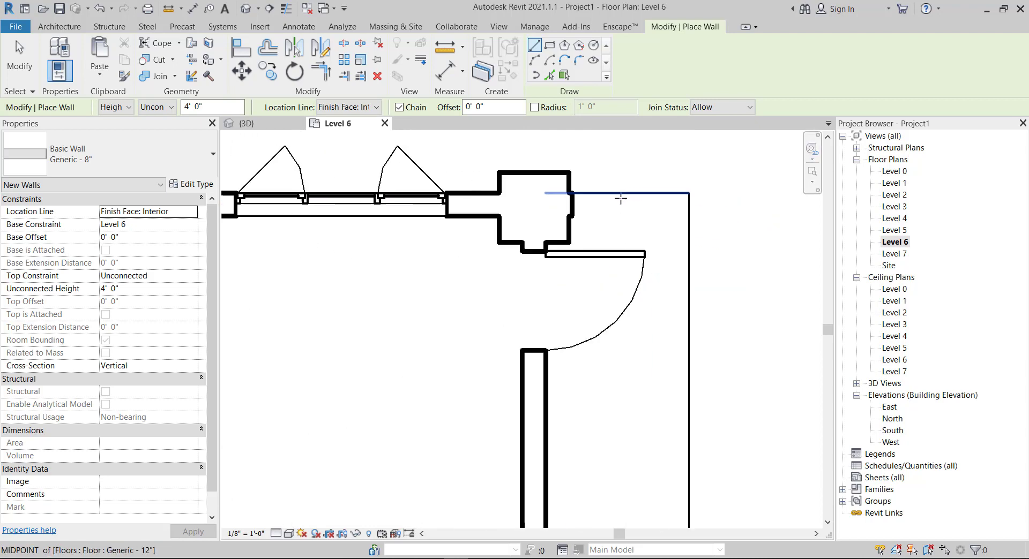
{"action": "left_click", "coordinate": [547, 191]}
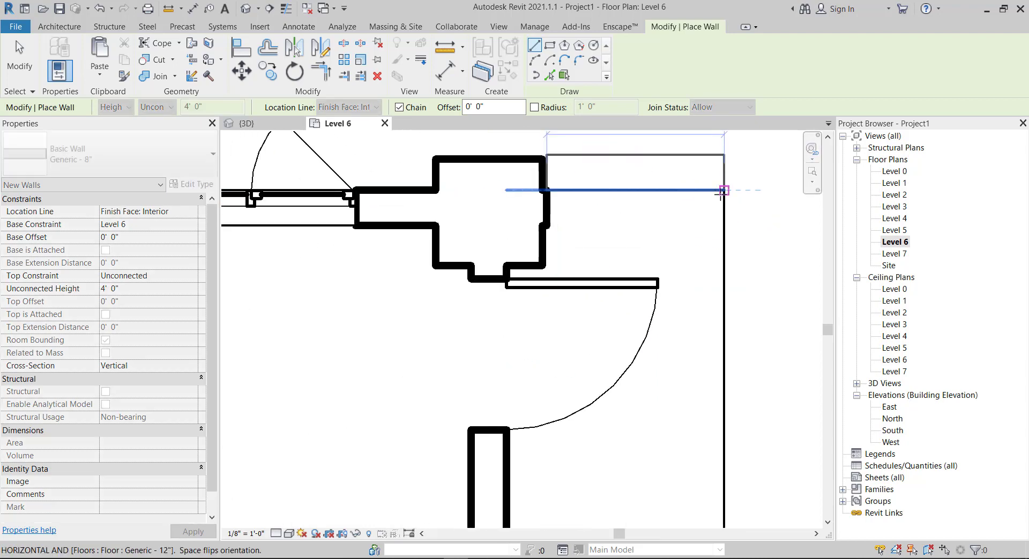
{"action": "left_click", "coordinate": [724, 190]}
Continue the wall down the balcony's outer edge and back to the lower column
{"action": "scroll", "coordinate": [729, 193], "scroll_direction": "down", "scroll_amount": 2}
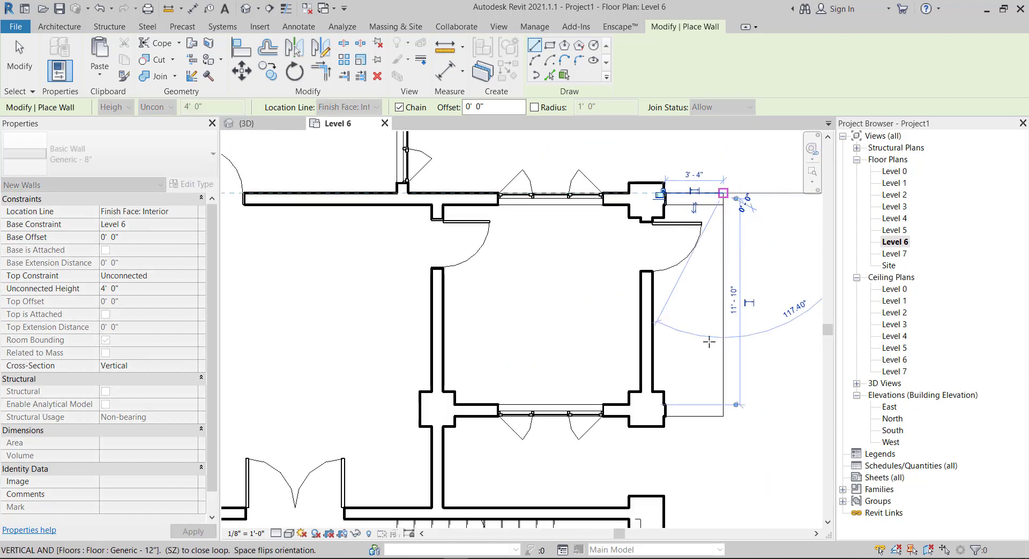
{"action": "scroll", "coordinate": [713, 415], "scroll_direction": "up", "scroll_amount": 2}
{"action": "left_click", "coordinate": [713, 417]}
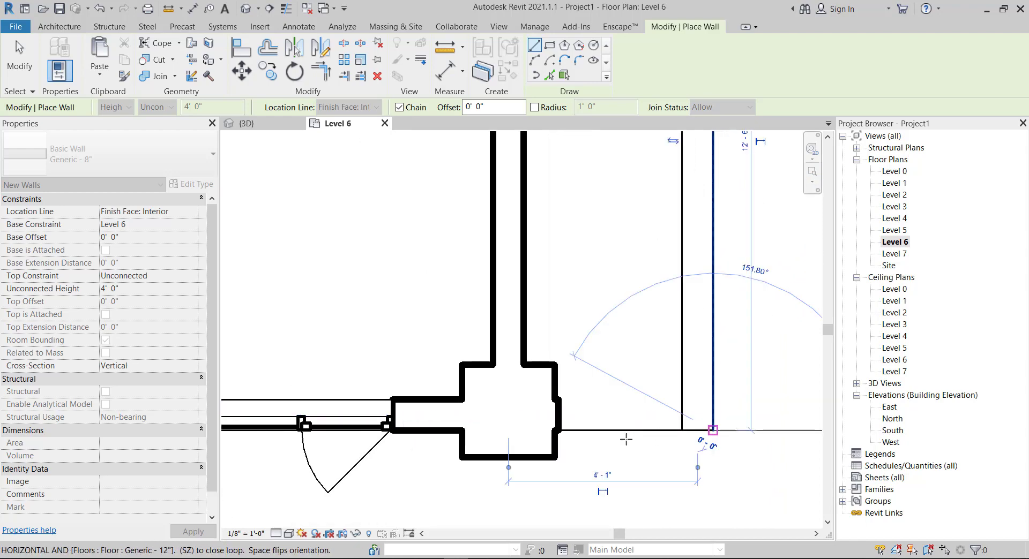
{"action": "left_click", "coordinate": [564, 437]}
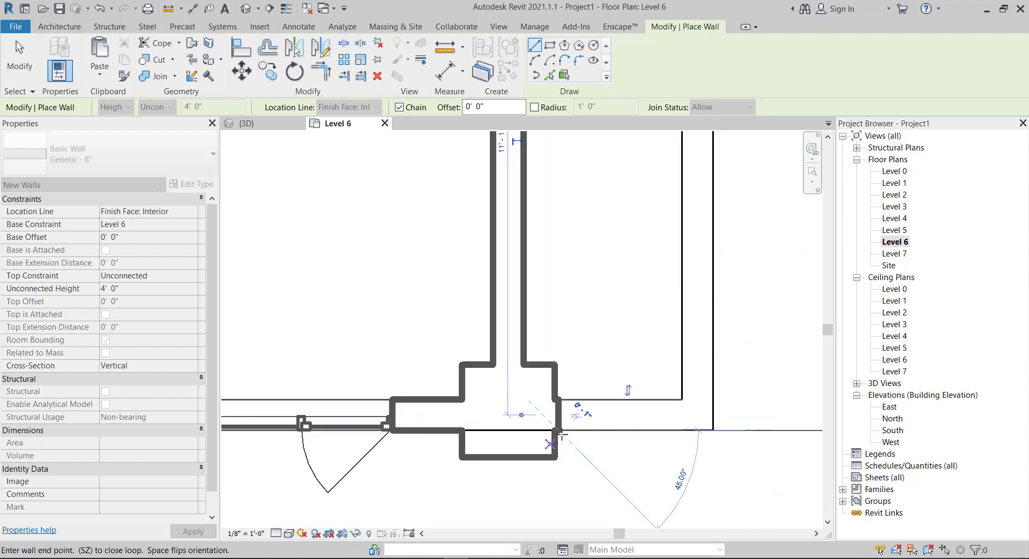
{"action": "scroll", "coordinate": [566, 408], "scroll_direction": "down", "scroll_amount": 4}
{"action": "scroll", "coordinate": [566, 402], "scroll_direction": "up", "scroll_amount": 2}
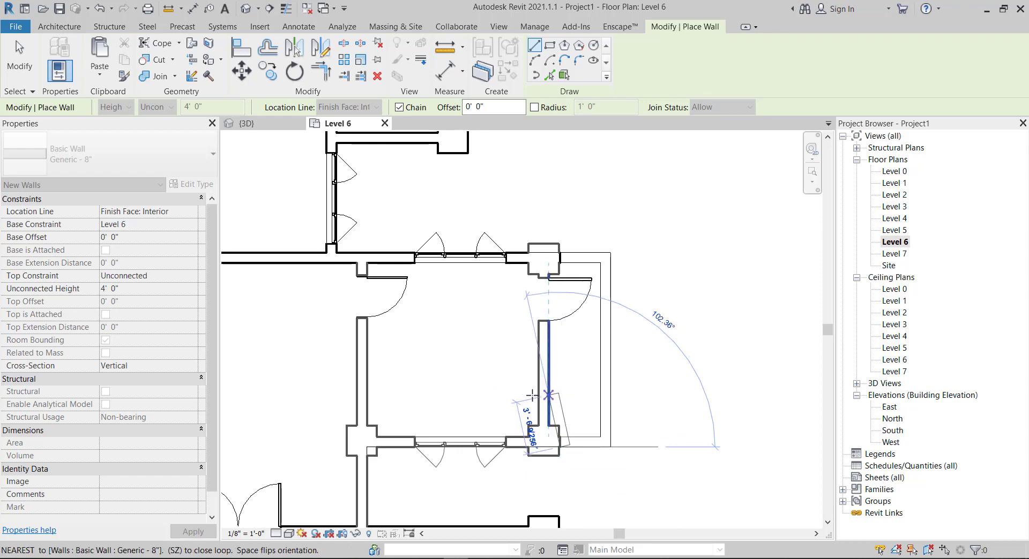
{"action": "key", "text": "Escape"}
{"action": "key", "text": "Escape"}
{"action": "scroll", "coordinate": [633, 407], "scroll_direction": "up", "scroll_amount": 4}
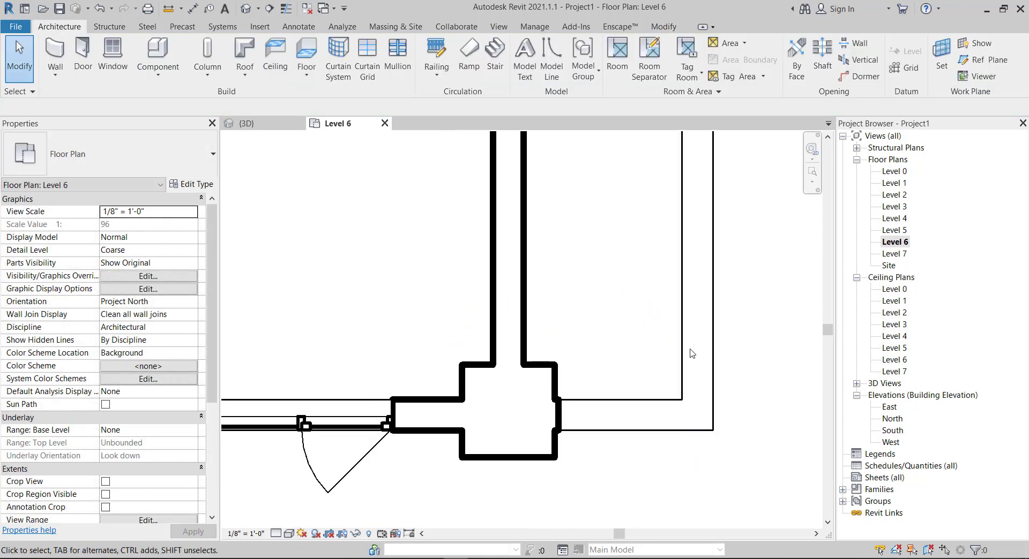
Select the chain of three balcony walls using Tab, then clear the selection
{"action": "scroll", "coordinate": [678, 423], "scroll_direction": "down", "scroll_amount": 3}
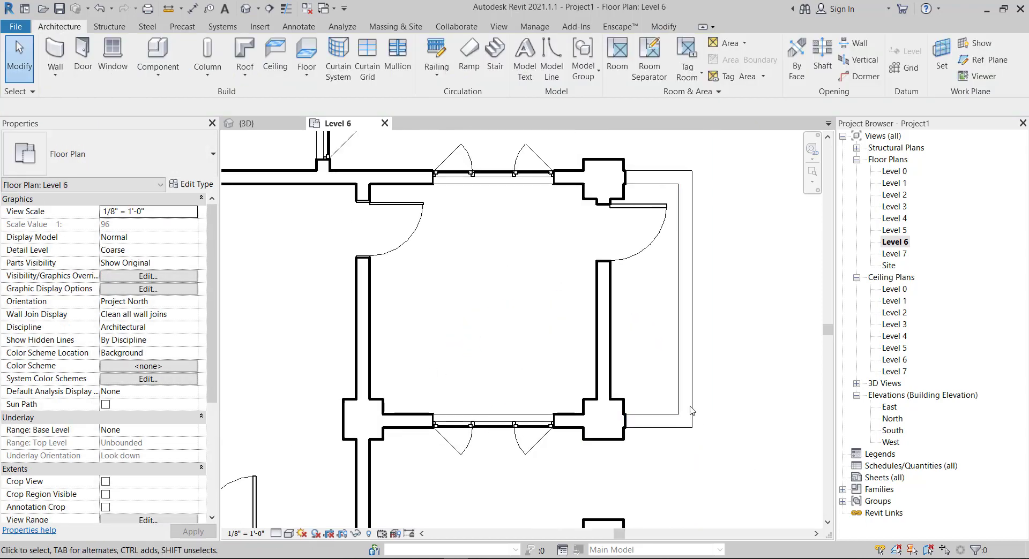
{"action": "left_click", "coordinate": [679, 160]}
{"action": "left_click", "coordinate": [719, 242]}
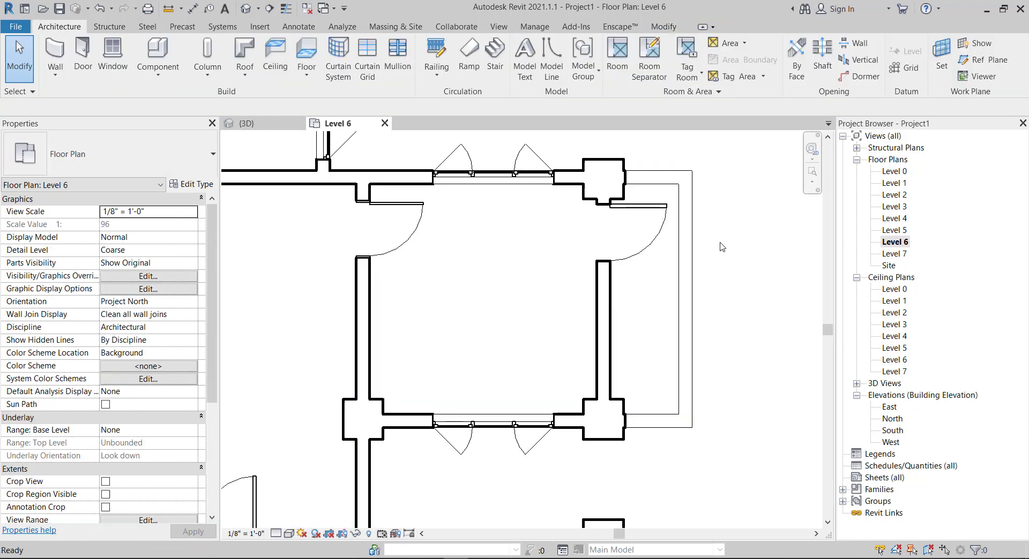
{"action": "left_click", "coordinate": [674, 286]}
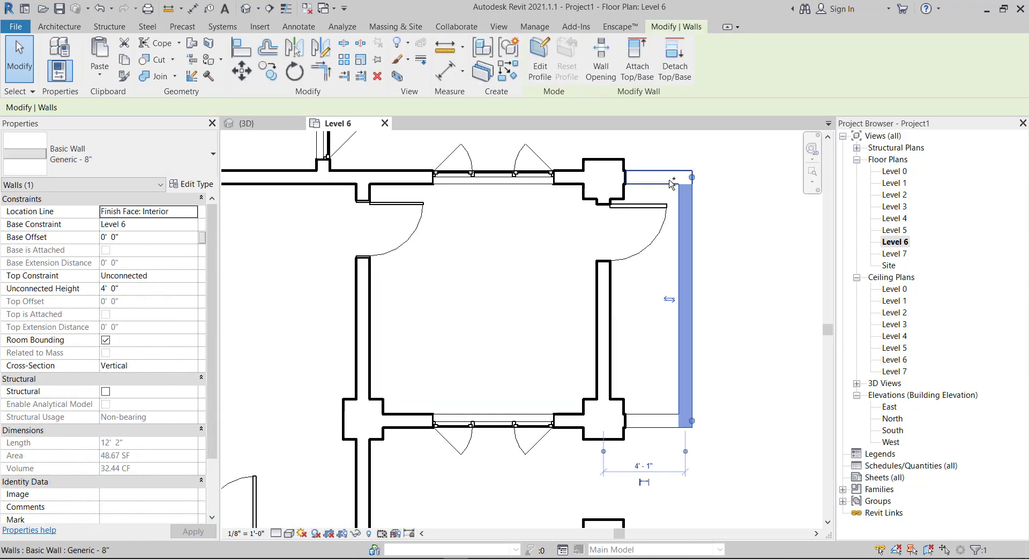
{"action": "key", "text": "Tab"}
{"action": "left_click", "coordinate": [683, 239]}
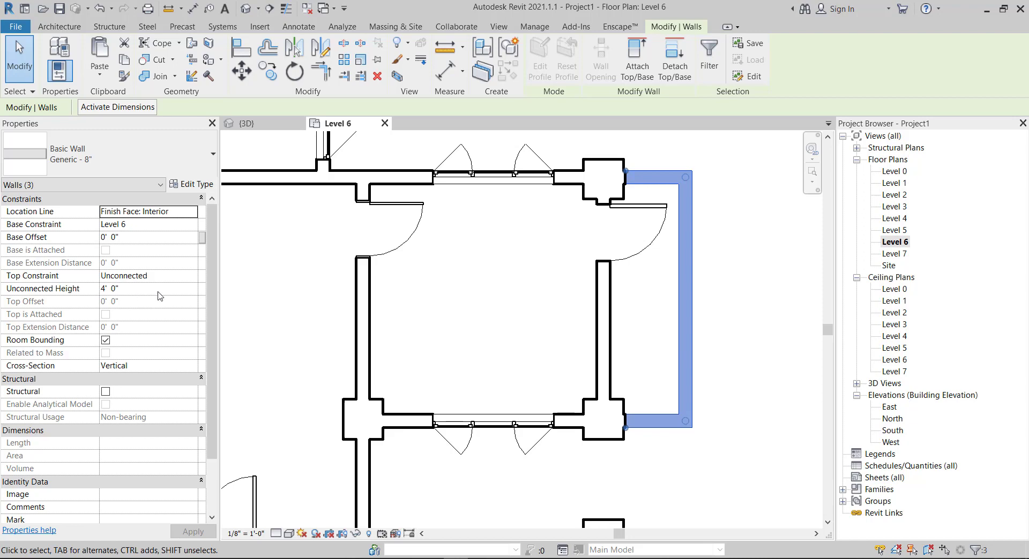
{"action": "scroll", "coordinate": [294, 282], "scroll_direction": "down", "scroll_amount": 2}
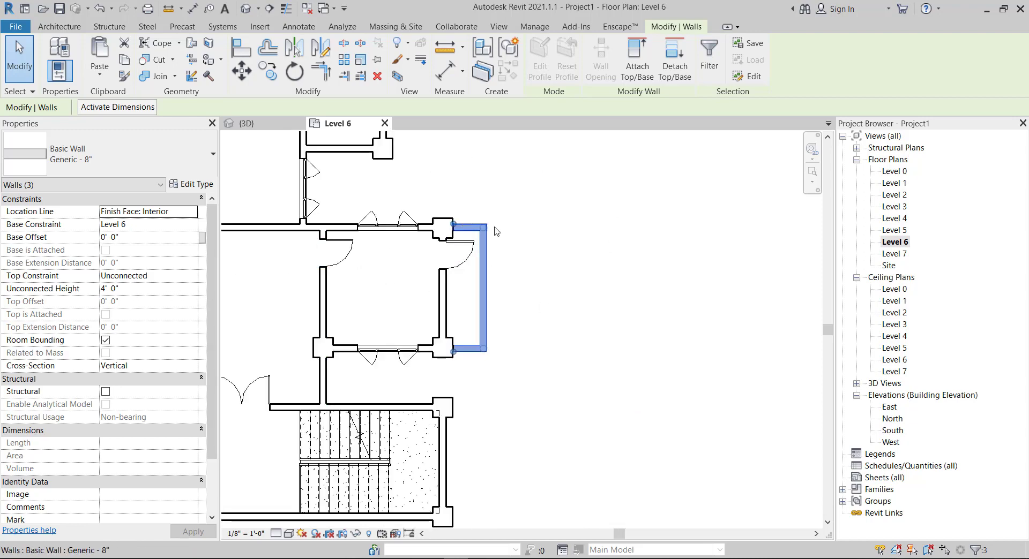
{"action": "left_click", "coordinate": [31, 65]}
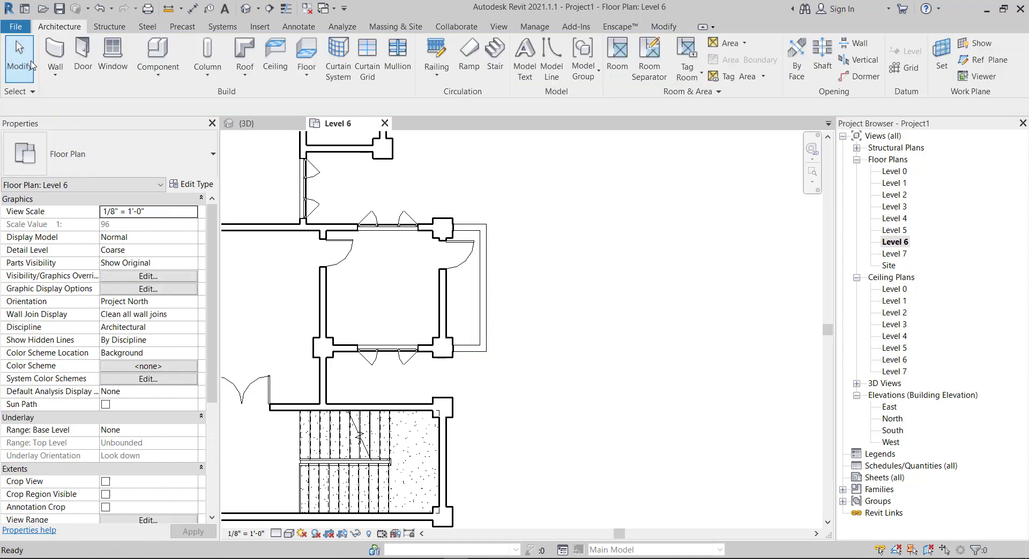
Switch to the {3D} view and zoom toward the balconies
{"action": "left_click", "coordinate": [246, 123]}
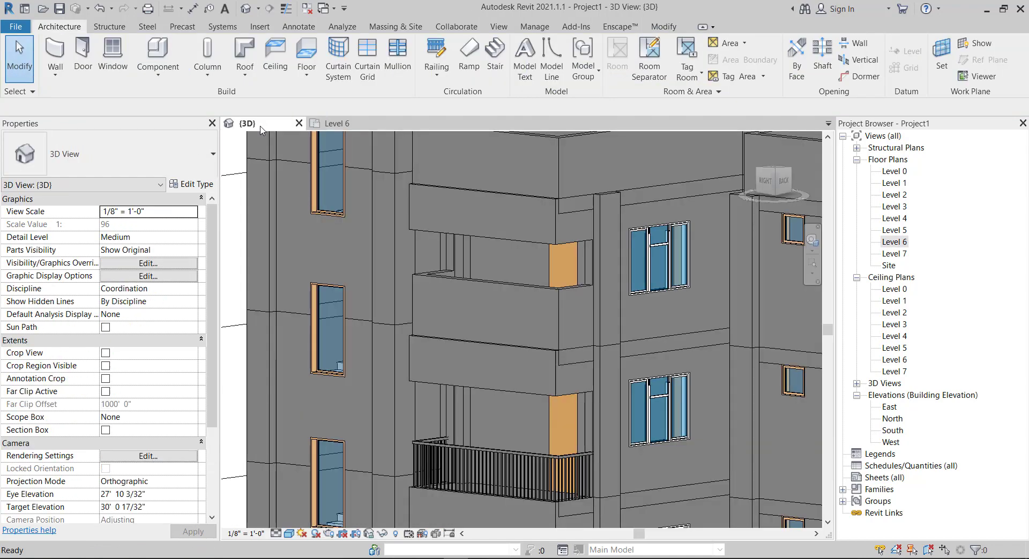
{"action": "scroll", "coordinate": [487, 319], "scroll_direction": "down", "scroll_amount": 2}
{"action": "scroll", "coordinate": [487, 319], "scroll_direction": "down", "scroll_amount": 2}
{"action": "scroll", "coordinate": [485, 383], "scroll_direction": "up", "scroll_amount": 2}
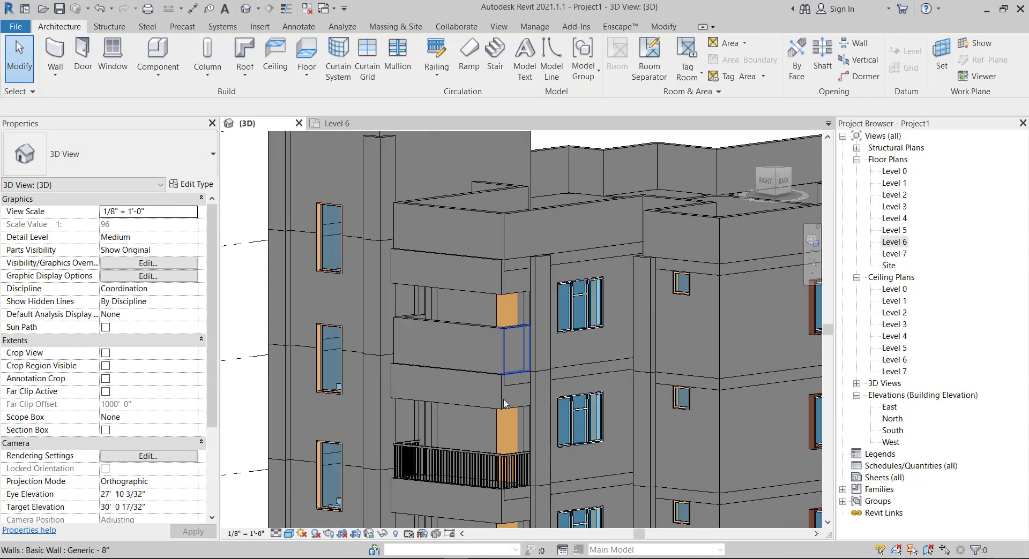
{"action": "scroll", "coordinate": [485, 384], "scroll_direction": "up", "scroll_amount": 2}
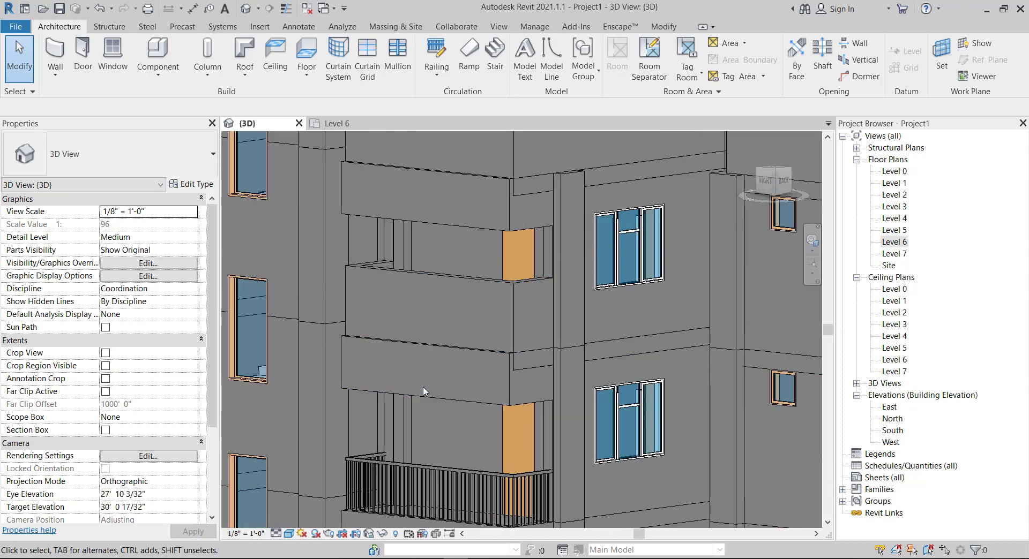
{"action": "scroll", "coordinate": [423, 391], "scroll_direction": "down", "scroll_amount": 1}
{"action": "scroll", "coordinate": [570, 363], "scroll_direction": "up", "scroll_amount": 1}
{"action": "scroll", "coordinate": [580, 429], "scroll_direction": "up", "scroll_amount": 2}
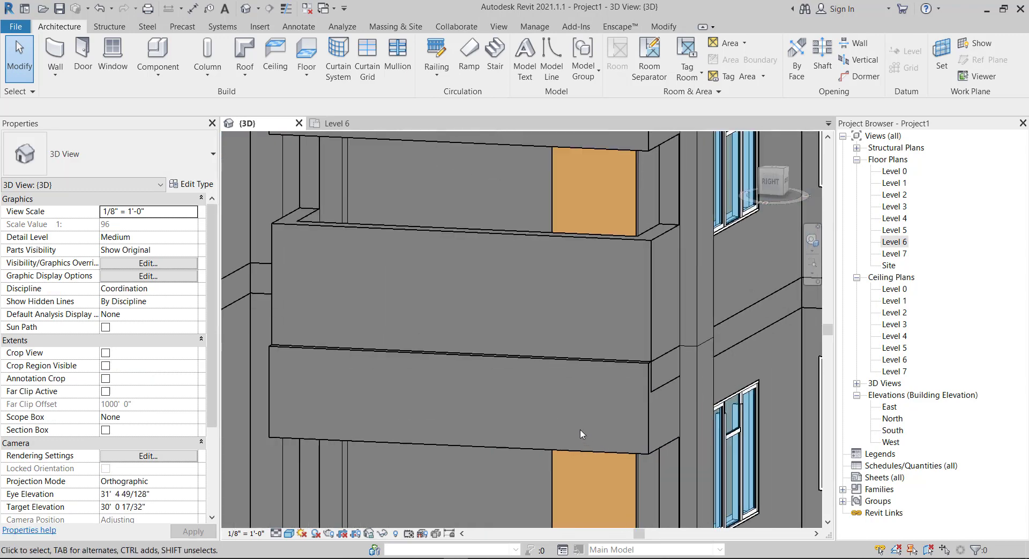
{"action": "scroll", "coordinate": [580, 429], "scroll_direction": "down", "scroll_amount": 2}
Orbit and zoom the model to face the column of upper balconies
{"action": "middle_click_drag", "start_coordinate": [583, 356], "coordinate": [600, 269], "text": "shift"}
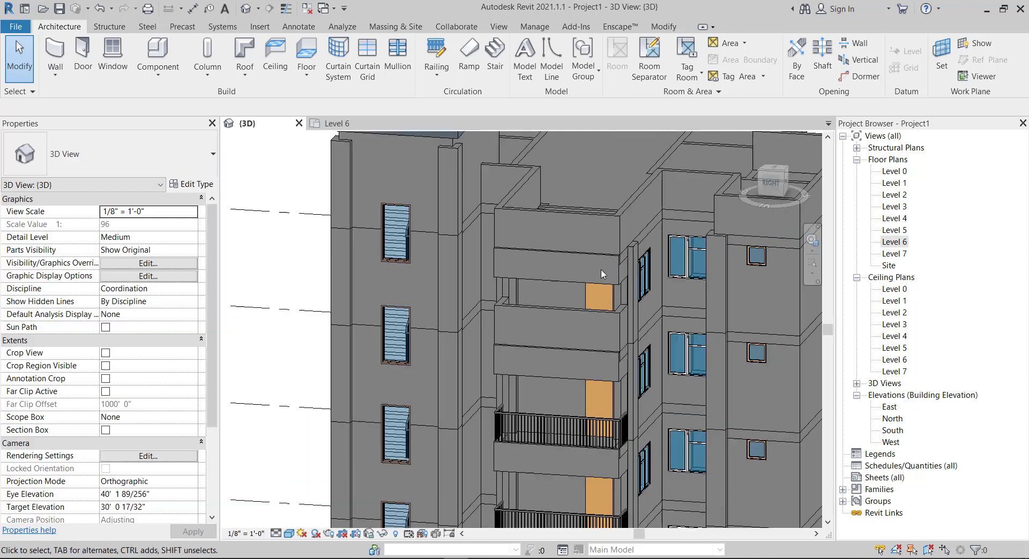
{"action": "scroll", "coordinate": [595, 373], "scroll_direction": "up", "scroll_amount": 2}
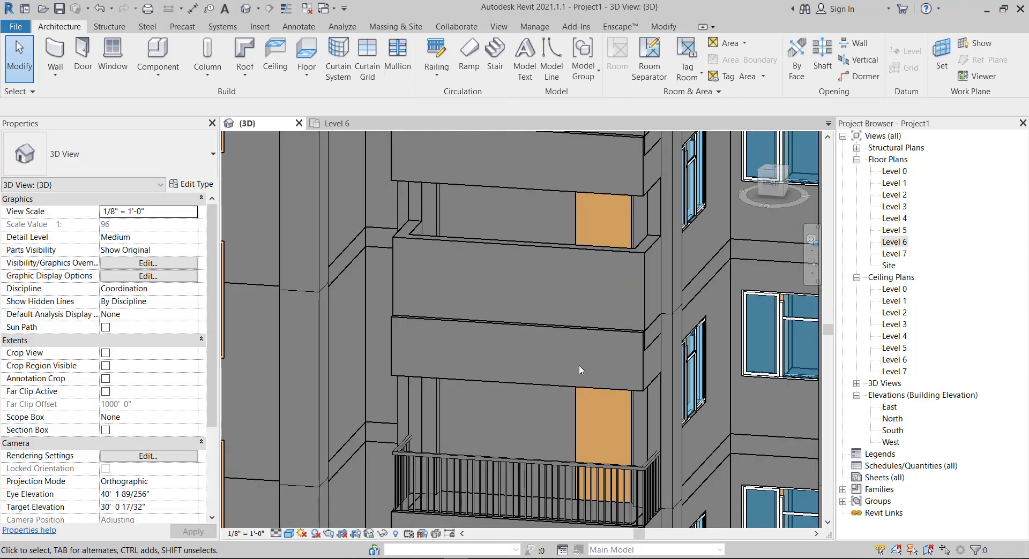
{"action": "scroll", "coordinate": [579, 365], "scroll_direction": "down", "scroll_amount": 2}
{"action": "scroll", "coordinate": [645, 374], "scroll_direction": "up", "scroll_amount": 2}
{"action": "mouse_move", "coordinate": [590, 395]}
{"action": "middle_mouse_down", "text": "shift"}
{"action": "mouse_move", "coordinate": [580, 291]}
{"action": "mouse_move", "coordinate": [565, 305]}
{"action": "middle_mouse_up", "text": "shift"}
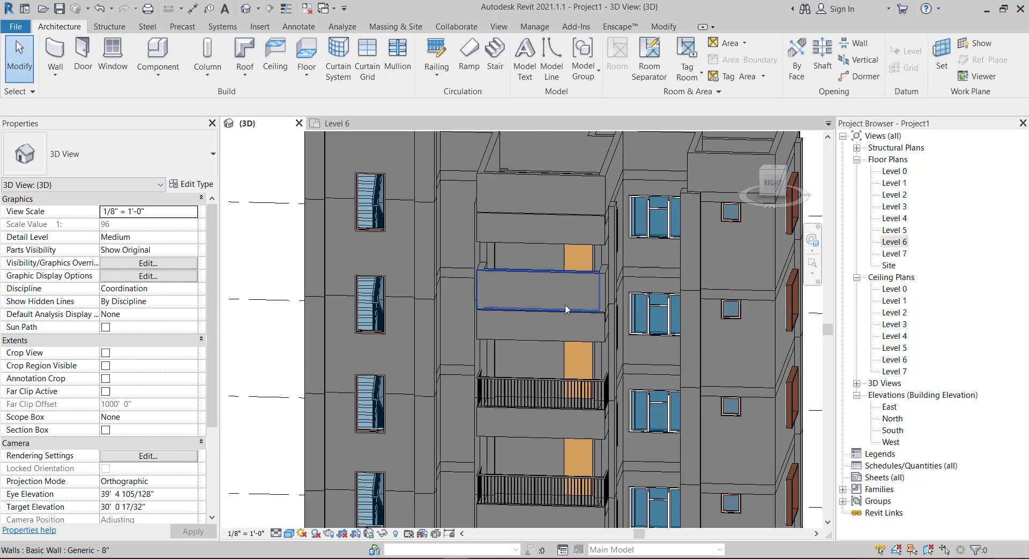
{"action": "left_click", "coordinate": [172, 74]}
{"action": "left_click", "coordinate": [181, 129]}
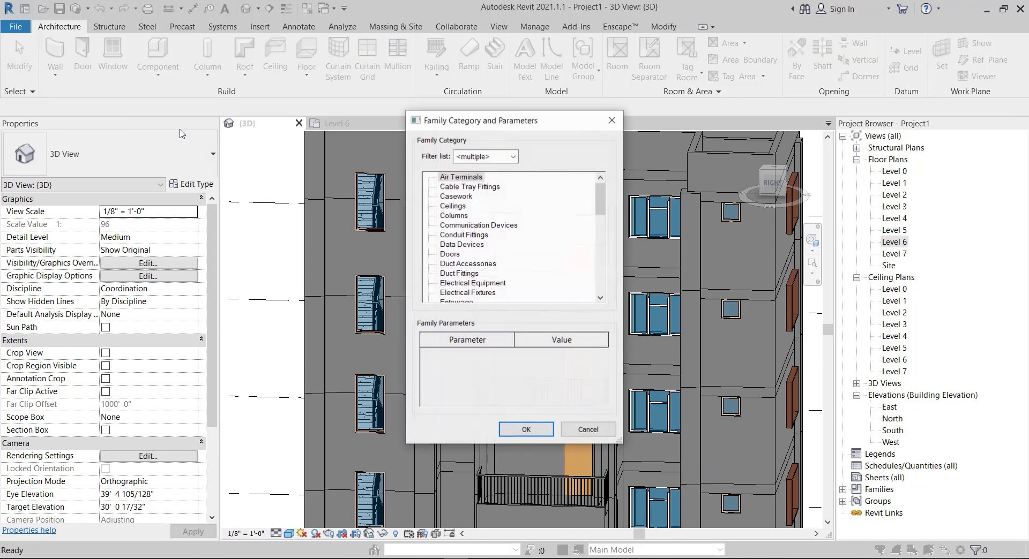
{"action": "scroll", "coordinate": [462, 220], "scroll_direction": "down", "scroll_amount": 1}
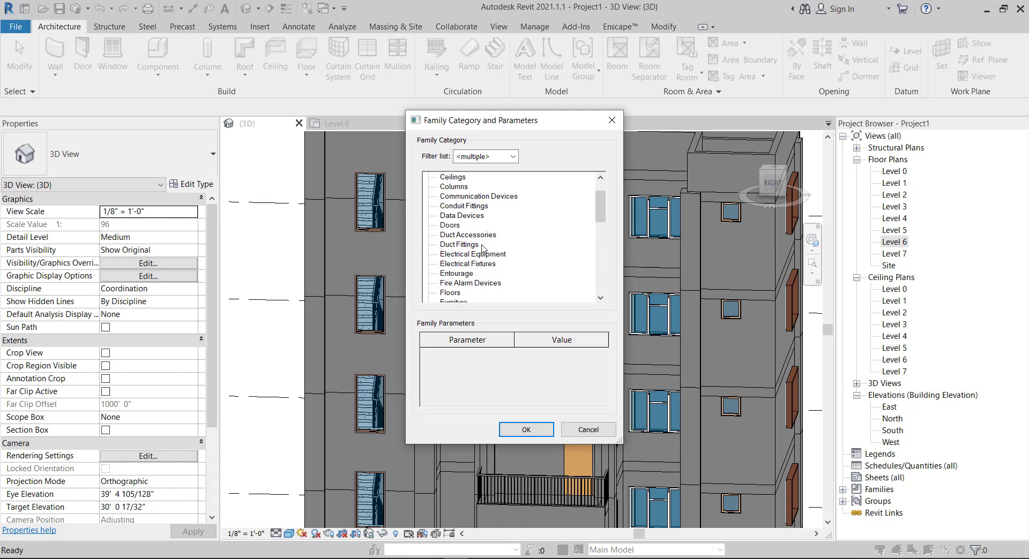
{"action": "scroll", "coordinate": [482, 247], "scroll_direction": "down", "scroll_amount": 1}
{"action": "left_click", "coordinate": [611, 122]}
{"action": "scroll", "coordinate": [529, 265], "scroll_direction": "up", "scroll_amount": 3}
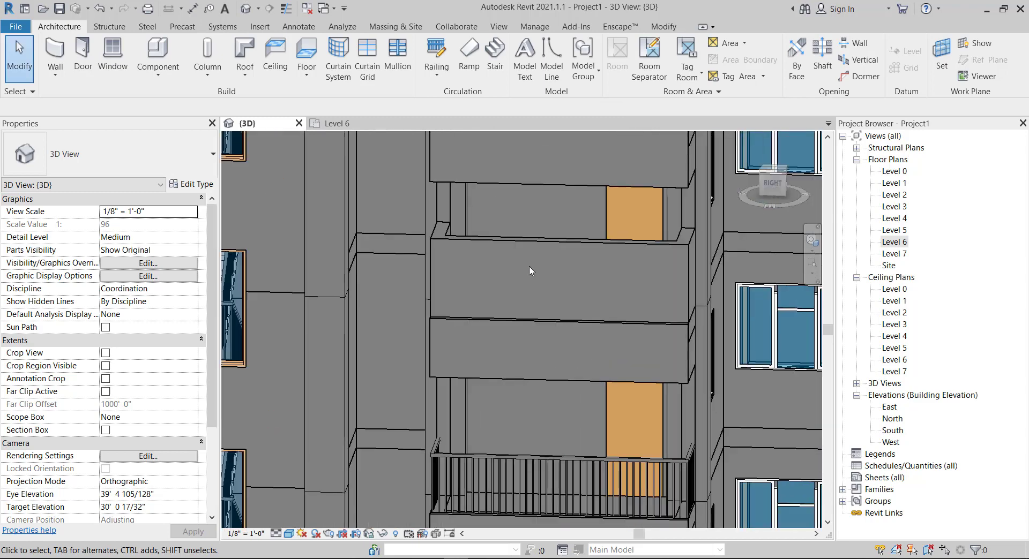
Edit the Level 6 balcony wall's profile and sketch a rectangular notch into its top edge
{"action": "left_click", "coordinate": [532, 243]}
{"action": "double_click", "coordinate": [533, 244]}
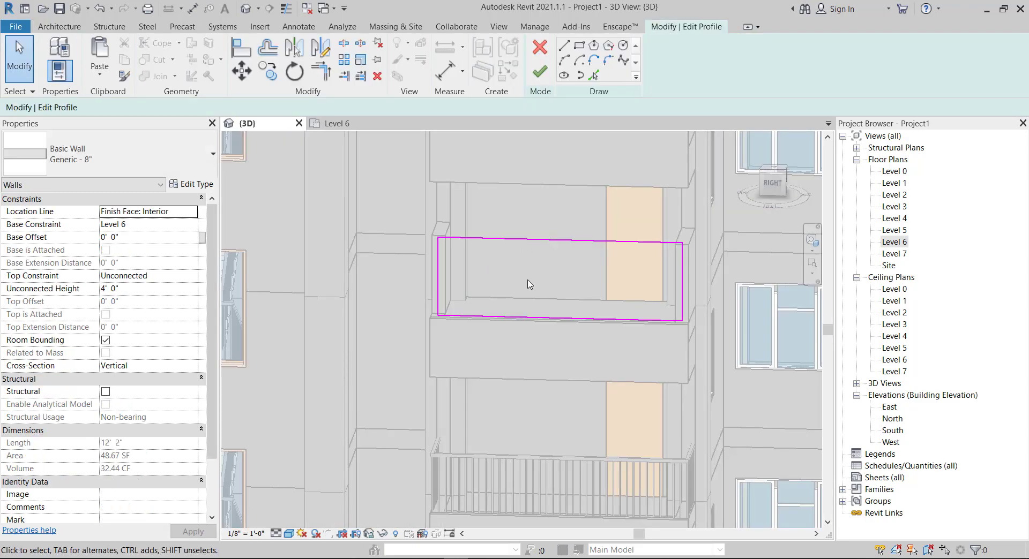
{"action": "scroll", "coordinate": [605, 295], "scroll_direction": "up", "scroll_amount": 2}
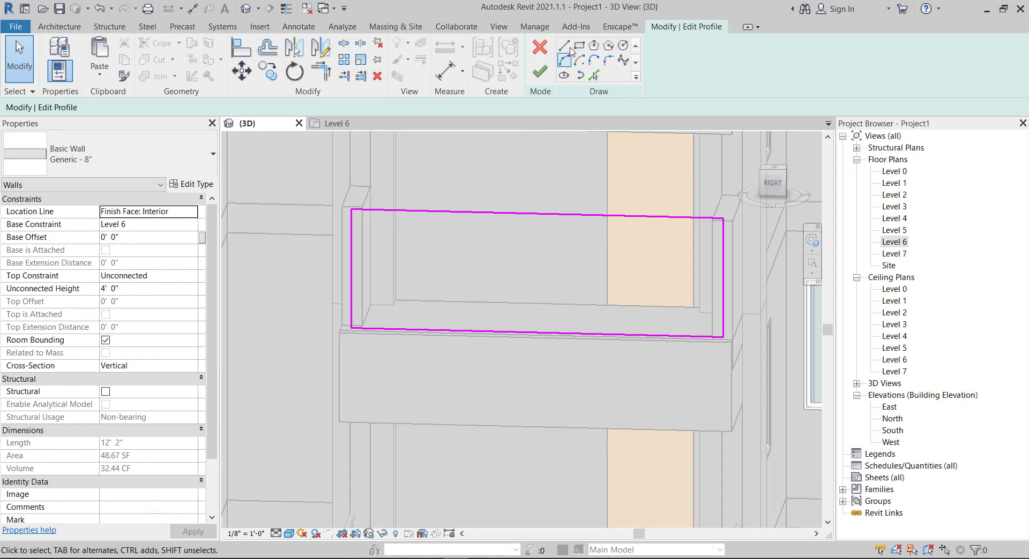
{"action": "key", "text": "l"}
{"action": "key", "text": "i"}
{"action": "left_click", "coordinate": [563, 215]}
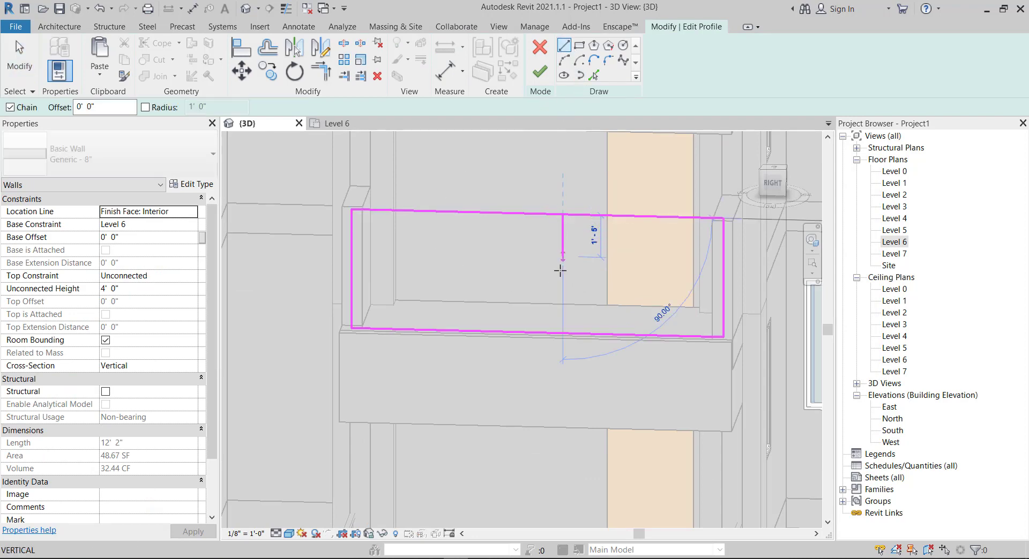
{"action": "left_click", "coordinate": [563, 269]}
{"action": "left_click", "coordinate": [650, 271]}
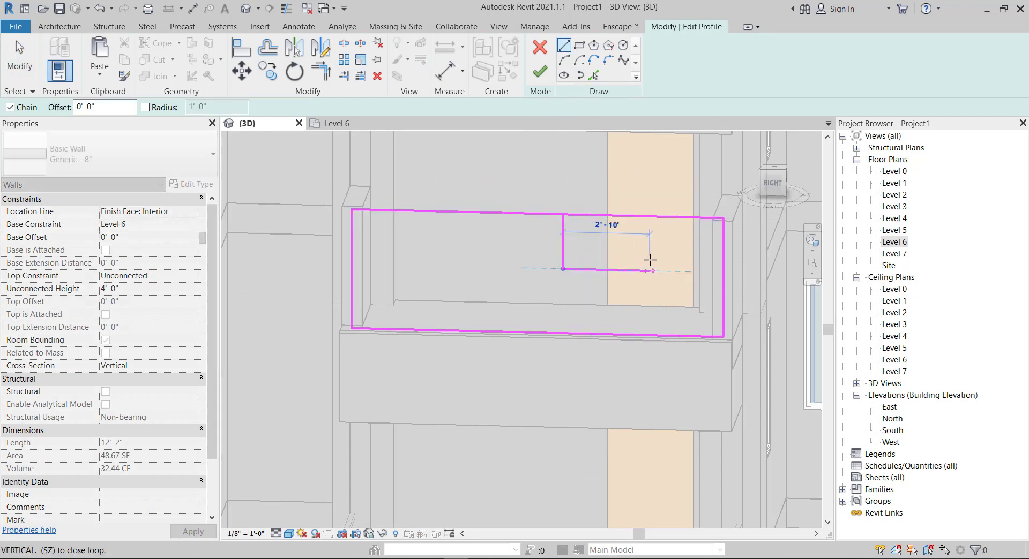
{"action": "left_click", "coordinate": [649, 218]}
{"action": "key", "text": "Escape"}
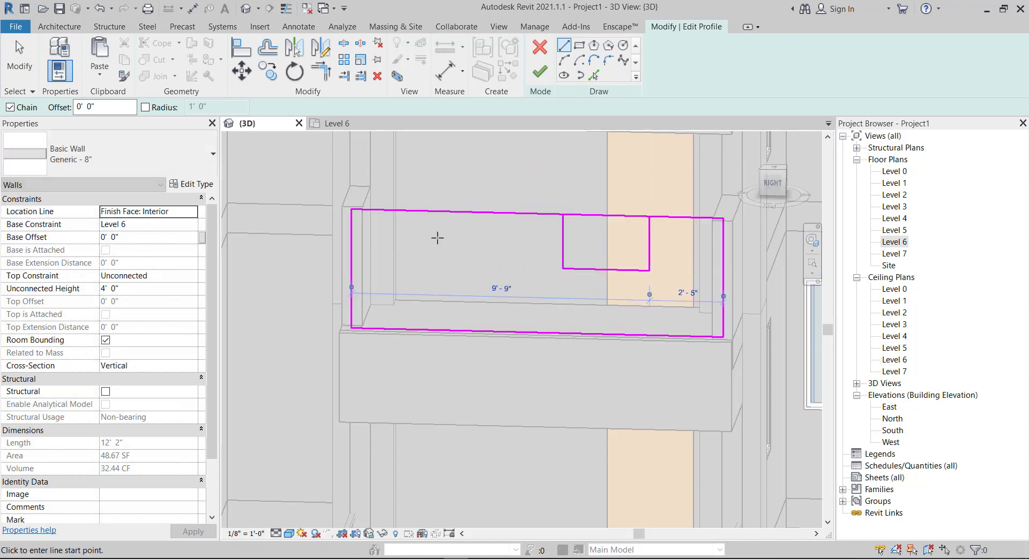
Draw two vertical lines from the top to the bottom edge on the profile's left side
{"action": "left_click", "coordinate": [397, 211]}
{"action": "left_click", "coordinate": [397, 329]}
{"action": "key", "text": "Escape"}
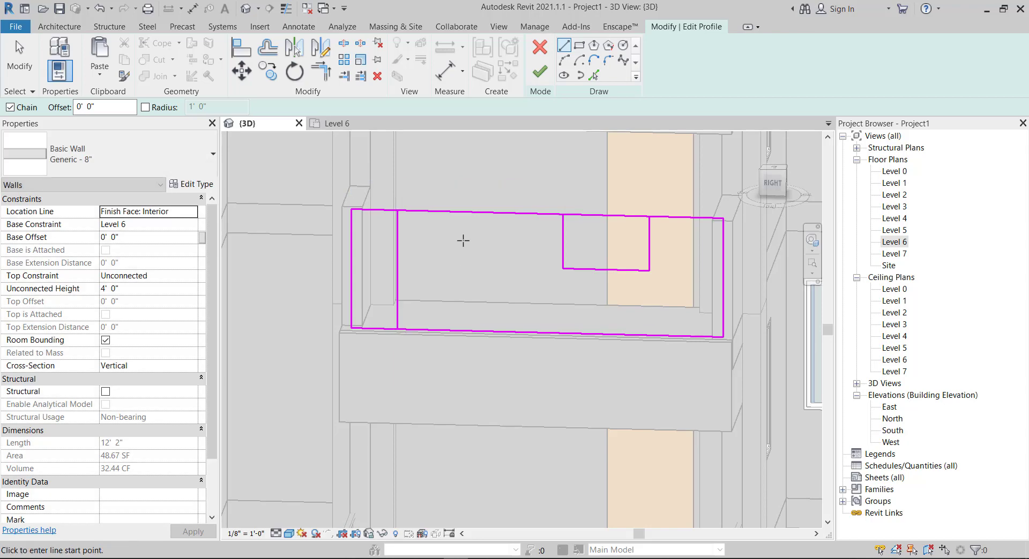
{"action": "left_click", "coordinate": [448, 212]}
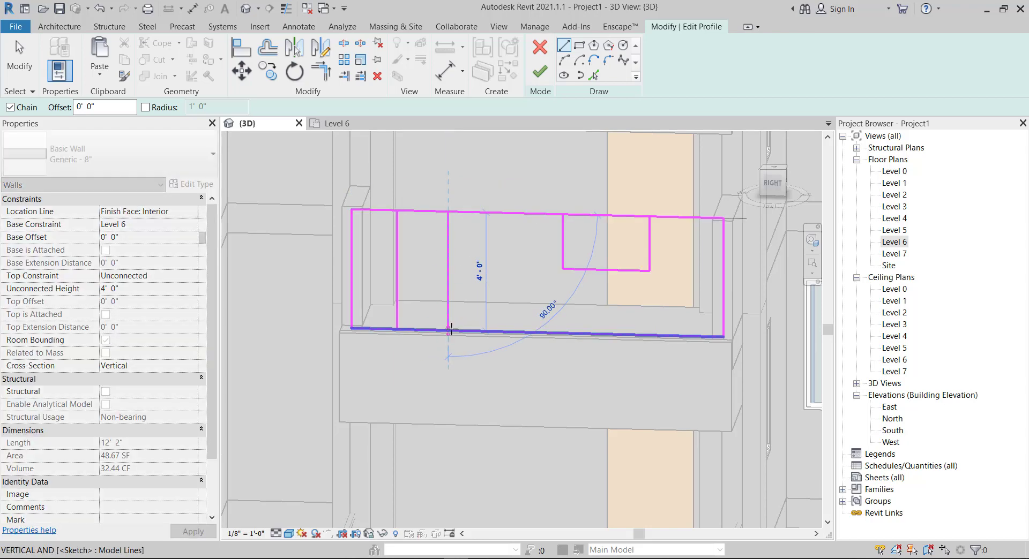
{"action": "left_click", "coordinate": [451, 329]}
{"action": "key", "text": "Escape"}
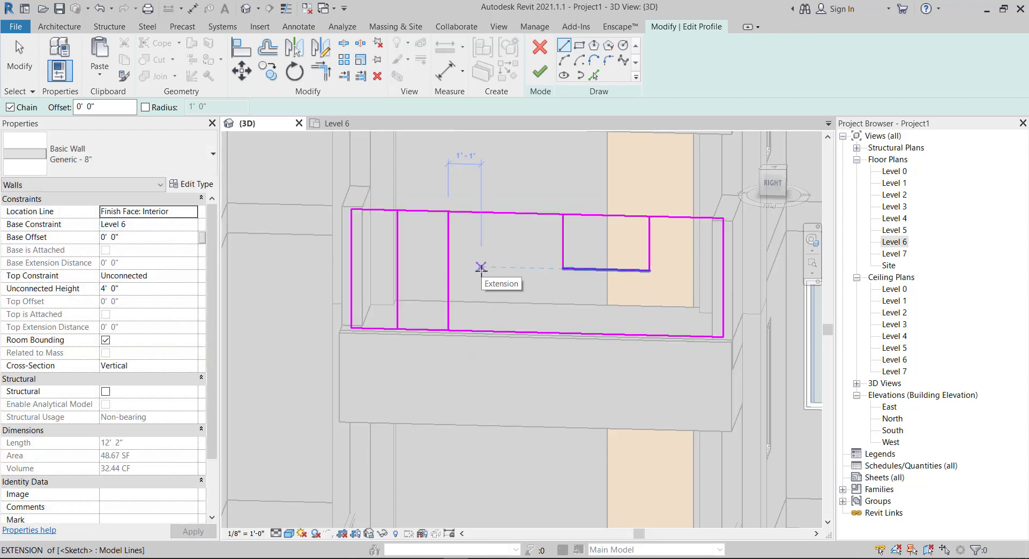
Split the top and bottom profile edges between the two verticals with SL
{"action": "key", "text": "s"}
{"action": "key", "text": "l"}
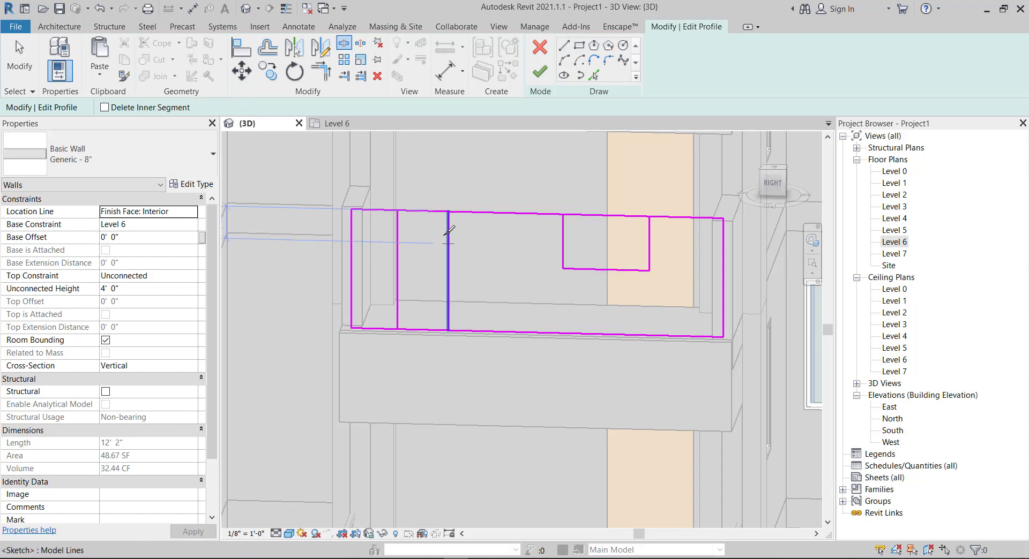
{"action": "left_click", "coordinate": [421, 210]}
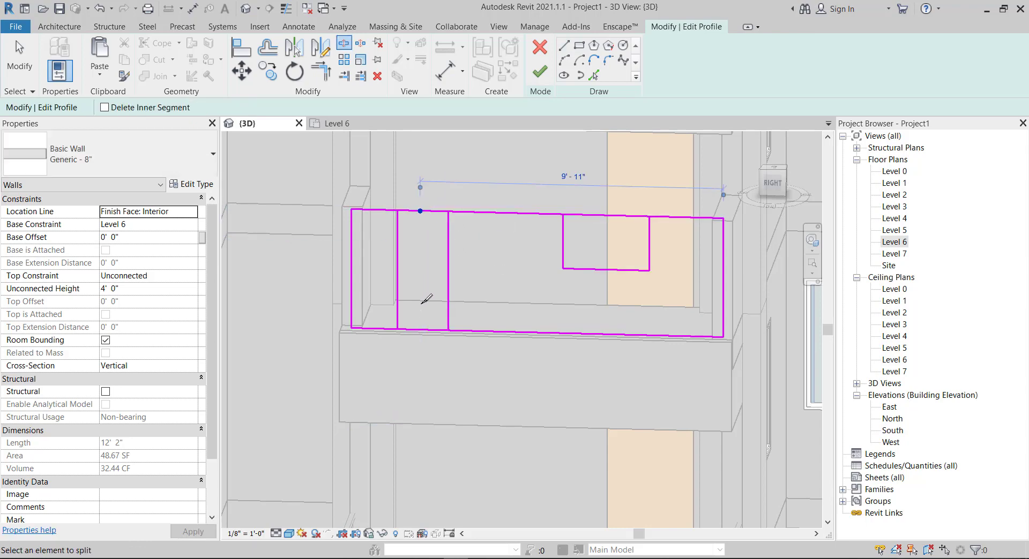
{"action": "left_click", "coordinate": [424, 329]}
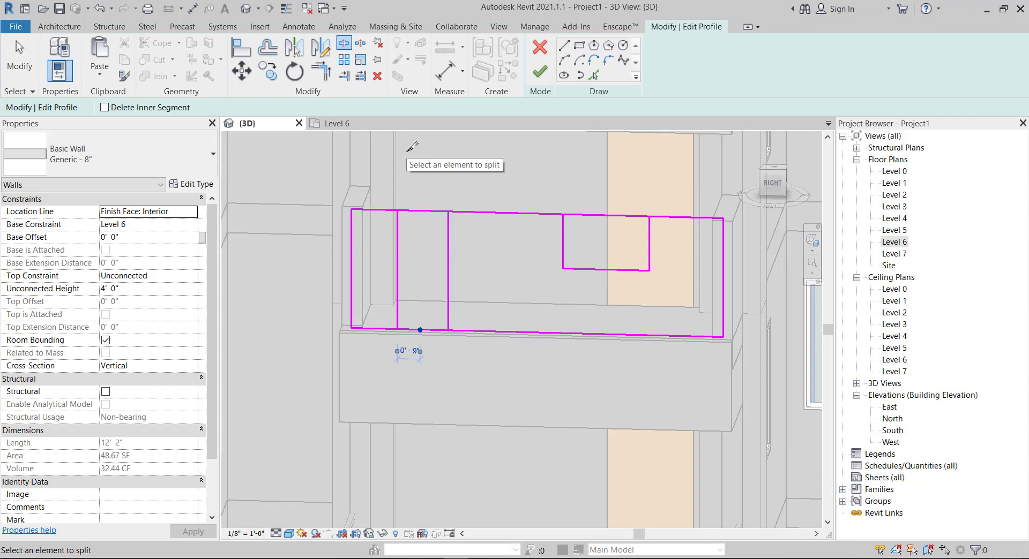
Trim the top and bottom edges into corners with TR, forming the narrow left strip
{"action": "key", "text": "t"}
{"action": "key", "text": "r"}
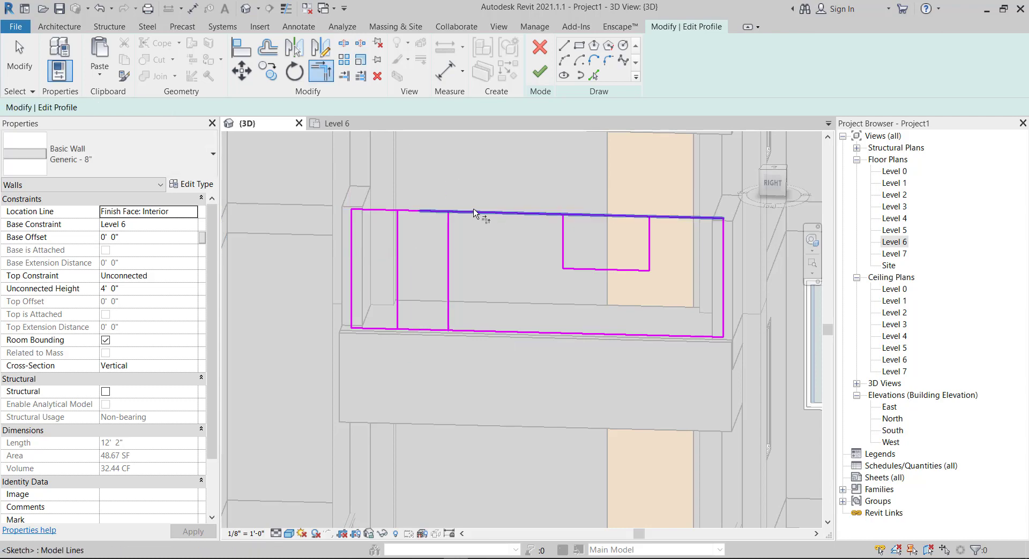
{"action": "left_click", "coordinate": [485, 212]}
{"action": "left_click", "coordinate": [449, 230]}
{"action": "left_click", "coordinate": [387, 211]}
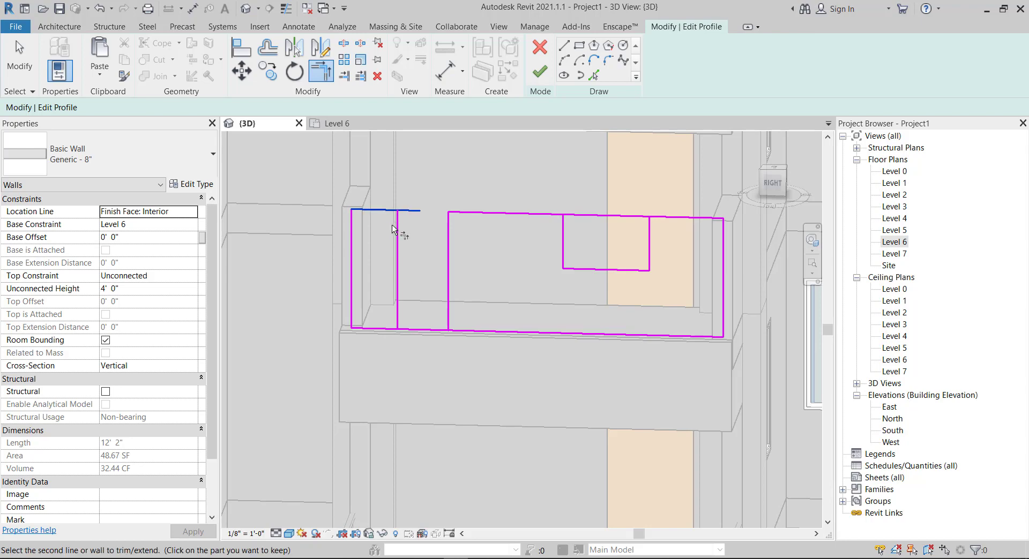
{"action": "left_click", "coordinate": [398, 236]}
{"action": "left_click", "coordinate": [383, 329]}
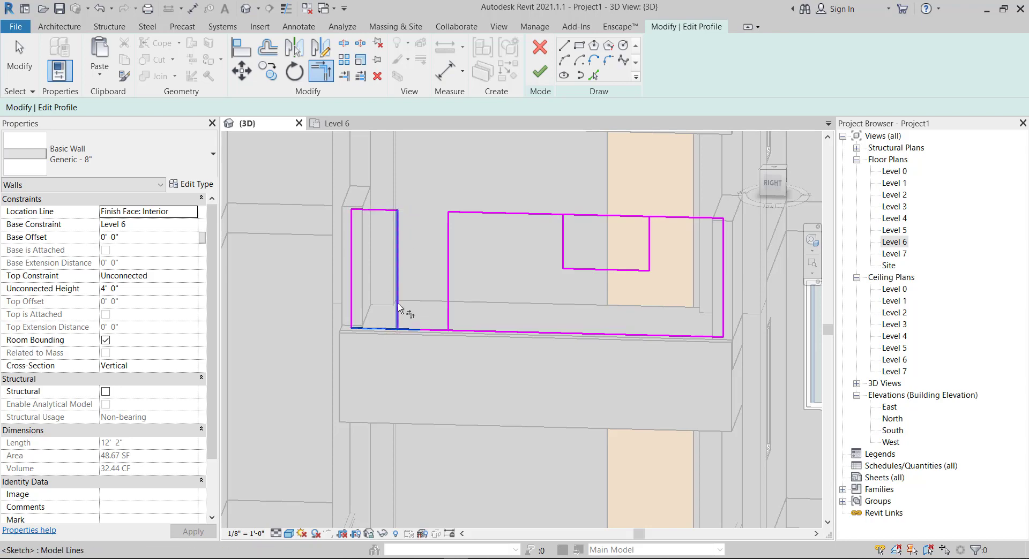
{"action": "left_click", "coordinate": [449, 326]}
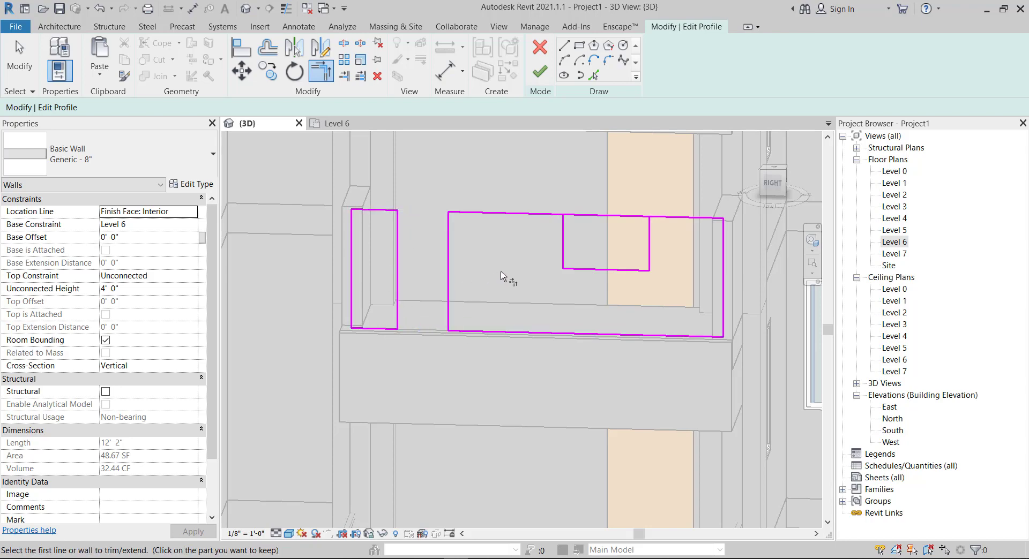
{"action": "scroll", "coordinate": [509, 268], "scroll_direction": "down", "scroll_amount": 2}
{"action": "scroll", "coordinate": [528, 230], "scroll_direction": "up", "scroll_amount": 2}
{"action": "left_click", "coordinate": [544, 236]}
Complete the last corner trim and resolve the join error with Unjoin Elements
{"action": "left_click", "coordinate": [639, 259]}
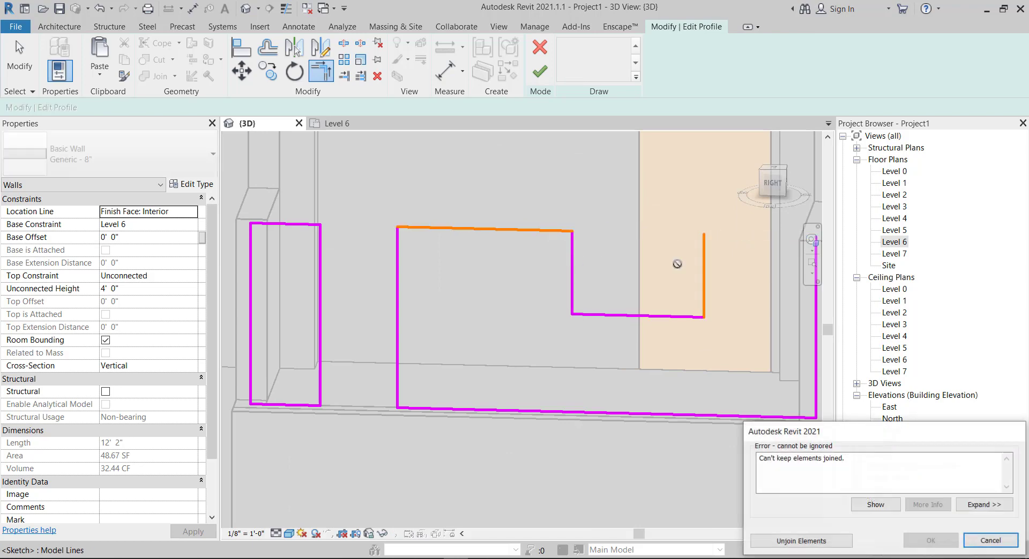
{"action": "scroll", "coordinate": [622, 261], "scroll_direction": "down", "scroll_amount": 1}
{"action": "scroll", "coordinate": [622, 262], "scroll_direction": "down", "scroll_amount": 1}
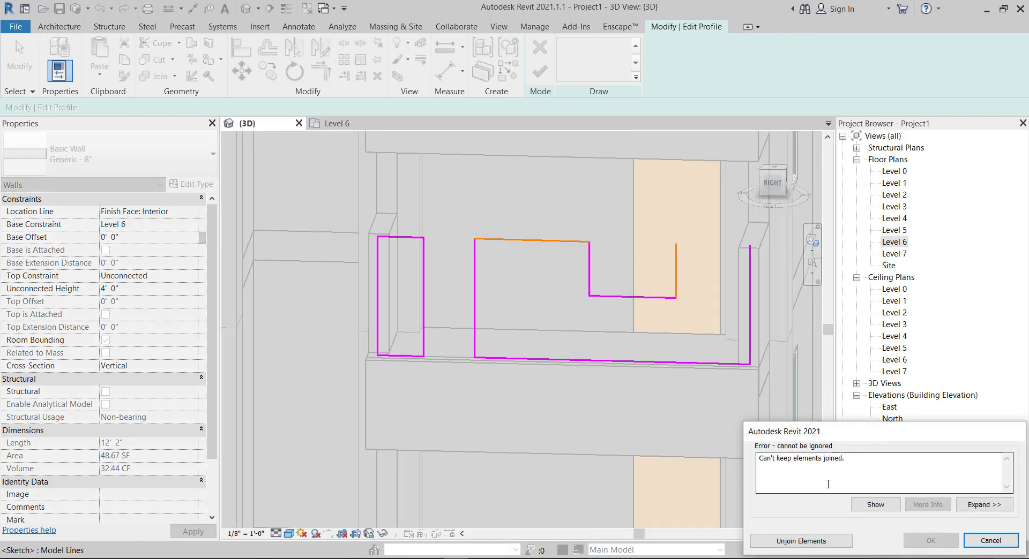
{"action": "left_click", "coordinate": [799, 542]}
{"action": "scroll", "coordinate": [745, 276], "scroll_direction": "up", "scroll_amount": 1}
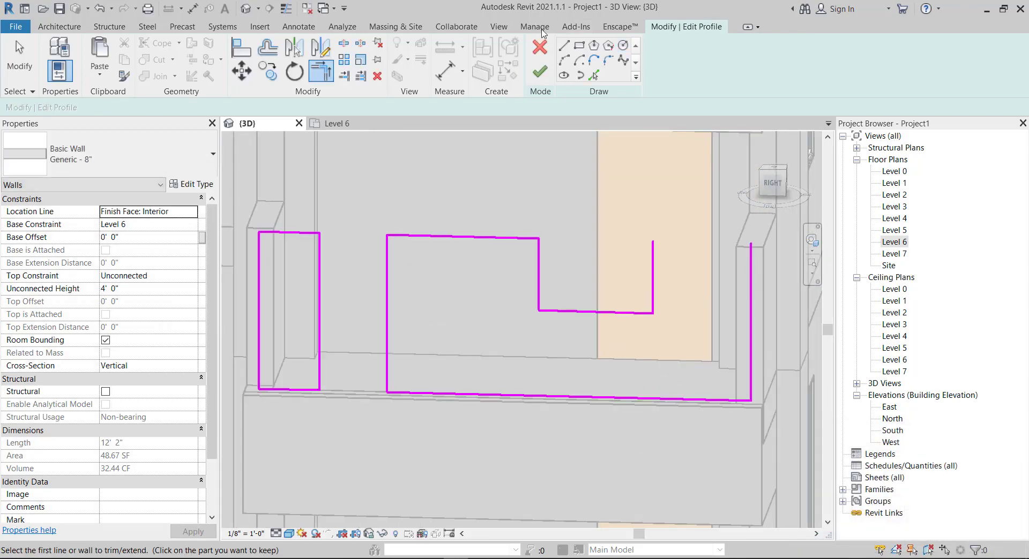
Draw the missing top-right profile line and finish the profile edit
{"action": "left_click", "coordinate": [564, 46]}
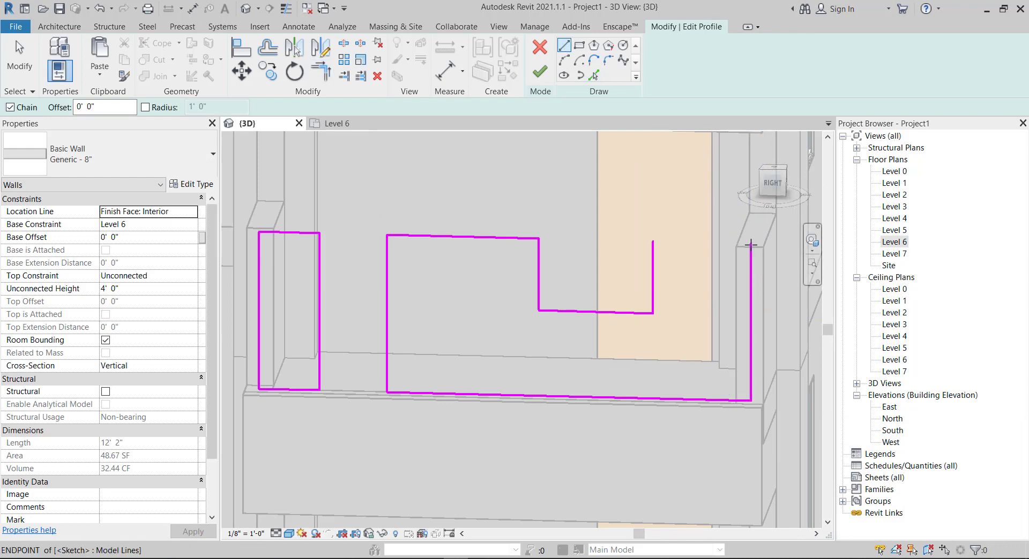
{"action": "left_click", "coordinate": [751, 244]}
{"action": "left_click", "coordinate": [653, 242]}
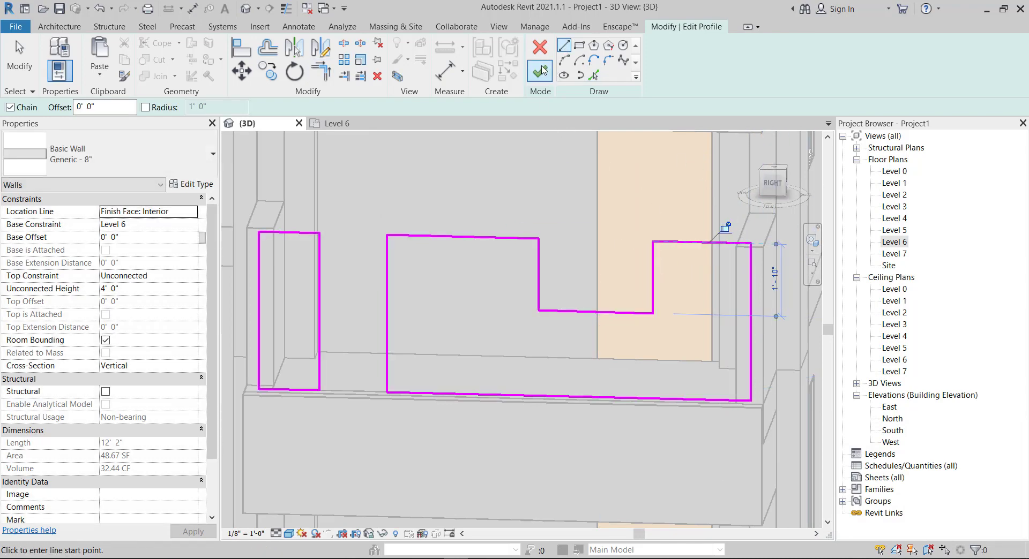
{"action": "left_click", "coordinate": [540, 70]}
{"action": "scroll", "coordinate": [560, 236], "scroll_direction": "down", "scroll_amount": 2}
Exit edit mode, then orbit and zoom to centre the notched Level 6 balcony wall
{"action": "key", "text": "Escape"}
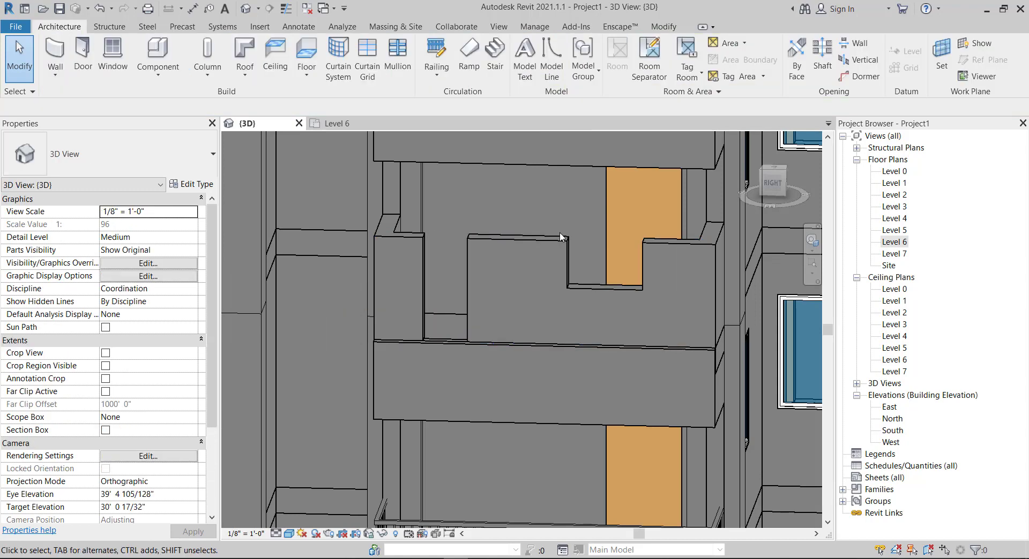
{"action": "scroll", "coordinate": [518, 318], "scroll_direction": "down", "scroll_amount": 3}
{"action": "middle_click_drag", "start_coordinate": [518, 318], "coordinate": [475, 276], "text": "shift"}
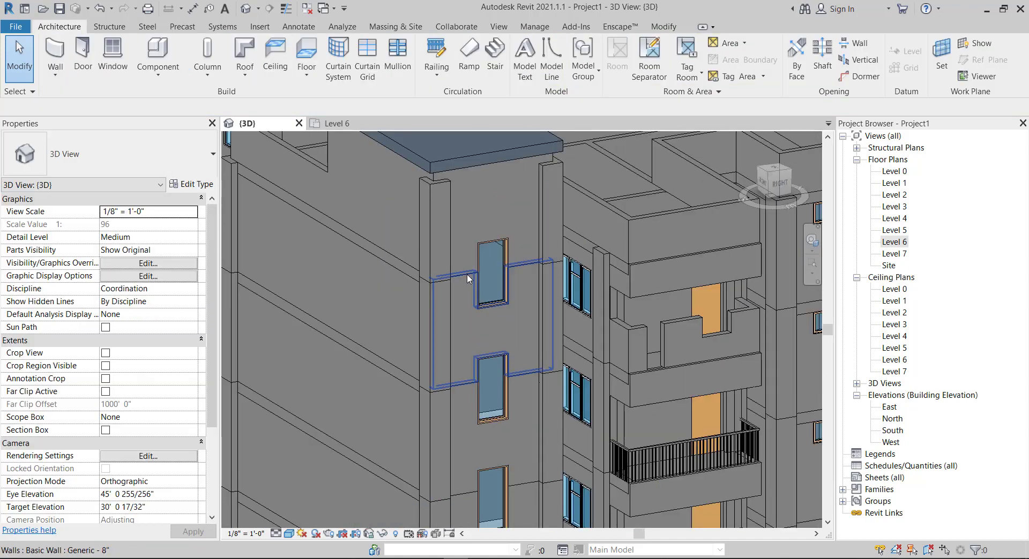
{"action": "scroll", "coordinate": [697, 332], "scroll_direction": "up", "scroll_amount": 3}
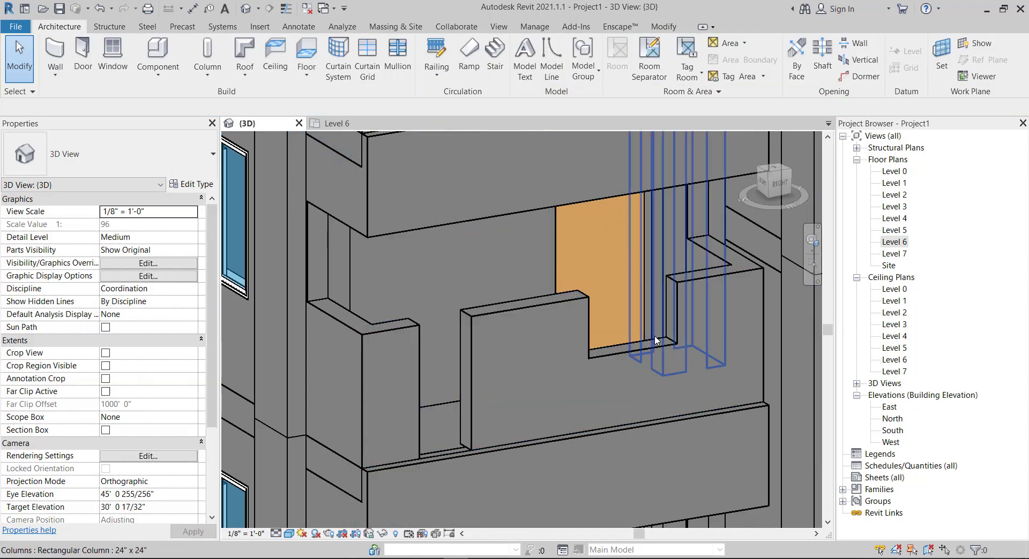
{"action": "middle_click_drag", "start_coordinate": [686, 234], "coordinate": [616, 346]}
{"action": "scroll", "coordinate": [614, 343], "scroll_direction": "up", "scroll_amount": 2}
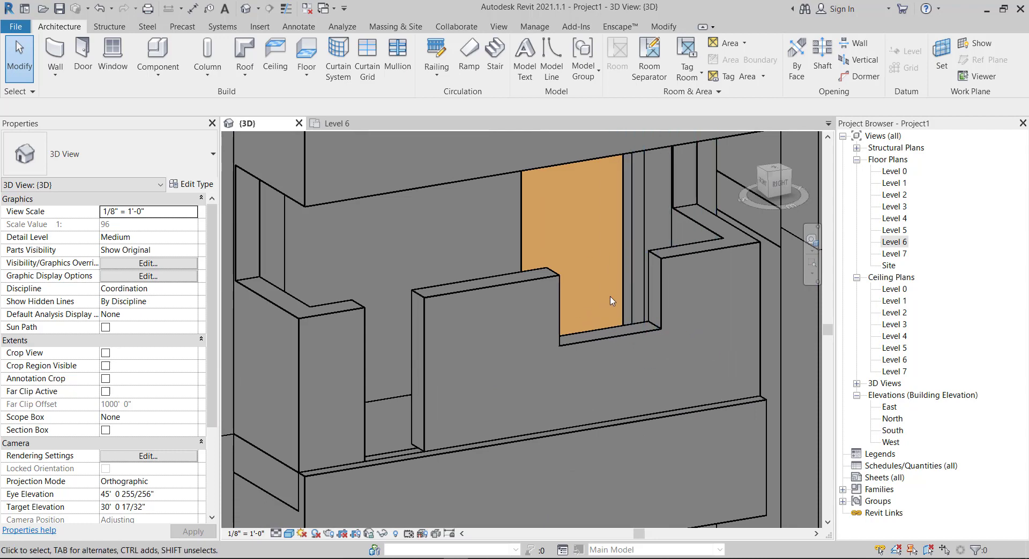
{"action": "scroll", "coordinate": [612, 301], "scroll_direction": "down", "scroll_amount": 3}
{"action": "scroll", "coordinate": [532, 322], "scroll_direction": "up", "scroll_amount": 2}
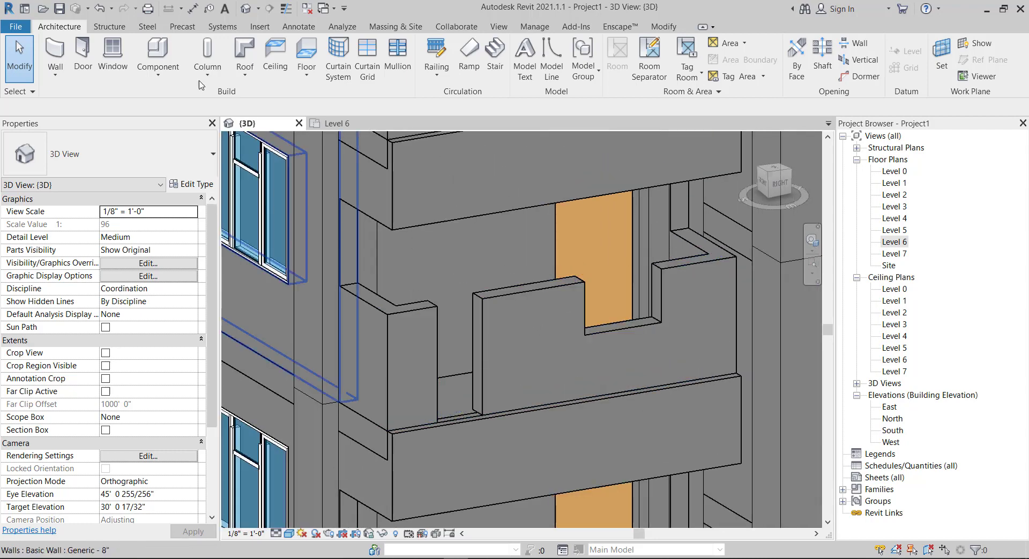
{"action": "left_click", "coordinate": [157, 71]}
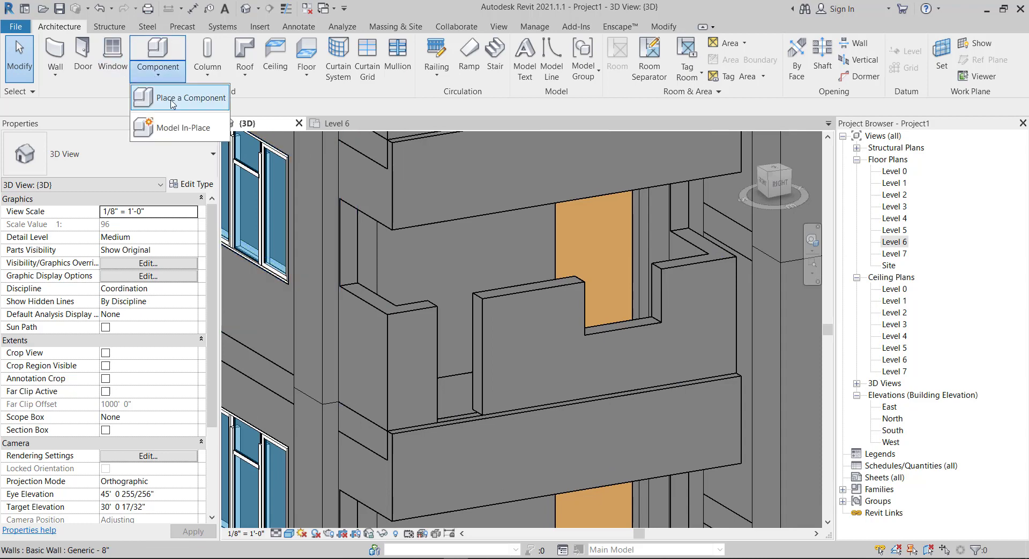
Create a Model In-Place family in the Generic Models category, keeping the default name
{"action": "left_click", "coordinate": [179, 131]}
{"action": "scroll", "coordinate": [505, 212], "scroll_direction": "down", "scroll_amount": 2}
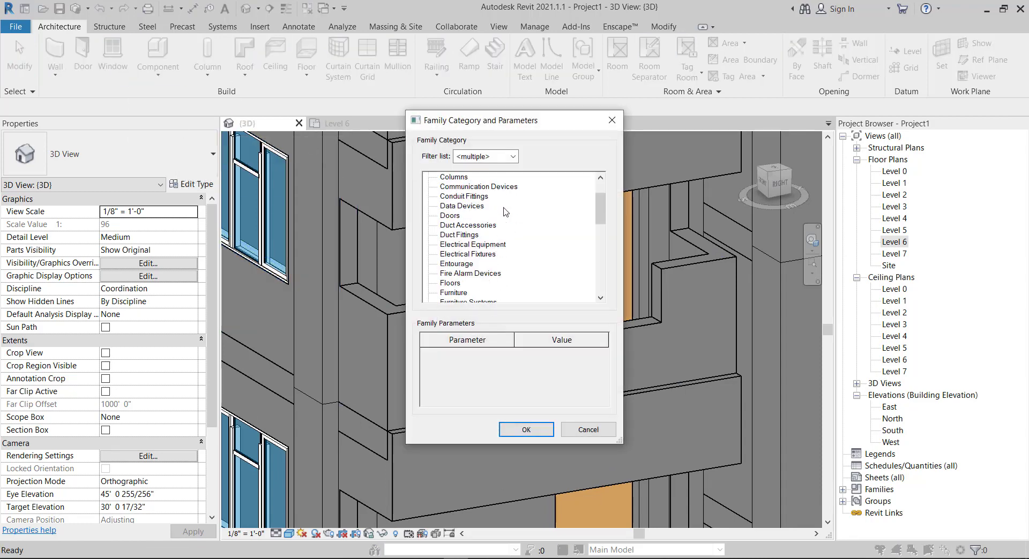
{"action": "scroll", "coordinate": [501, 213], "scroll_direction": "down", "scroll_amount": 1}
{"action": "scroll", "coordinate": [480, 247], "scroll_direction": "down", "scroll_amount": 1}
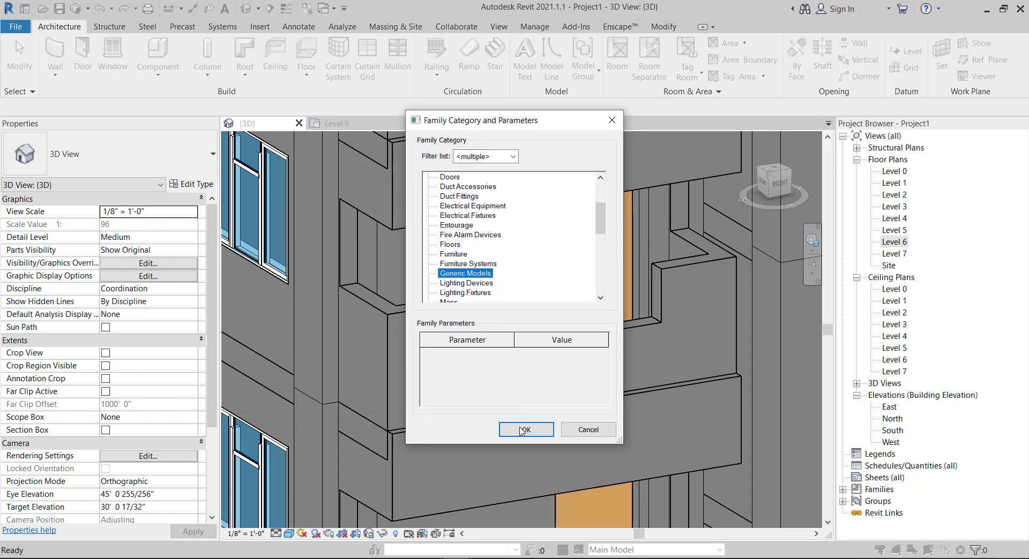
{"action": "left_click", "coordinate": [522, 431]}
{"action": "left_click", "coordinate": [504, 306]}
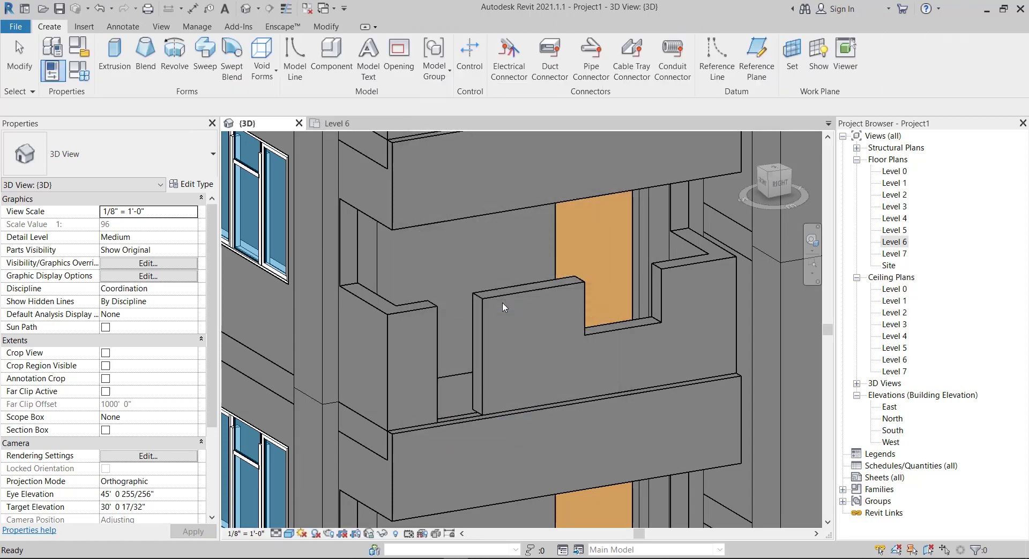
{"action": "mouse_move", "coordinate": [778, 185]}
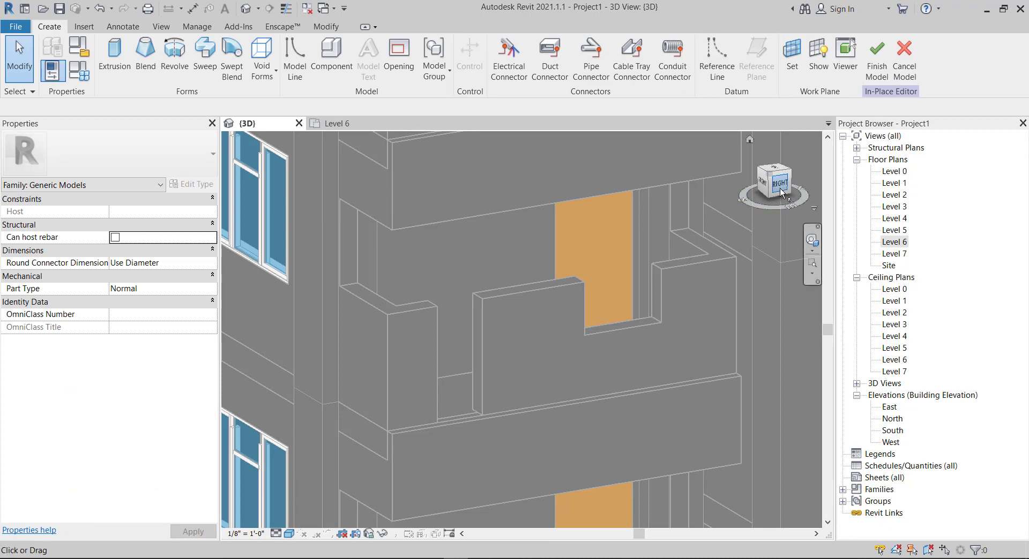
From the right-side view, start an extrusion whose work plane is the balcony wall face
{"action": "left_click", "coordinate": [781, 193]}
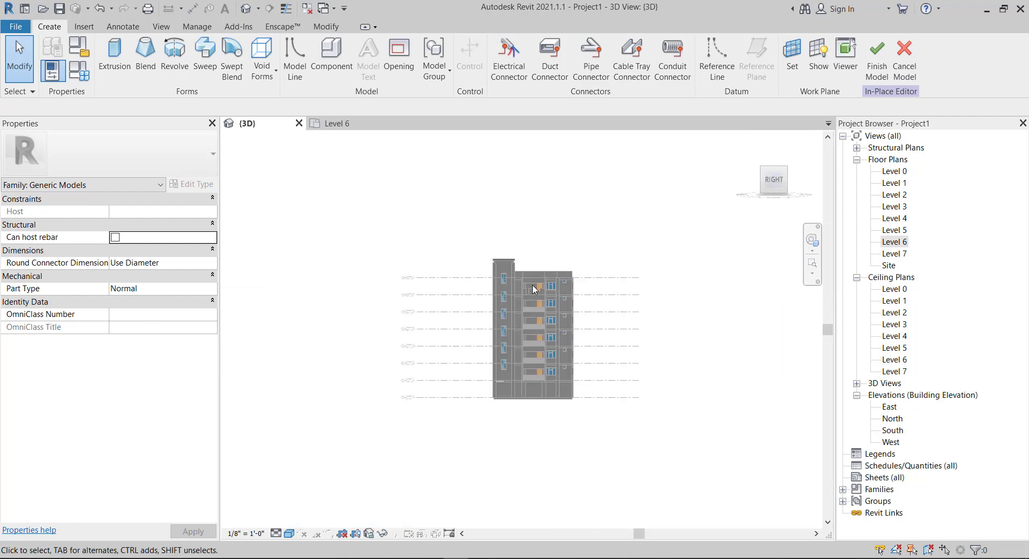
{"action": "scroll", "coordinate": [533, 285], "scroll_direction": "up", "scroll_amount": 3}
{"action": "scroll", "coordinate": [528, 311], "scroll_direction": "up", "scroll_amount": 2}
{"action": "scroll", "coordinate": [515, 319], "scroll_direction": "up", "scroll_amount": 2}
{"action": "scroll", "coordinate": [593, 296], "scroll_direction": "up", "scroll_amount": 2}
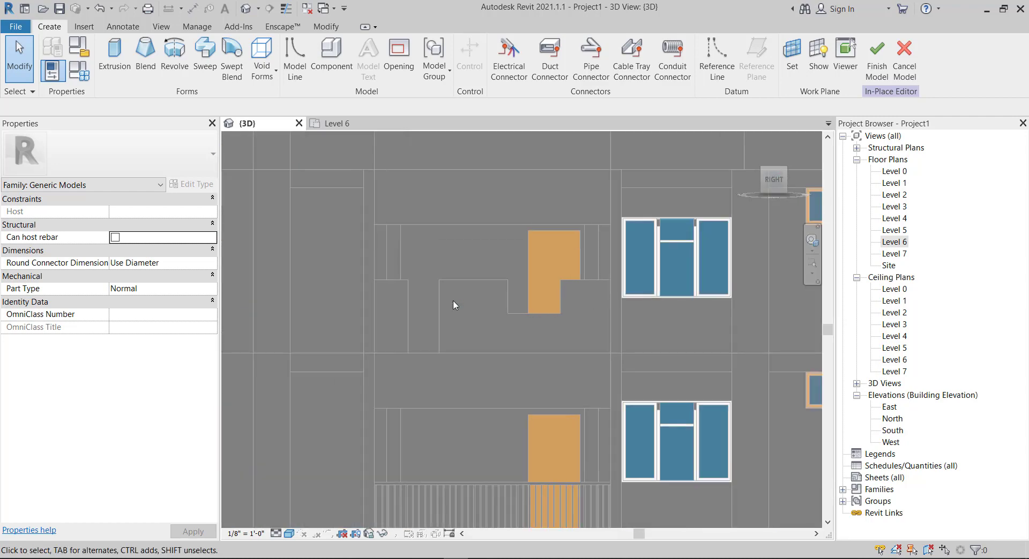
{"action": "scroll", "coordinate": [553, 267], "scroll_direction": "up", "scroll_amount": 2}
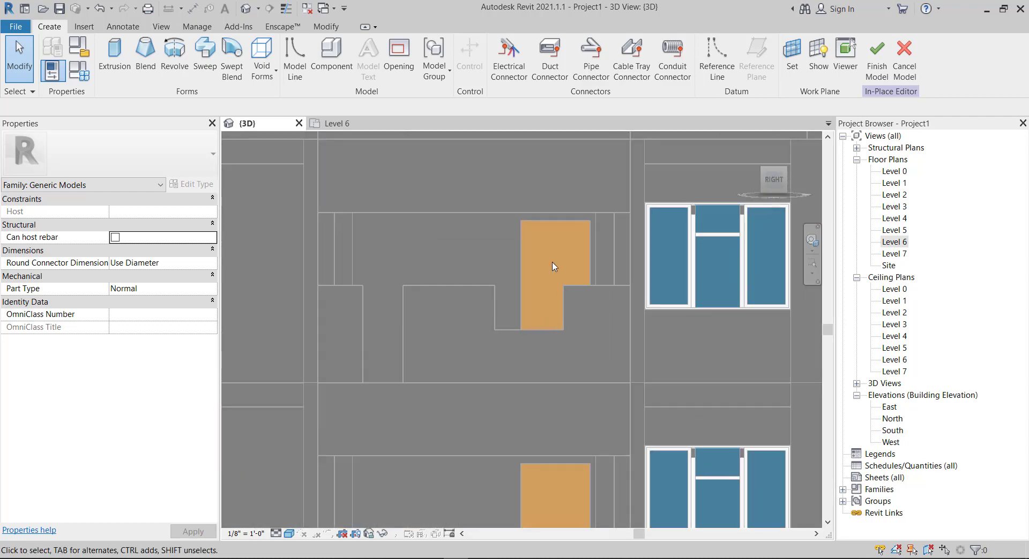
{"action": "left_click", "coordinate": [114, 53]}
{"action": "left_click", "coordinate": [583, 51]}
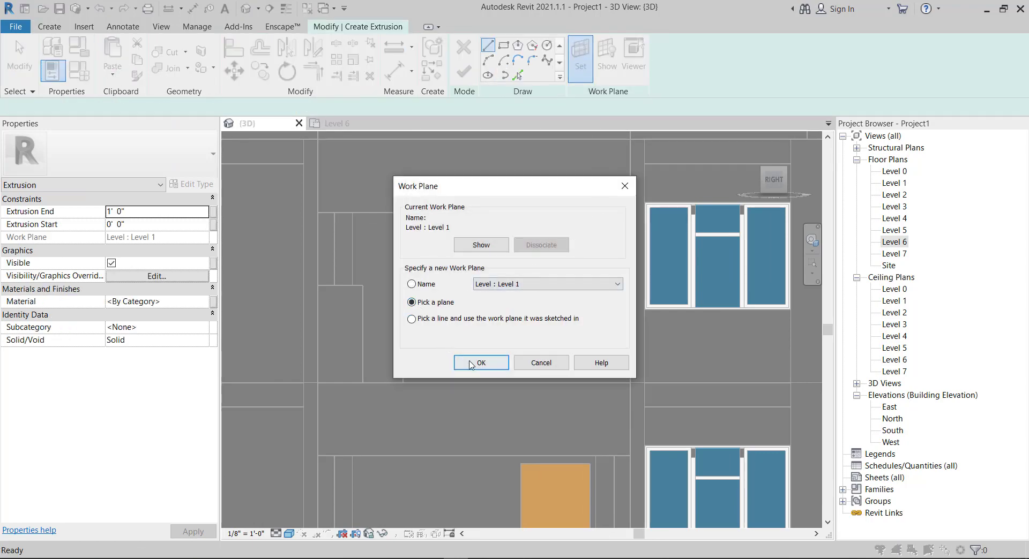
{"action": "left_click", "coordinate": [470, 364]}
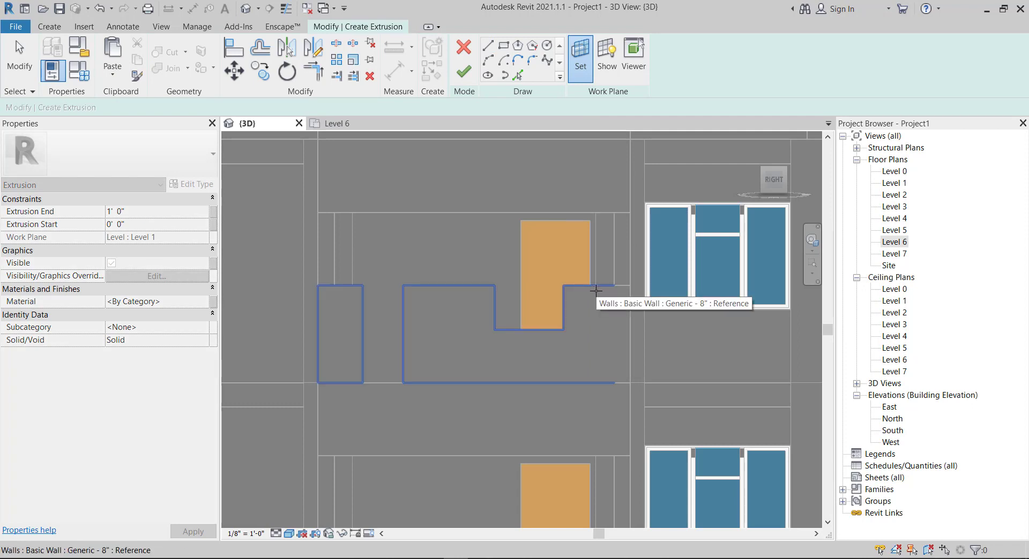
{"action": "left_click", "coordinate": [596, 291]}
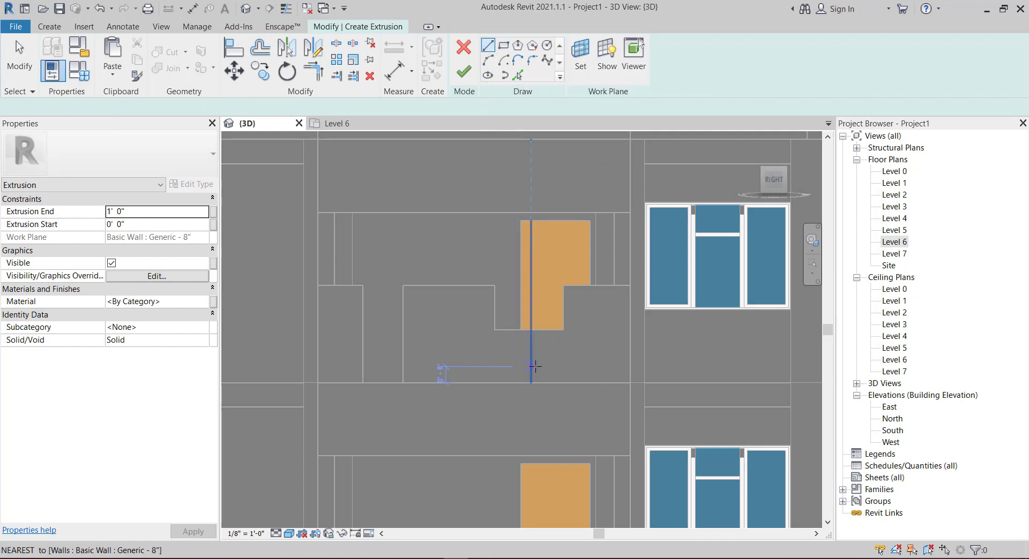
Sketch the notch's inner left, bottom and right edges as a U
{"action": "scroll", "coordinate": [485, 278], "scroll_direction": "up", "scroll_amount": 3}
{"action": "left_click", "coordinate": [454, 202]}
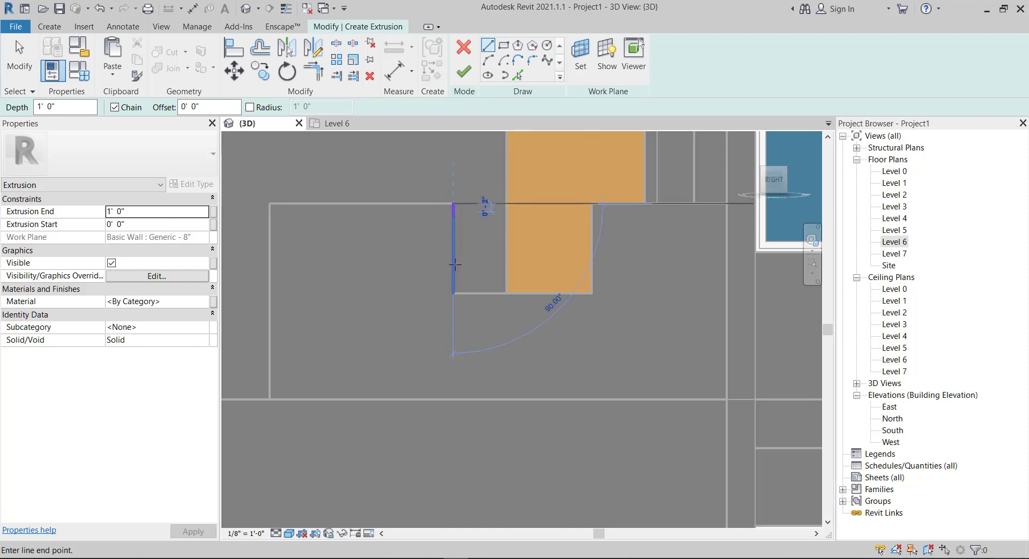
{"action": "left_click", "coordinate": [532, 293]}
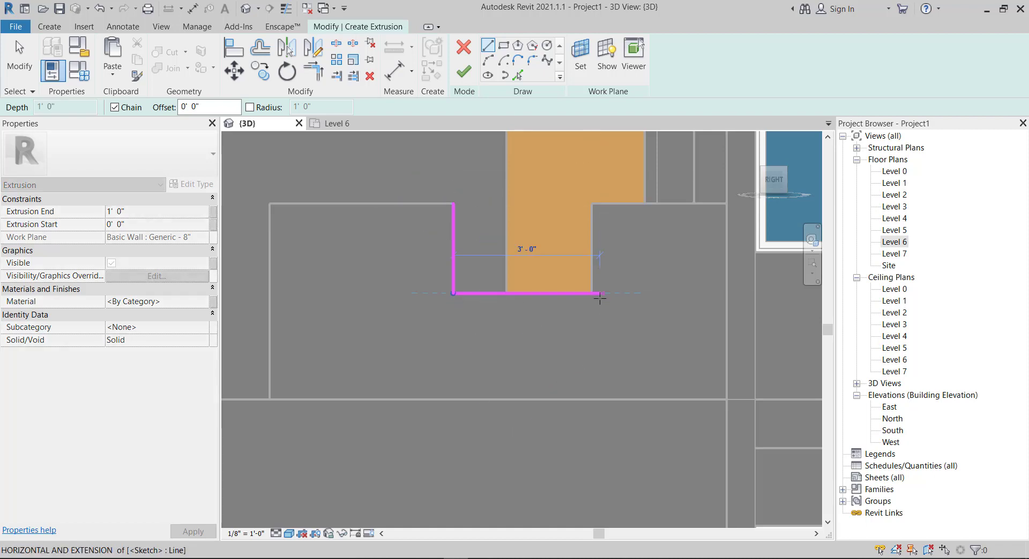
{"action": "left_click", "coordinate": [594, 295]}
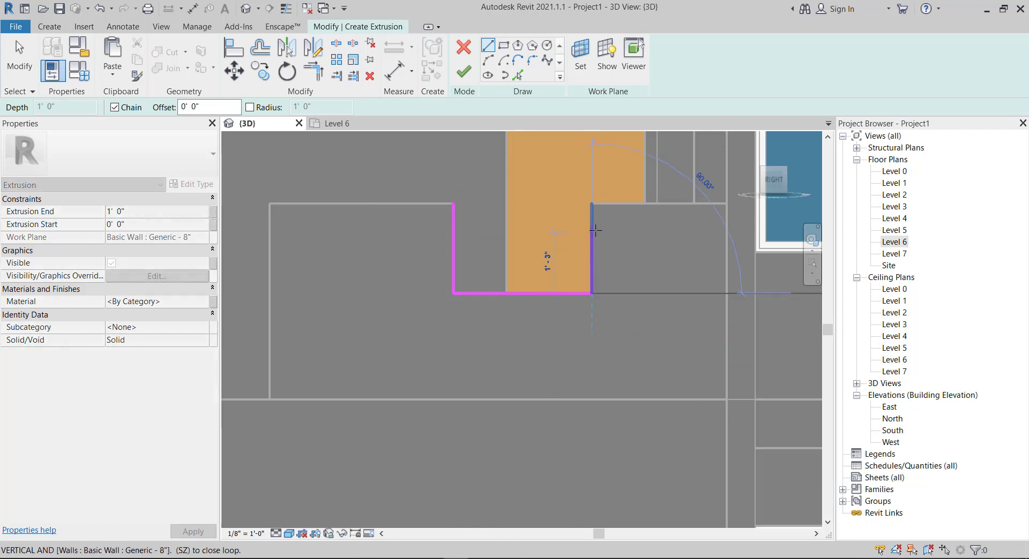
{"action": "left_click", "coordinate": [593, 205]}
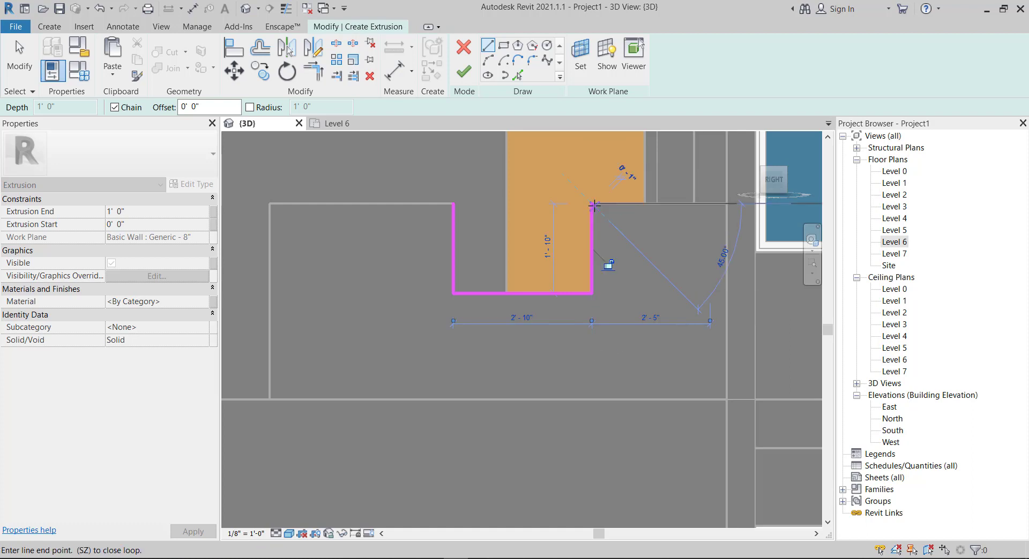
{"action": "key", "text": "Escape"}
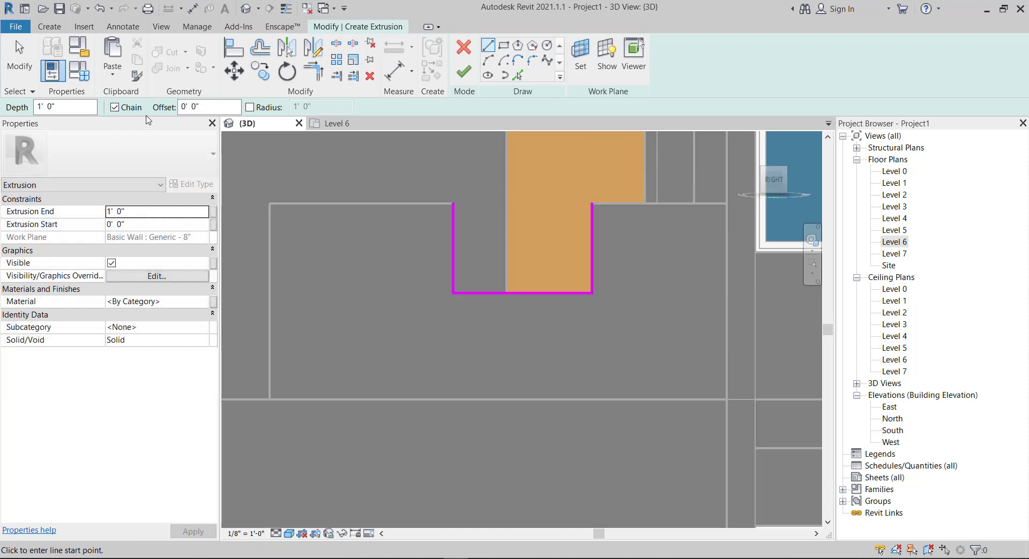
Change the offset value and draw an offset line down the notch's left edge
{"action": "left_click", "coordinate": [199, 107]}
{"action": "type", "text": "1"}
{"action": "left_click", "coordinate": [453, 203]}
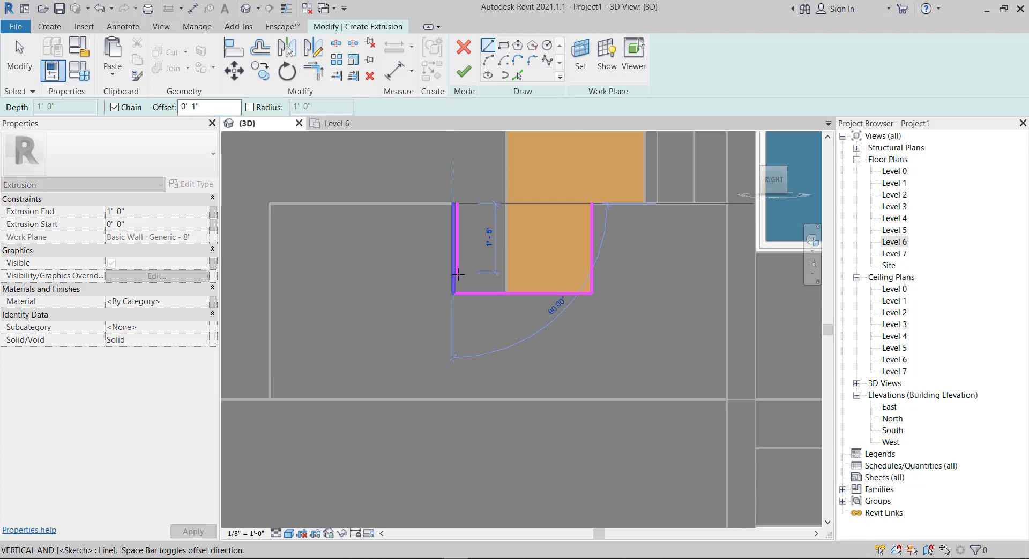
{"action": "scroll", "coordinate": [455, 286], "scroll_direction": "up", "scroll_amount": 3}
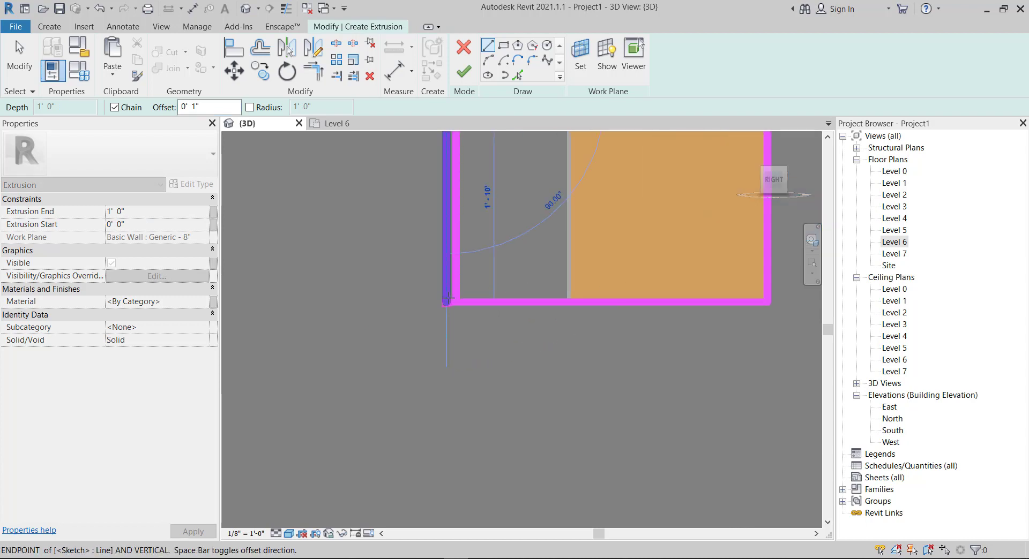
{"action": "key", "text": "space"}
{"action": "left_click", "coordinate": [448, 302]}
{"action": "type", "text": "2"}
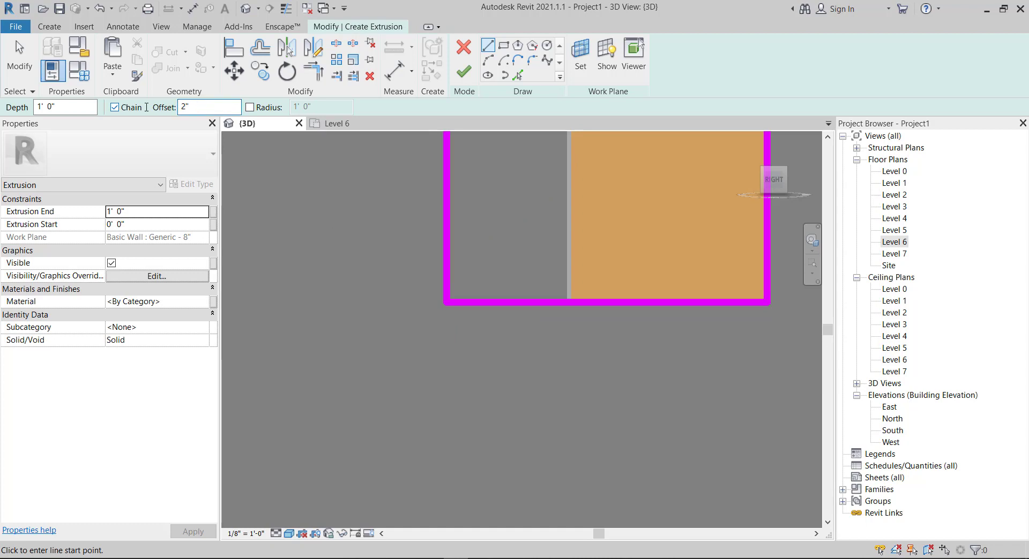
Draw the outer U lines, outward-offset, from top-left down, across and up to top-right
{"action": "scroll", "coordinate": [323, 225], "scroll_direction": "down", "scroll_amount": 3}
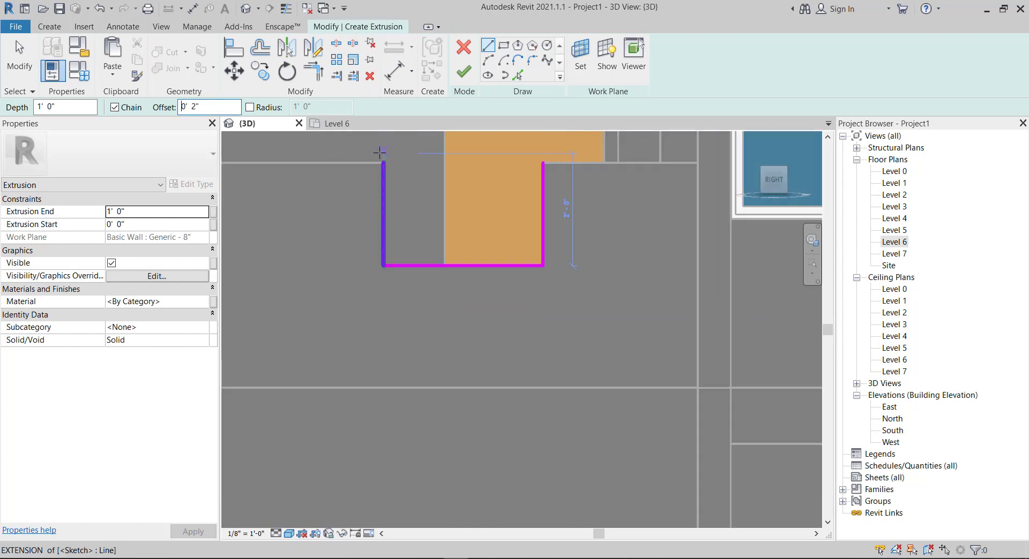
{"action": "scroll", "coordinate": [380, 164], "scroll_direction": "up", "scroll_amount": 2}
{"action": "left_click", "coordinate": [387, 169]}
{"action": "key", "text": "space"}
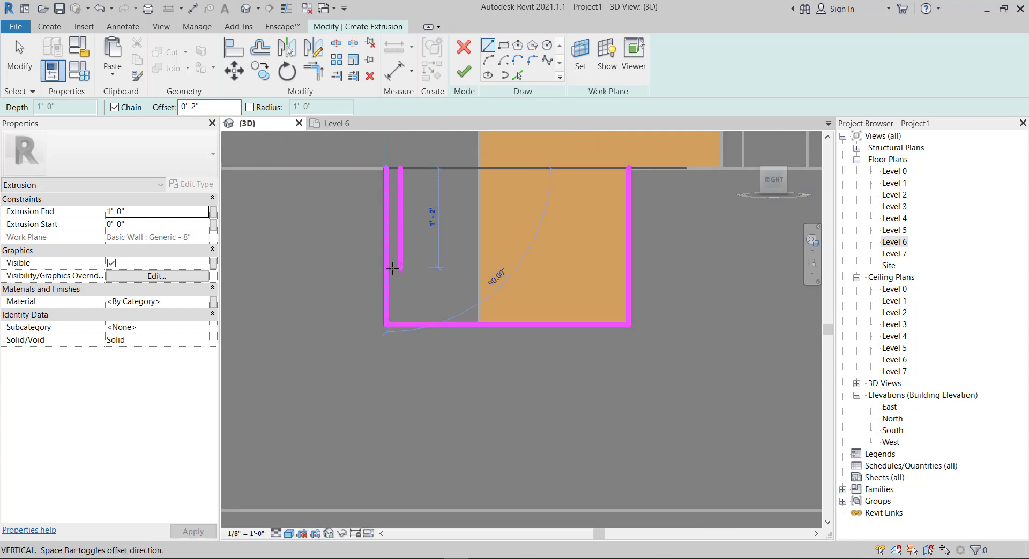
{"action": "left_click", "coordinate": [388, 328]}
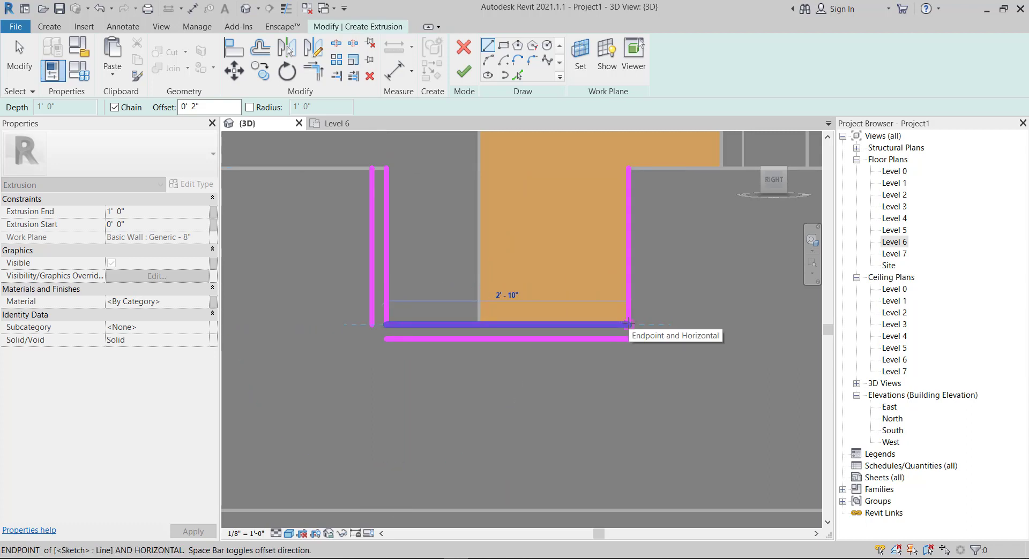
{"action": "scroll", "coordinate": [629, 324], "scroll_direction": "up", "scroll_amount": 3}
{"action": "left_click", "coordinate": [629, 330]}
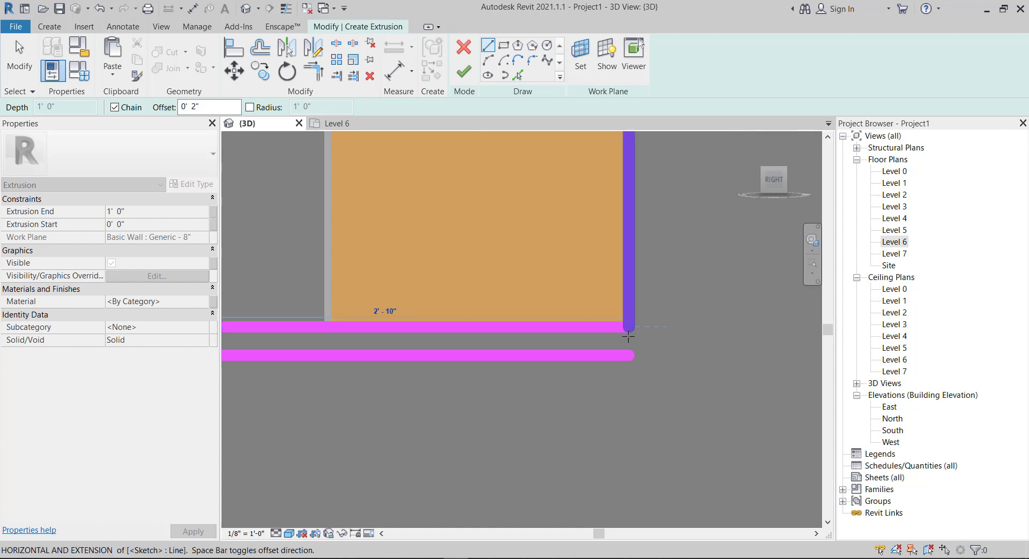
{"action": "scroll", "coordinate": [643, 322], "scroll_direction": "down", "scroll_amount": 3}
{"action": "scroll", "coordinate": [657, 311], "scroll_direction": "down", "scroll_amount": 2}
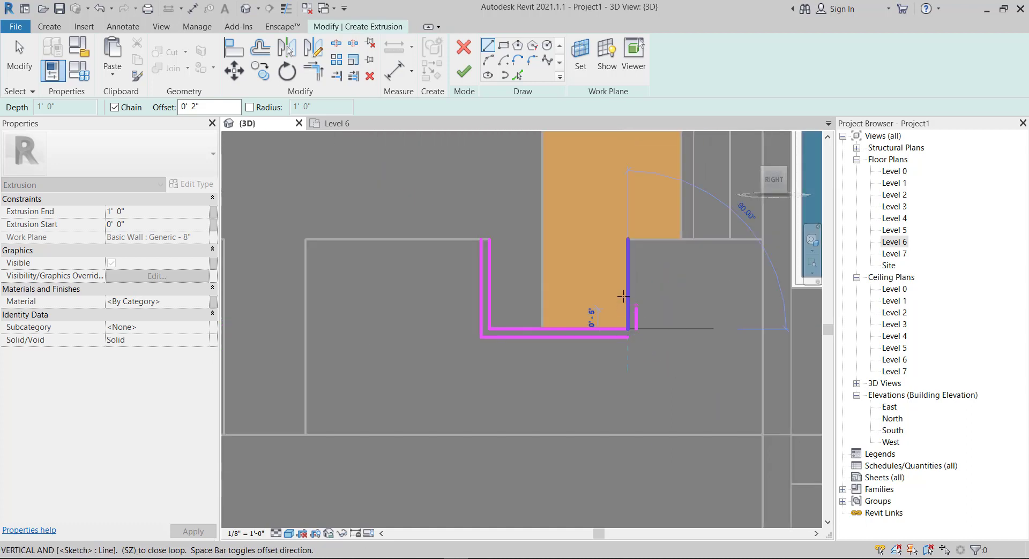
{"action": "scroll", "coordinate": [634, 267], "scroll_direction": "up", "scroll_amount": 2}
{"action": "scroll", "coordinate": [631, 217], "scroll_direction": "up", "scroll_amount": 1}
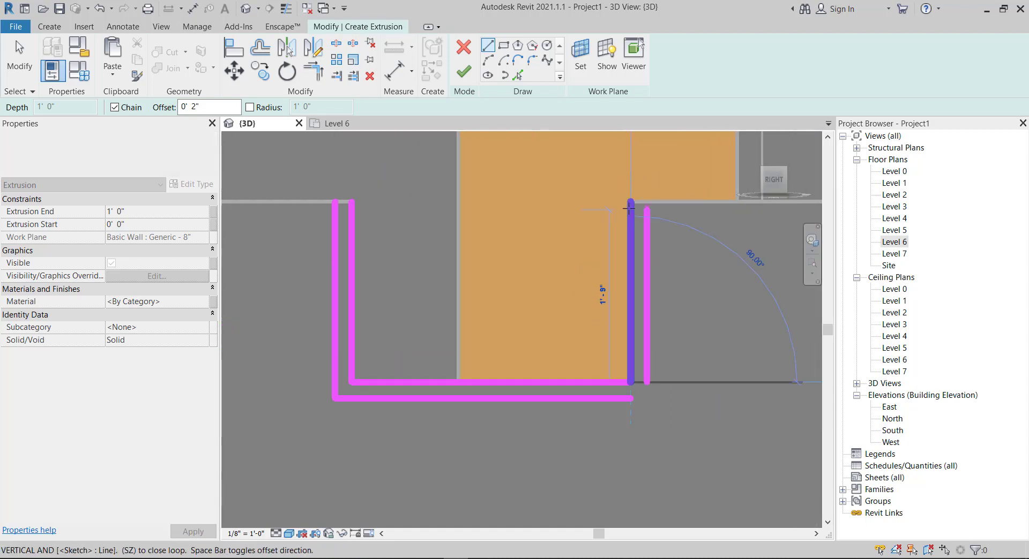
{"action": "left_click", "coordinate": [629, 204]}
{"action": "key", "text": "Escape"}
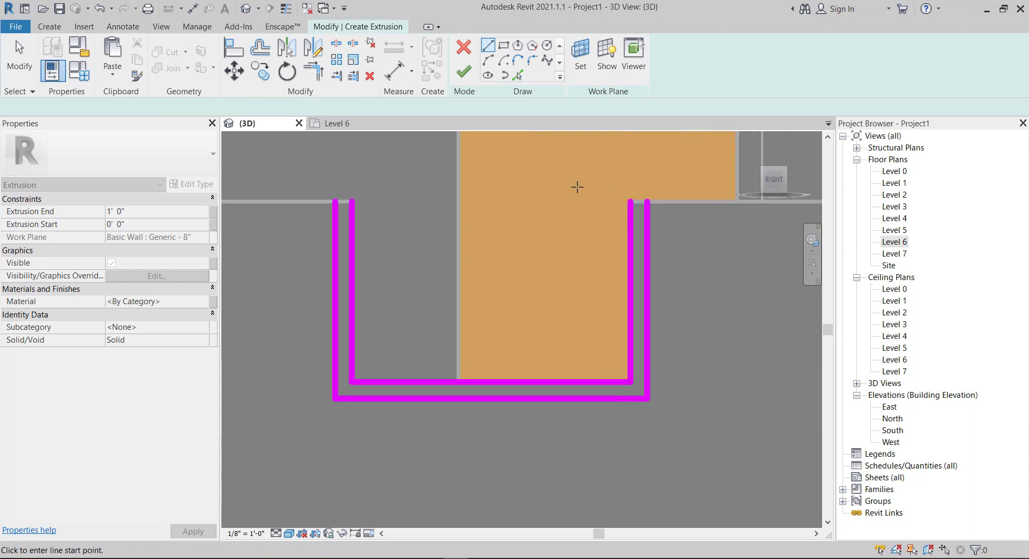
{"action": "key", "text": "Escape"}
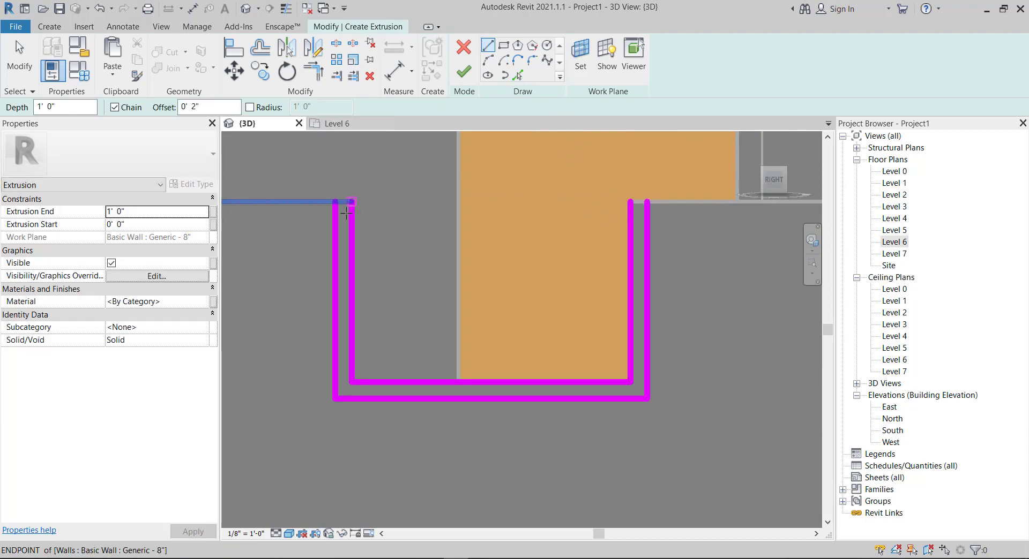
Change the offset and join the vertical tops with connector lines, closing the U loop
{"action": "scroll", "coordinate": [346, 214], "scroll_direction": "up", "scroll_amount": 3}
{"action": "left_click_drag", "start_coordinate": [211, 108], "coordinate": [160, 114]}
{"action": "type", "text": "0"}
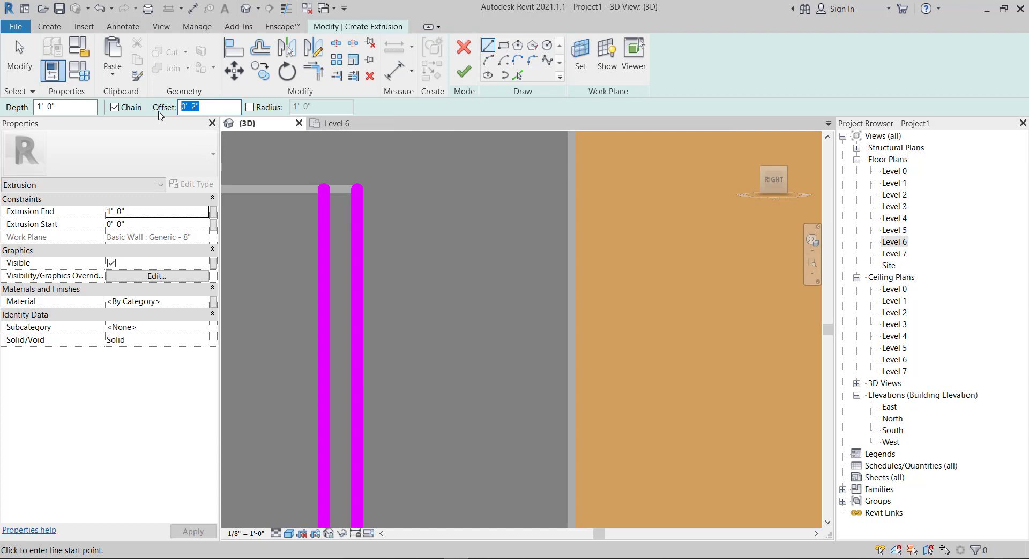
{"action": "left_click", "coordinate": [324, 189]}
{"action": "left_click", "coordinate": [357, 190]}
{"action": "key", "text": "Escape"}
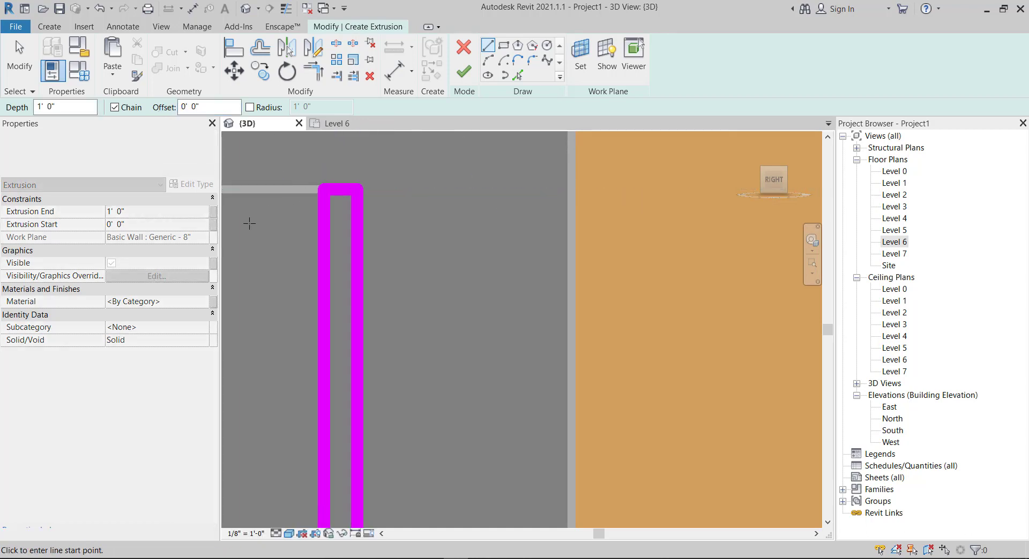
{"action": "scroll", "coordinate": [246, 223], "scroll_direction": "down", "scroll_amount": 3}
{"action": "scroll", "coordinate": [650, 211], "scroll_direction": "up", "scroll_amount": 2}
{"action": "scroll", "coordinate": [498, 202], "scroll_direction": "up", "scroll_amount": 1}
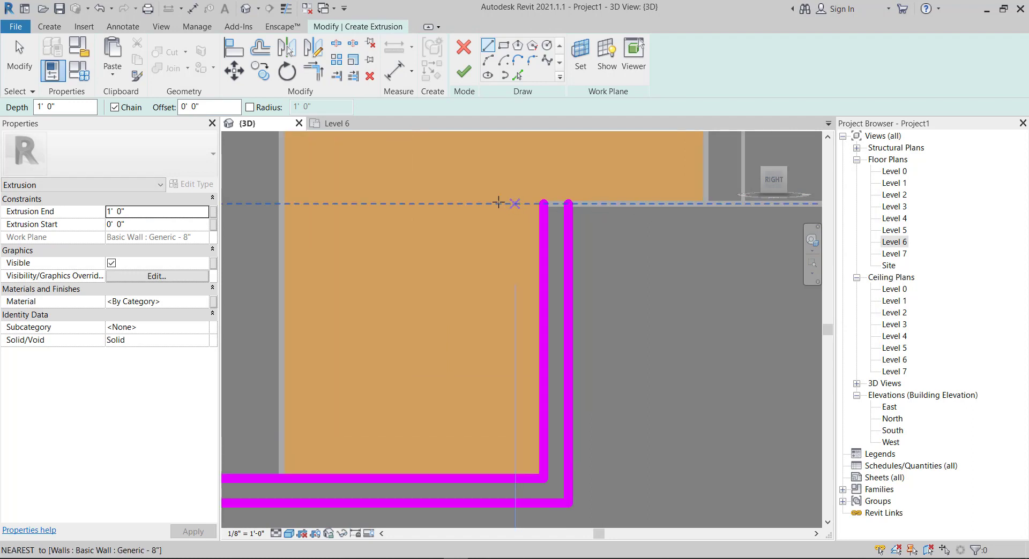
{"action": "left_click", "coordinate": [541, 203]}
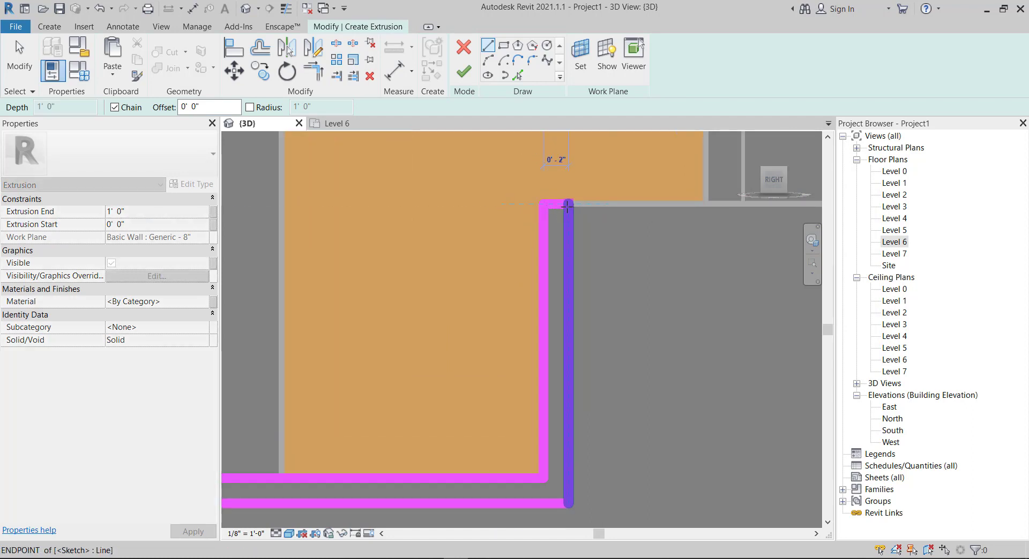
{"action": "left_click", "coordinate": [567, 205]}
{"action": "scroll", "coordinate": [602, 212], "scroll_direction": "down", "scroll_amount": 3}
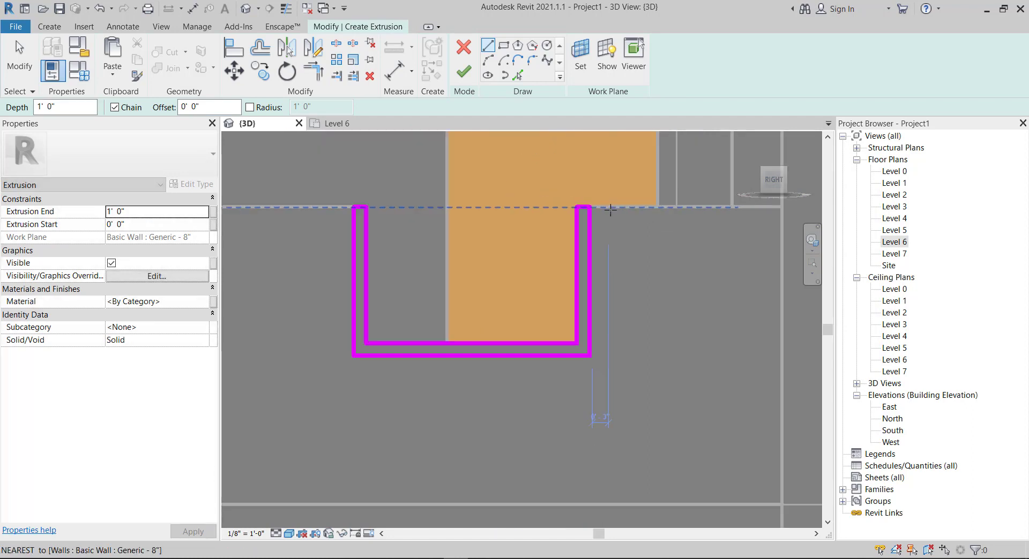
Finish the sketch into a solid U-shaped extrusion and orbit to inspect it
{"action": "left_click", "coordinate": [474, 80]}
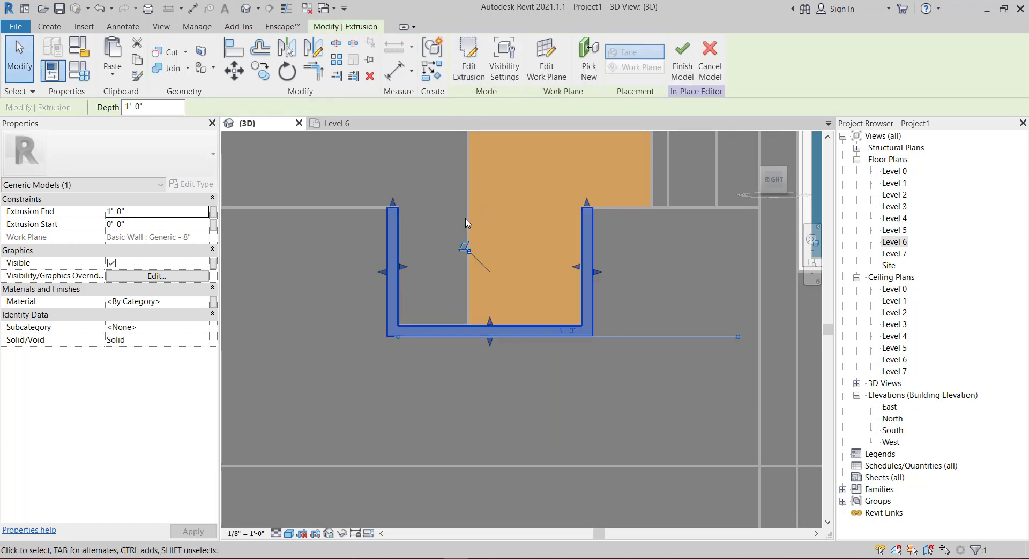
{"action": "mouse_move", "coordinate": [466, 224]}
{"action": "middle_mouse_down", "text": "shift"}
{"action": "mouse_move", "coordinate": [532, 265]}
{"action": "mouse_move", "coordinate": [523, 289]}
{"action": "middle_mouse_up", "text": "shift"}
{"action": "scroll", "coordinate": [521, 284], "scroll_direction": "up", "scroll_amount": 3}
{"action": "scroll", "coordinate": [521, 284], "scroll_direction": "down", "scroll_amount": 1}
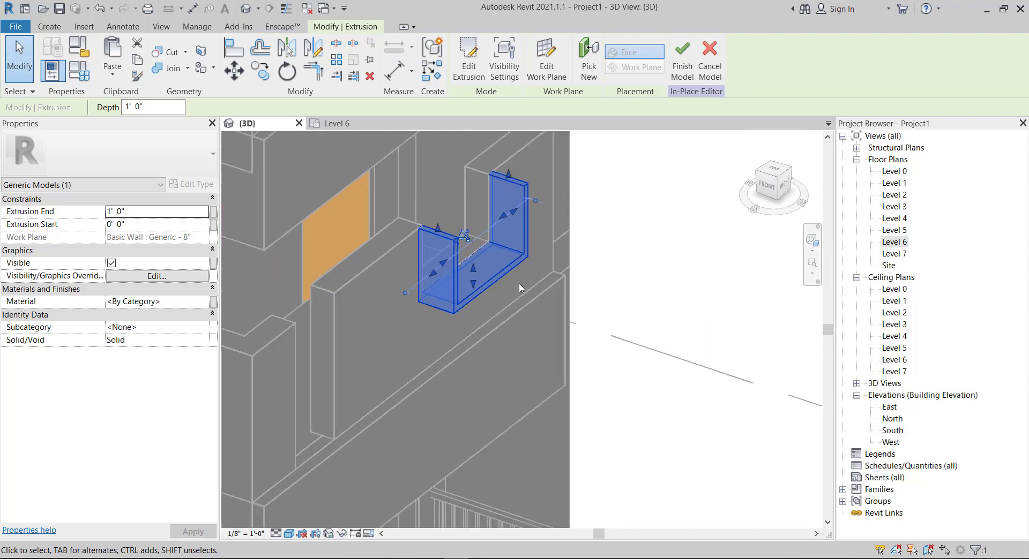
{"action": "mouse_move", "coordinate": [493, 228]}
{"action": "middle_mouse_down", "text": "shift"}
{"action": "mouse_move", "coordinate": [472, 264]}
{"action": "mouse_move", "coordinate": [485, 228]}
{"action": "middle_mouse_up", "text": "shift"}
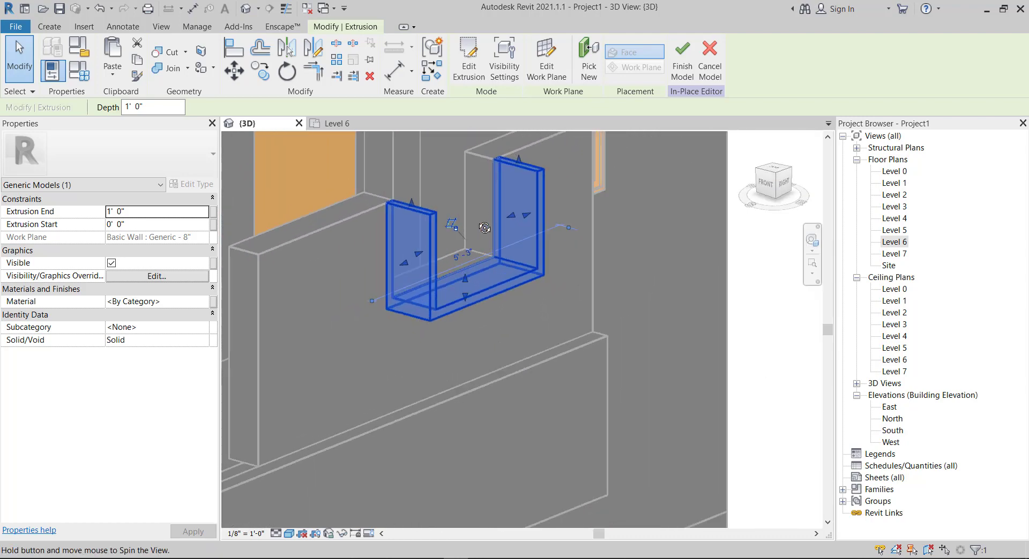
{"action": "middle_click_drag", "start_coordinate": [485, 228], "coordinate": [479, 313], "text": "shift"}
{"action": "left_click", "coordinate": [480, 354]}
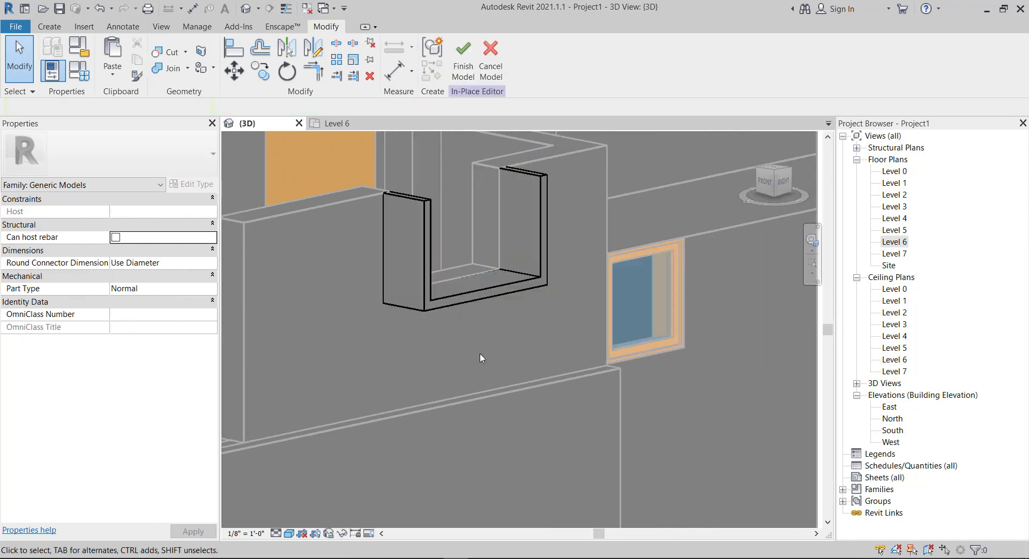
{"action": "middle_click_drag", "start_coordinate": [480, 354], "coordinate": [440, 289], "text": "shift"}
Drag the extrusion's face inward to thin it to about 0' 2 11/64" deep
{"action": "left_click", "coordinate": [433, 250]}
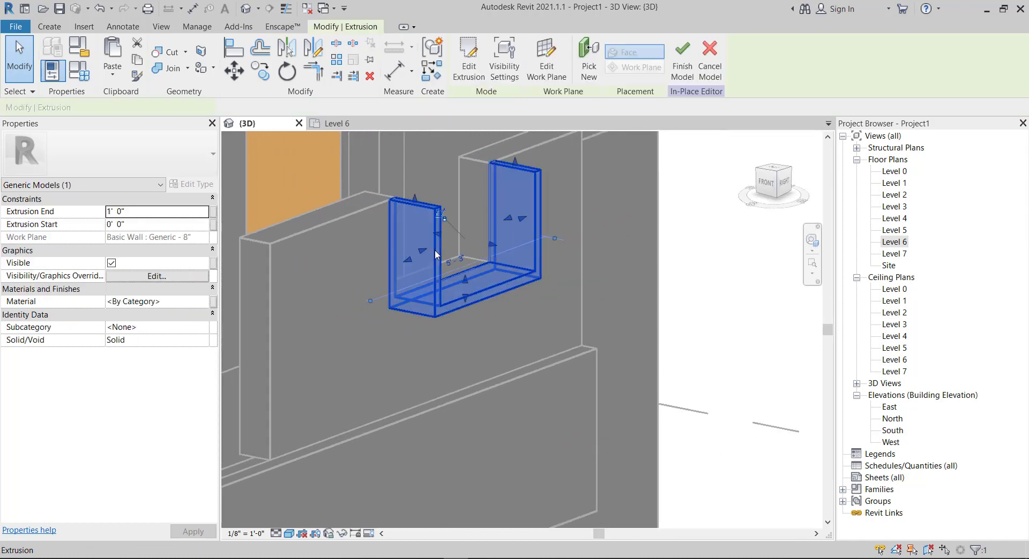
{"action": "middle_click_drag", "start_coordinate": [517, 299], "coordinate": [506, 262], "text": "shift"}
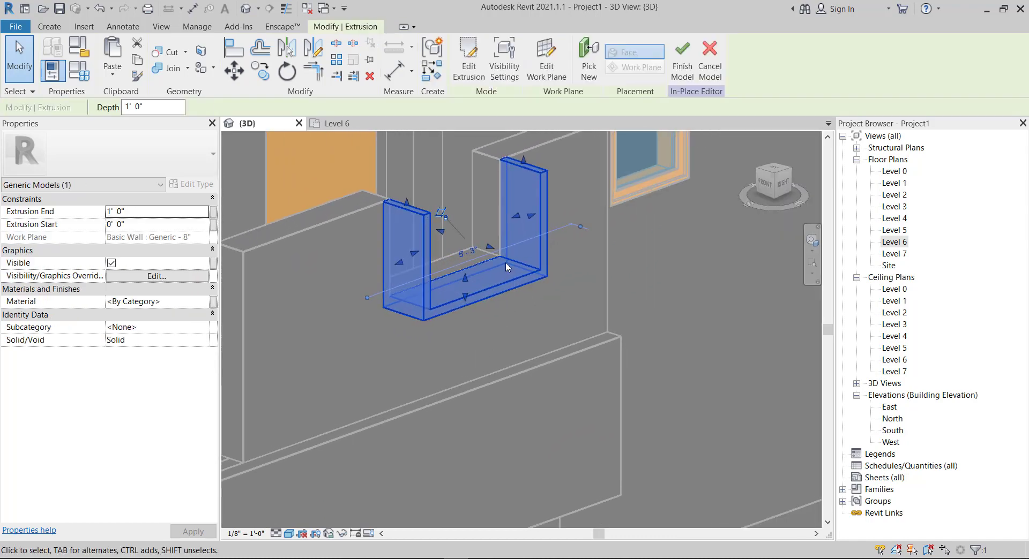
{"action": "left_click_drag", "start_coordinate": [490, 247], "coordinate": [454, 240]}
{"action": "left_click", "coordinate": [459, 334]}
{"action": "mouse_move", "coordinate": [459, 334]}
{"action": "middle_mouse_down", "text": "shift"}
{"action": "mouse_move", "coordinate": [435, 353]}
{"action": "mouse_move", "coordinate": [465, 384]}
{"action": "mouse_move", "coordinate": [425, 419]}
{"action": "mouse_move", "coordinate": [401, 326]}
{"action": "middle_mouse_up", "text": "shift"}
{"action": "scroll", "coordinate": [418, 195], "scroll_direction": "up", "scroll_amount": 3}
{"action": "scroll", "coordinate": [413, 220], "scroll_direction": "down", "scroll_amount": 2}
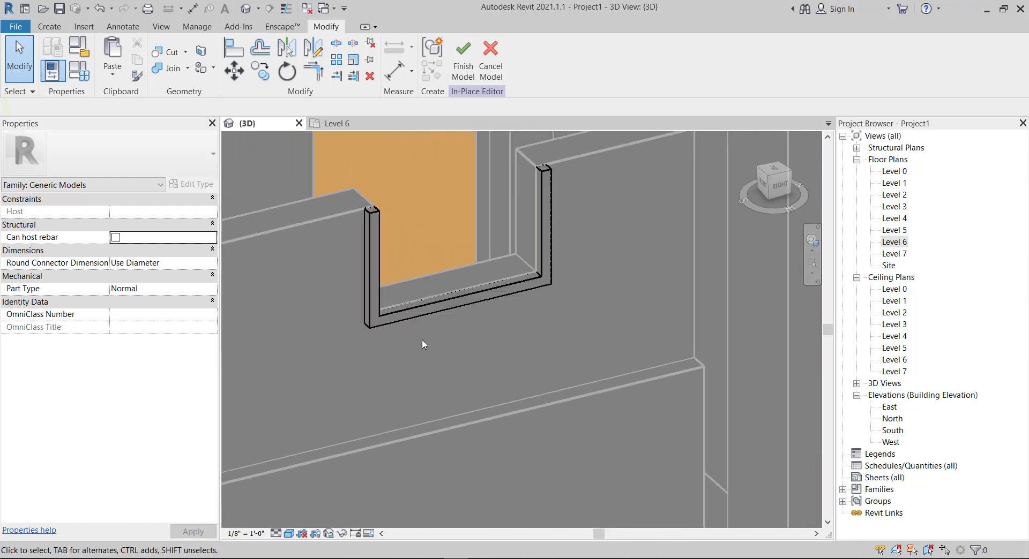
{"action": "left_click", "coordinate": [432, 314]}
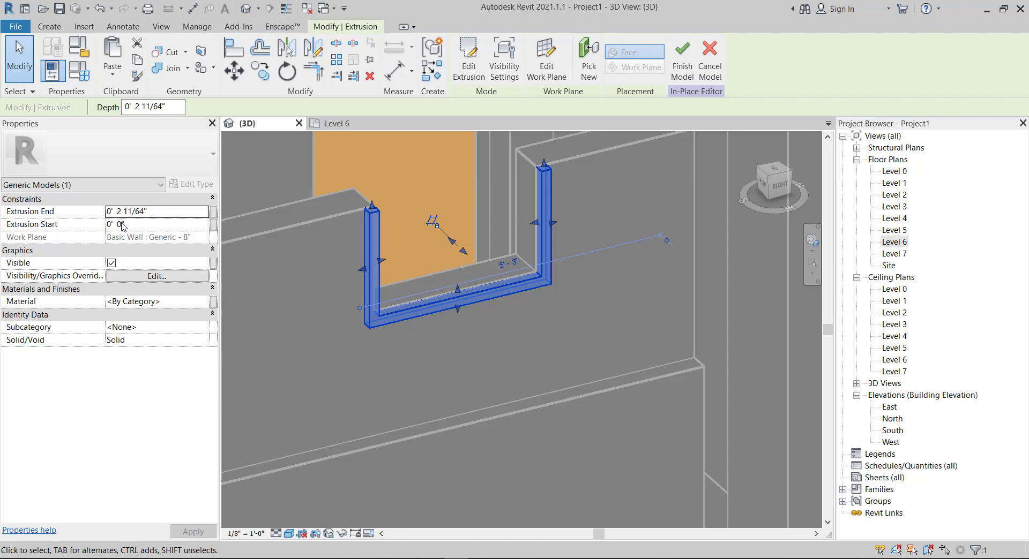
Enter 0' 2" as the U-shaped extrusion's Extrusion End in Properties
{"action": "left_click", "coordinate": [161, 212]}
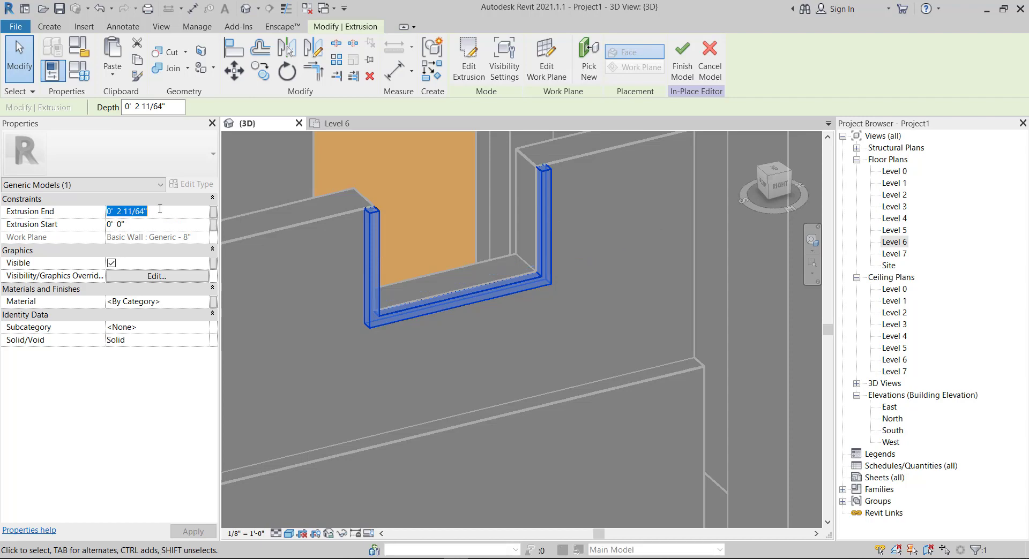
{"action": "left_click_drag", "start_coordinate": [148, 211], "coordinate": [114, 211]}
{"action": "key", "text": "BackSpace"}
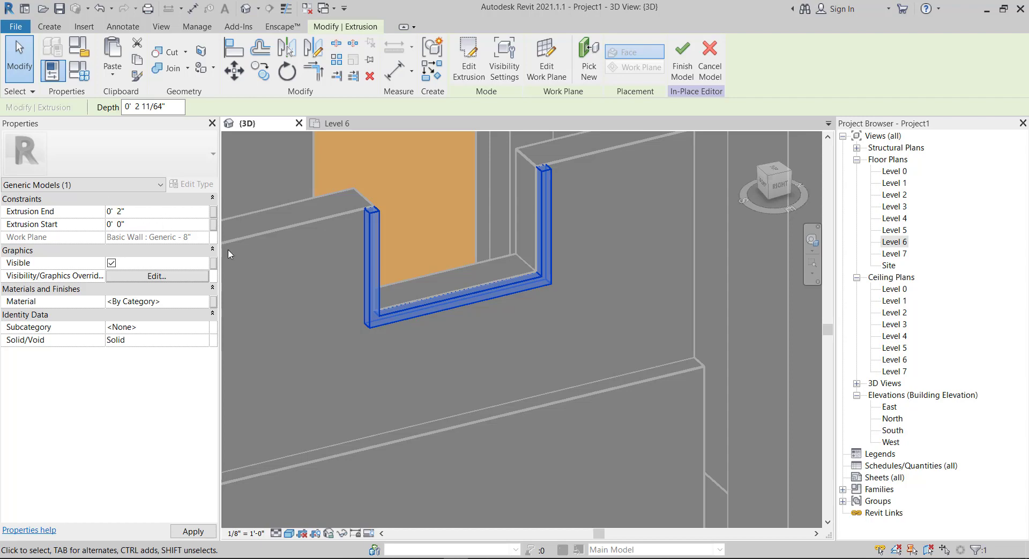
{"action": "left_click", "coordinate": [316, 280]}
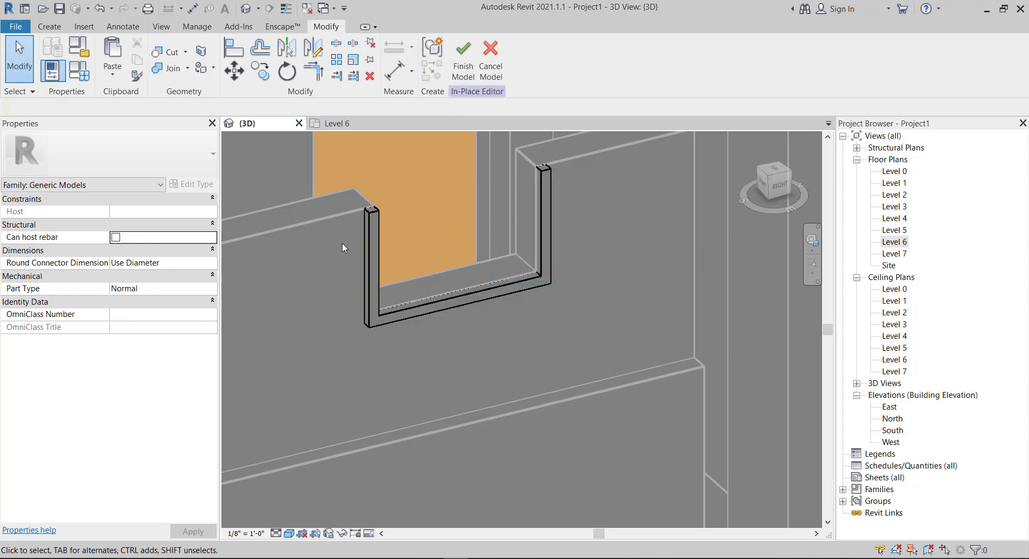
{"action": "middle_click_drag", "start_coordinate": [323, 263], "coordinate": [398, 262], "text": "shift"}
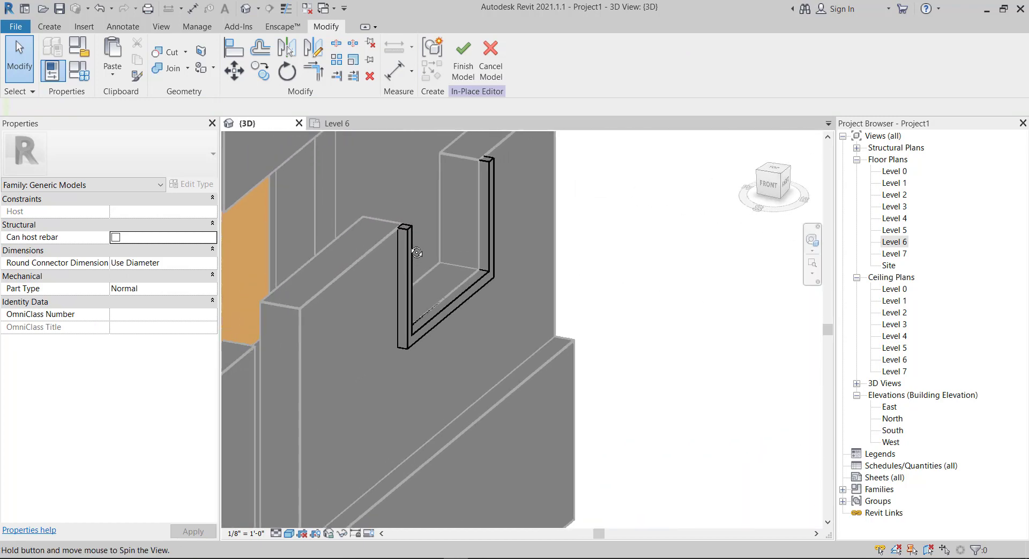
{"action": "scroll", "coordinate": [399, 262], "scroll_direction": "up", "scroll_amount": 3}
{"action": "scroll", "coordinate": [404, 269], "scroll_direction": "down", "scroll_amount": 2}
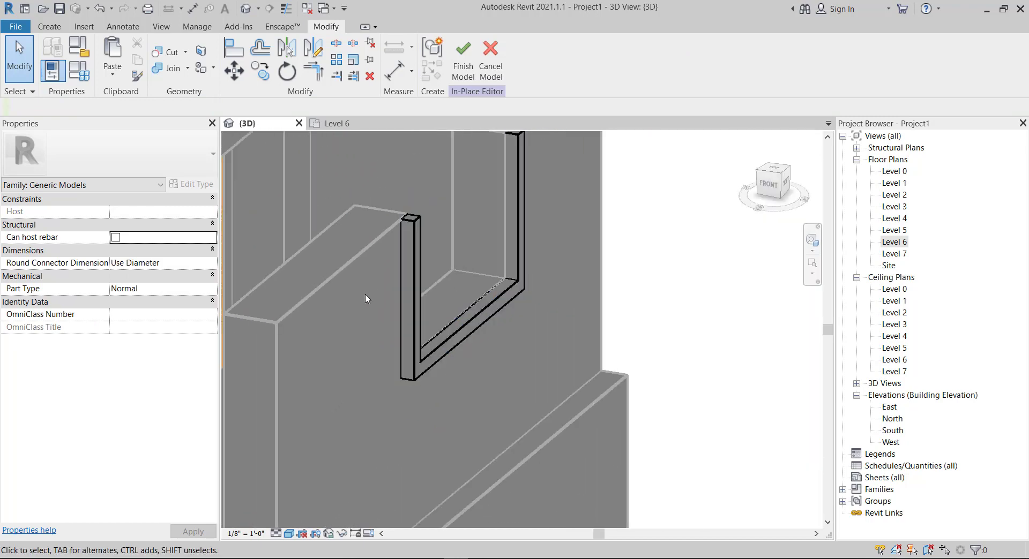
{"action": "middle_click_drag", "start_coordinate": [368, 299], "coordinate": [313, 308], "text": "shift"}
Try an Extrusion End value of 0.7 on the U-shaped extrusion
{"action": "left_click", "coordinate": [387, 282]}
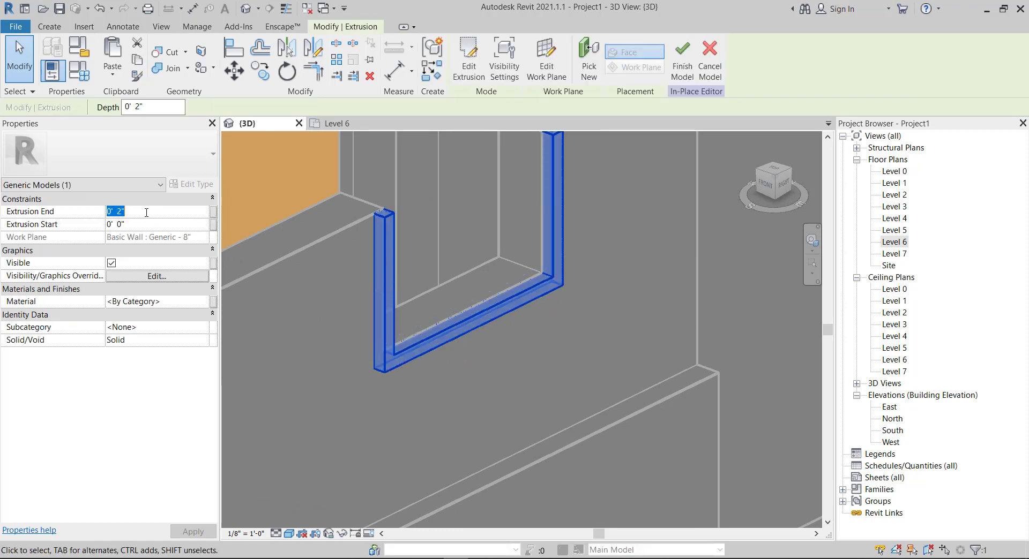
{"action": "key", "text": "BackSpace"}
{"action": "type", "text": "0.7"}
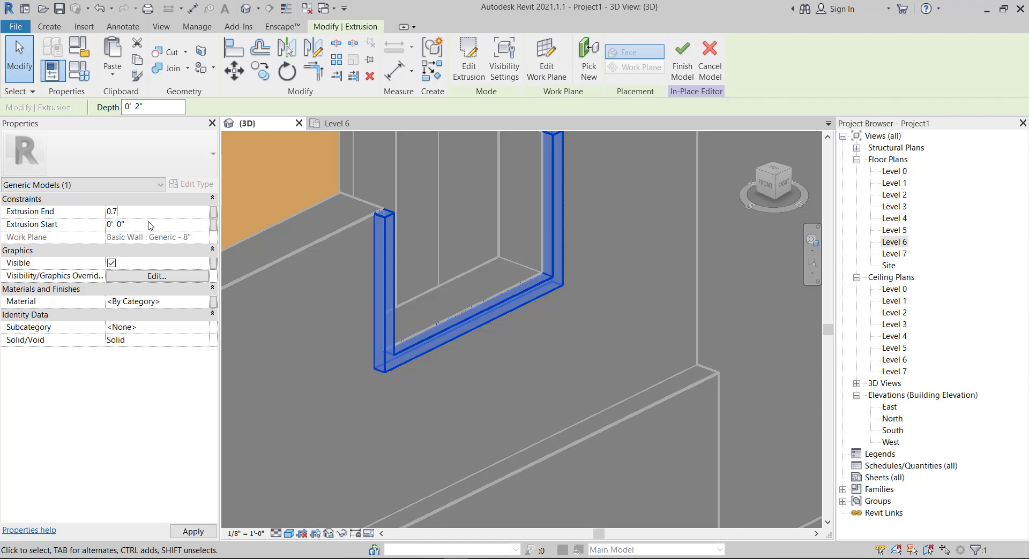
{"action": "key", "text": "Return"}
{"action": "middle_click_drag", "start_coordinate": [324, 270], "coordinate": [354, 253], "text": "shift"}
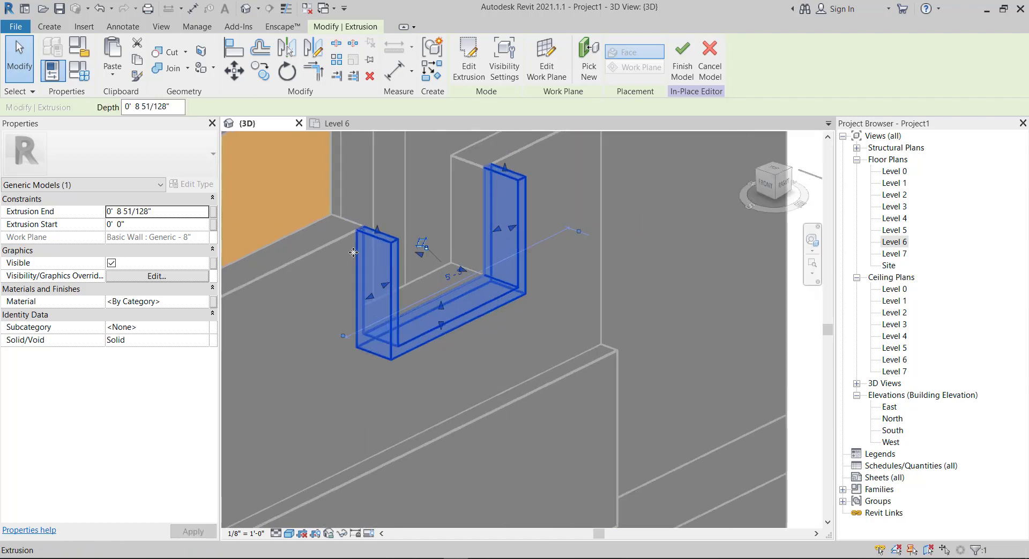
{"action": "scroll", "coordinate": [353, 252], "scroll_direction": "up", "scroll_amount": 2}
Re-enter 0' 2" as the Extrusion End and apply it
{"action": "left_click", "coordinate": [173, 214]}
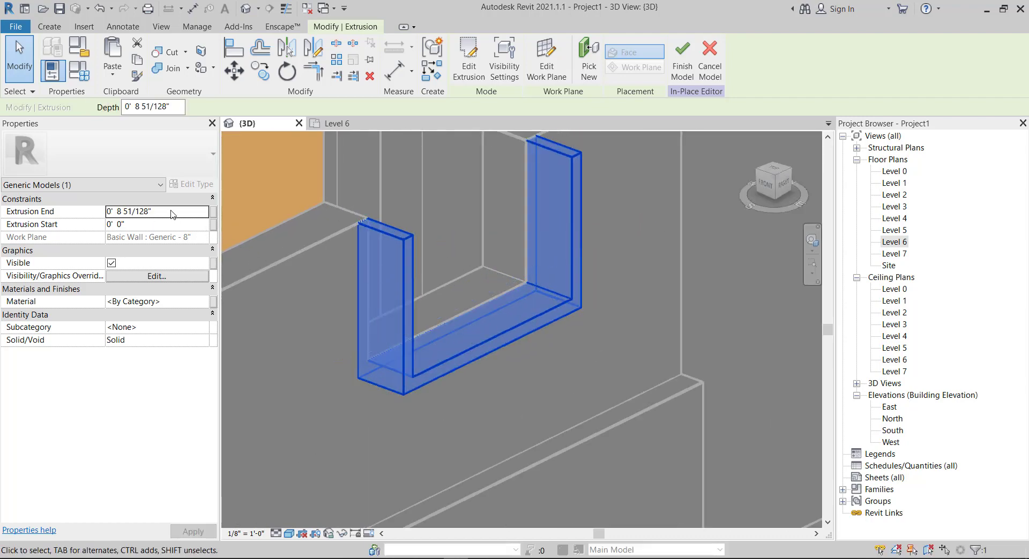
{"action": "key", "text": "BackSpace"}
{"action": "type", "text": "0 2"}
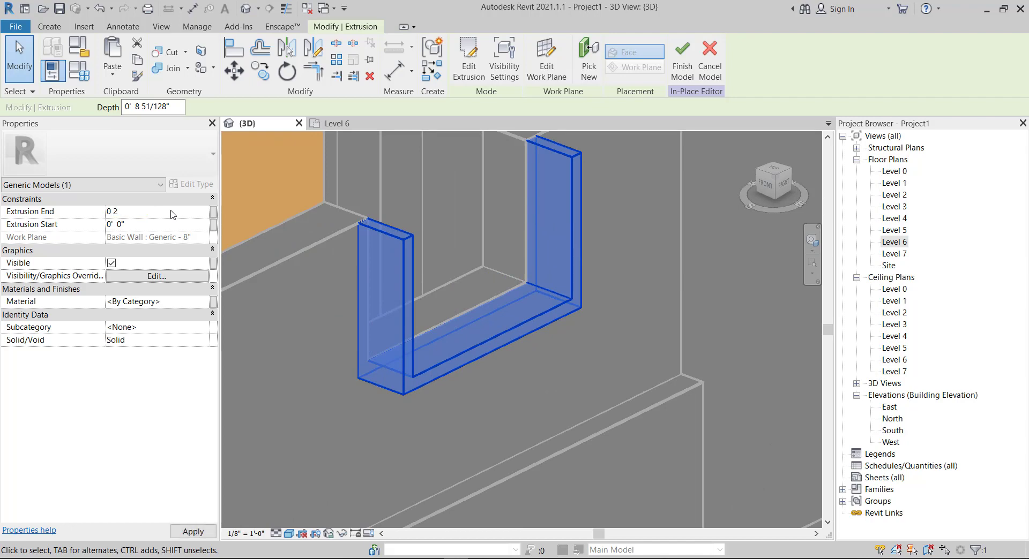
{"action": "key", "text": "Return"}
{"action": "left_click", "coordinate": [324, 329]}
{"action": "scroll", "coordinate": [562, 383], "scroll_direction": "down", "scroll_amount": 3}
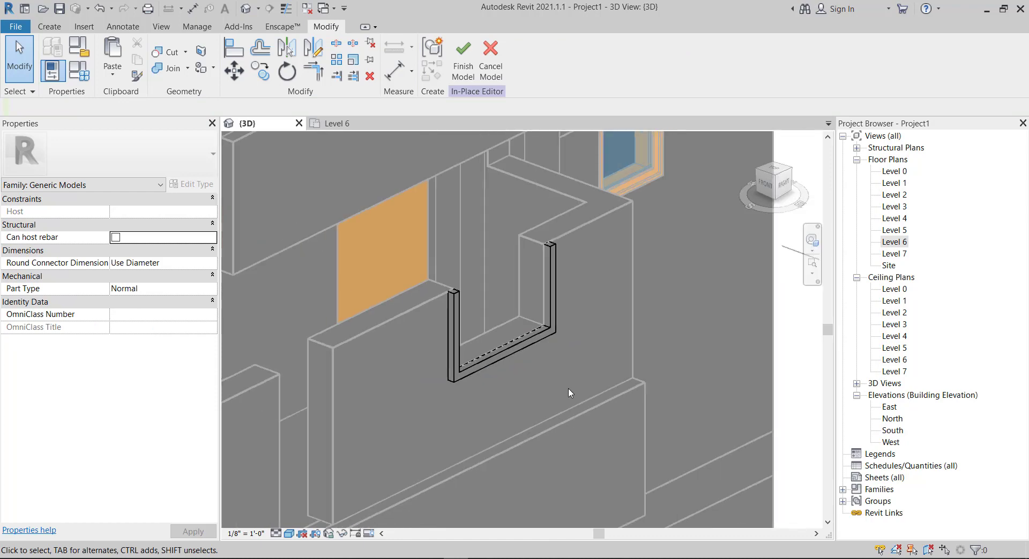
{"action": "middle_click_drag", "start_coordinate": [568, 388], "coordinate": [545, 368], "text": "shift"}
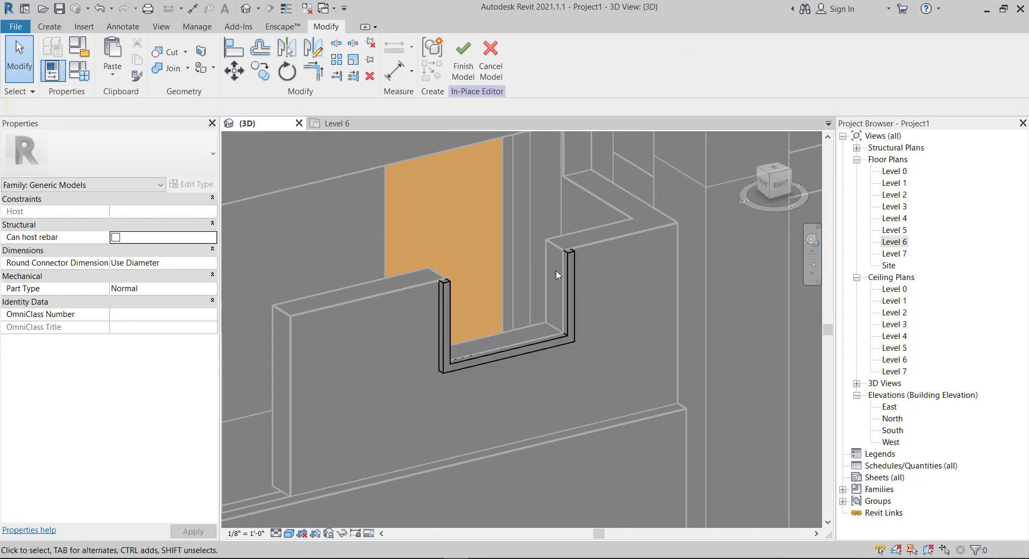
{"action": "scroll", "coordinate": [583, 282], "scroll_direction": "up", "scroll_amount": 1}
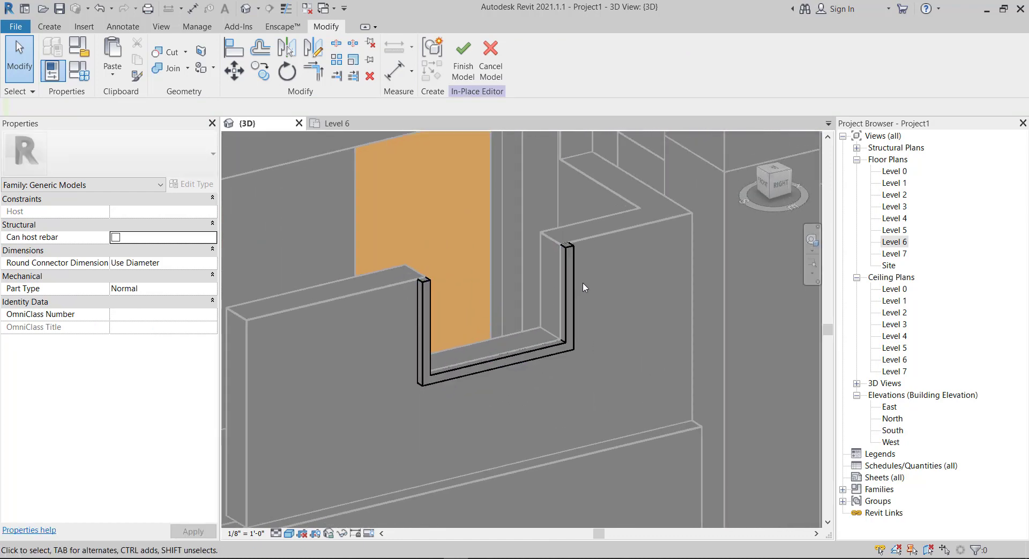
Start a new extrusion on the notch's right inner wall face and display that work plane
{"action": "left_click", "coordinate": [49, 29]}
{"action": "left_click", "coordinate": [114, 51]}
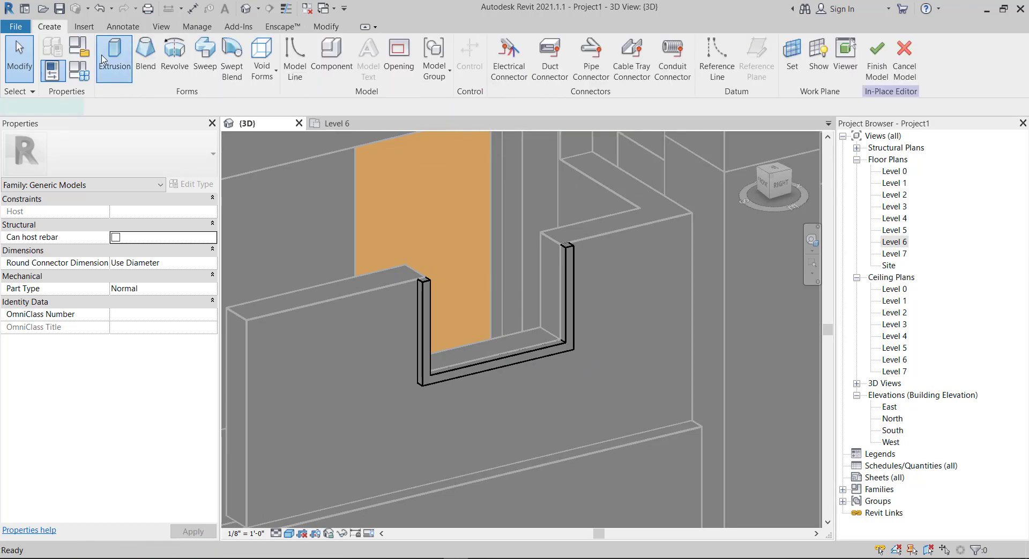
{"action": "left_click", "coordinate": [581, 53]}
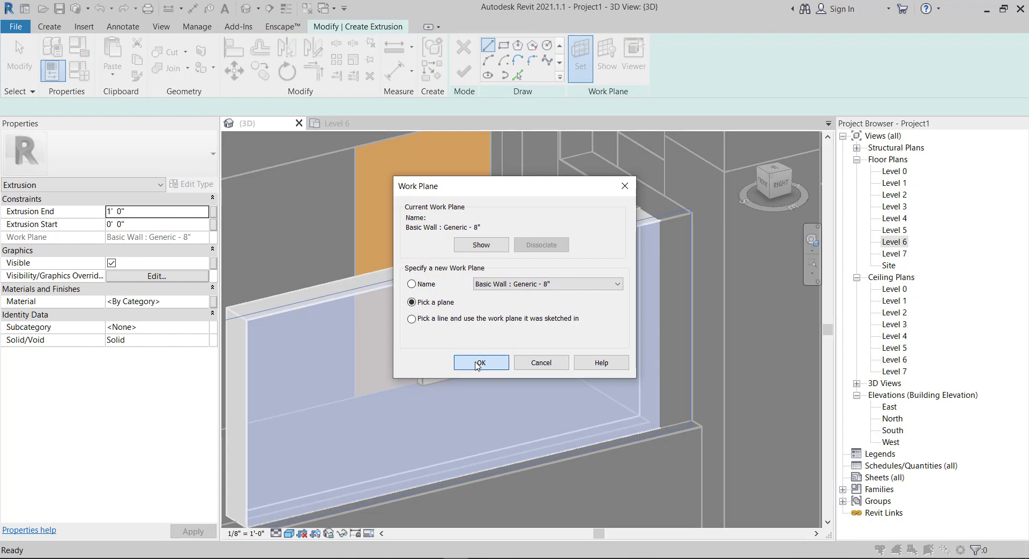
{"action": "left_click", "coordinate": [481, 362]}
{"action": "scroll", "coordinate": [535, 300], "scroll_direction": "up", "scroll_amount": 5}
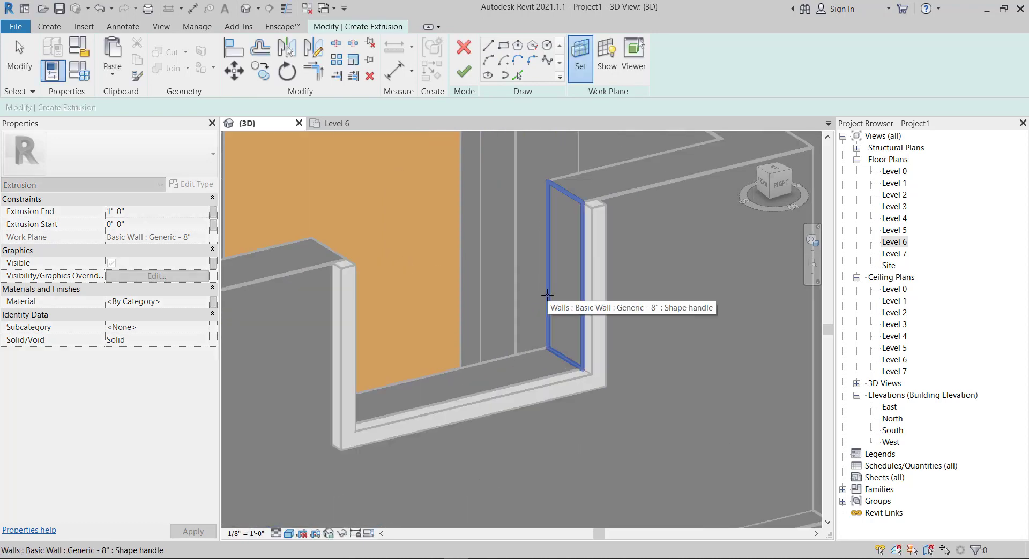
{"action": "left_click", "coordinate": [547, 295]}
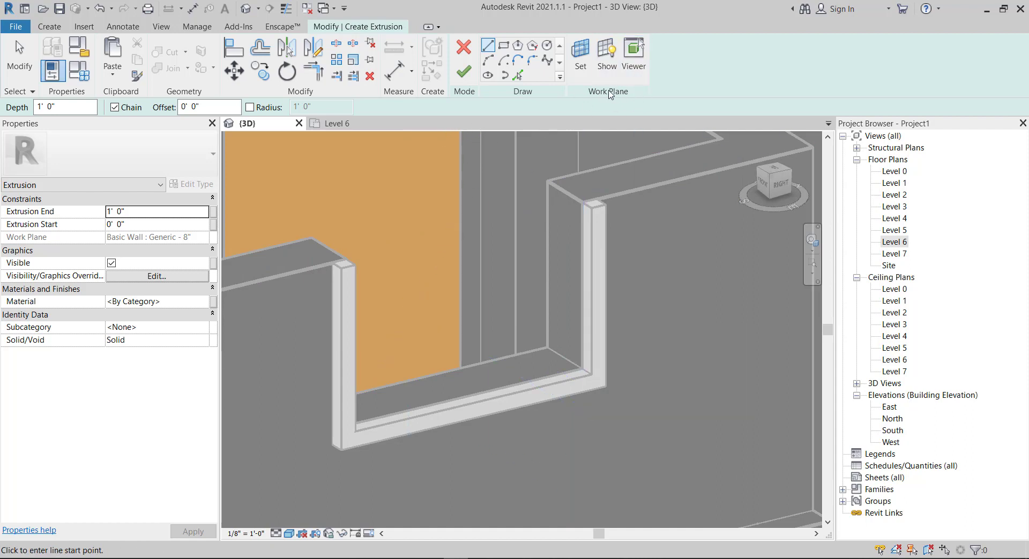
{"action": "left_click", "coordinate": [607, 62]}
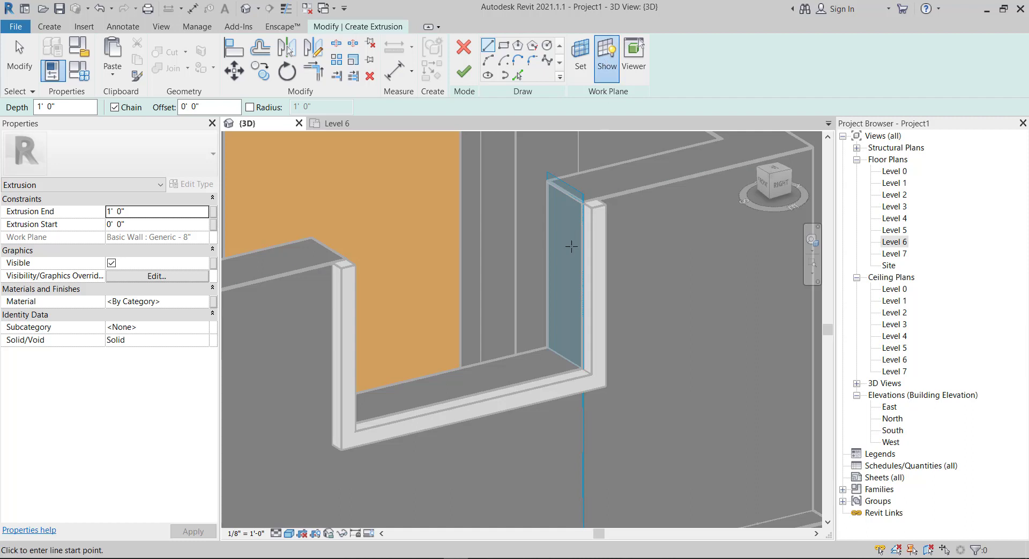
{"action": "scroll", "coordinate": [556, 285], "scroll_direction": "up", "scroll_amount": 1}
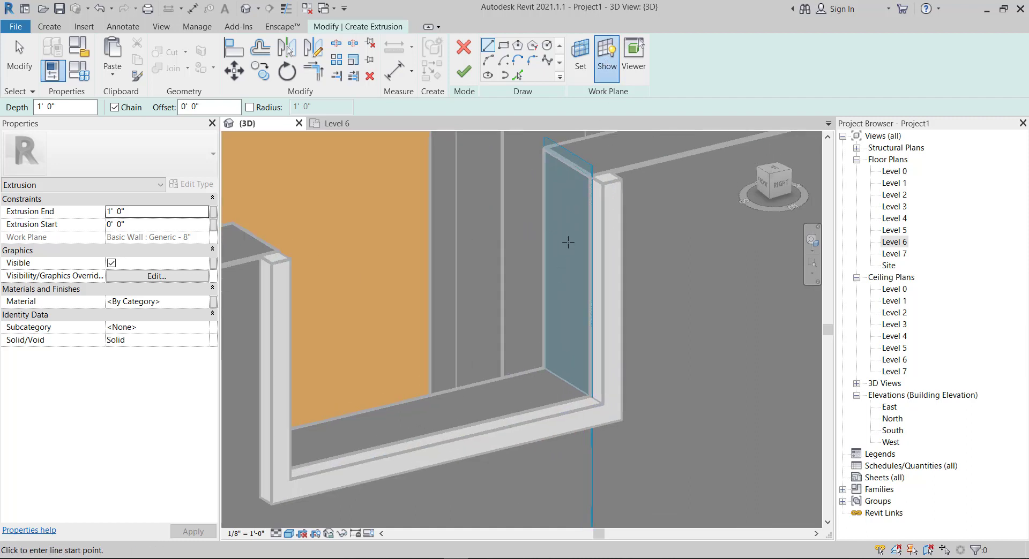
{"action": "scroll", "coordinate": [563, 234], "scroll_direction": "down", "scroll_amount": 1}
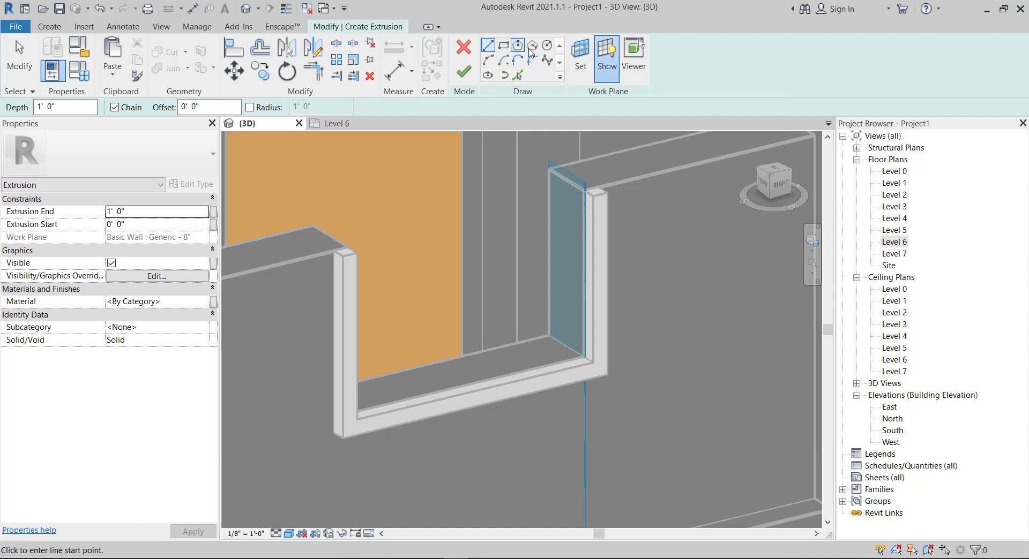
Sketch two stacked circles on the notch's right inner face as rod profiles
{"action": "left_click", "coordinate": [546, 49]}
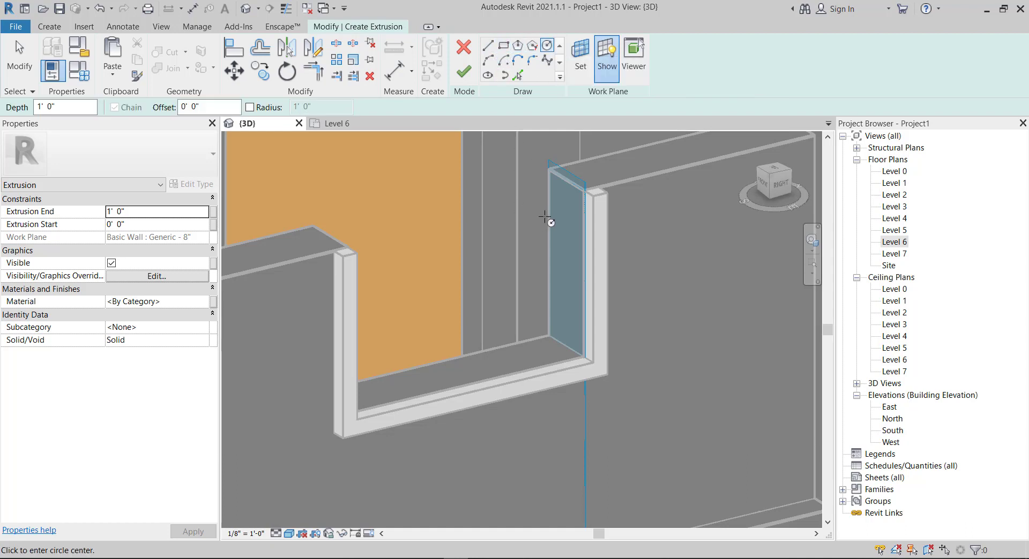
{"action": "scroll", "coordinate": [561, 211], "scroll_direction": "up", "scroll_amount": 1}
{"action": "left_click", "coordinate": [572, 214]}
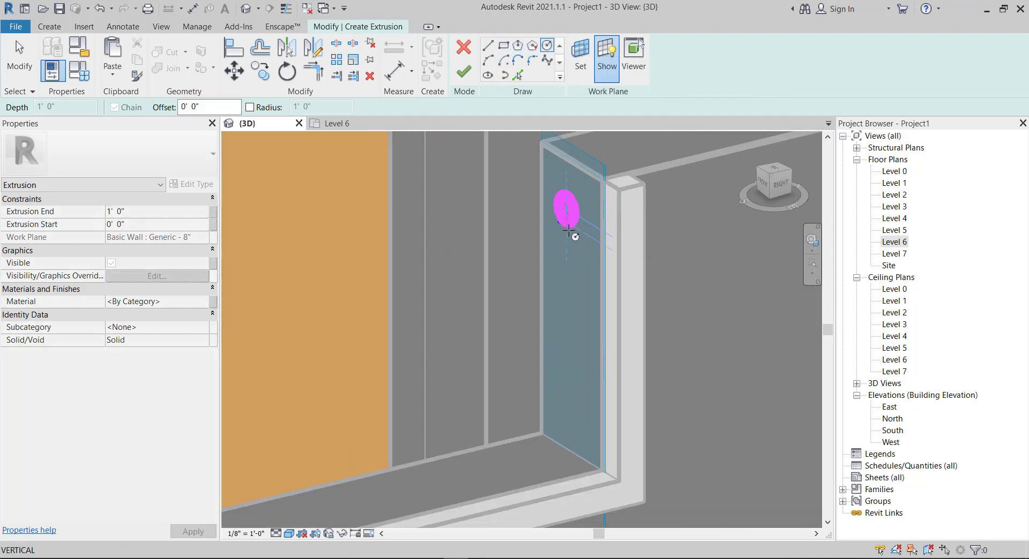
{"action": "left_click", "coordinate": [577, 239]}
{"action": "scroll", "coordinate": [510, 252], "scroll_direction": "down", "scroll_amount": 2}
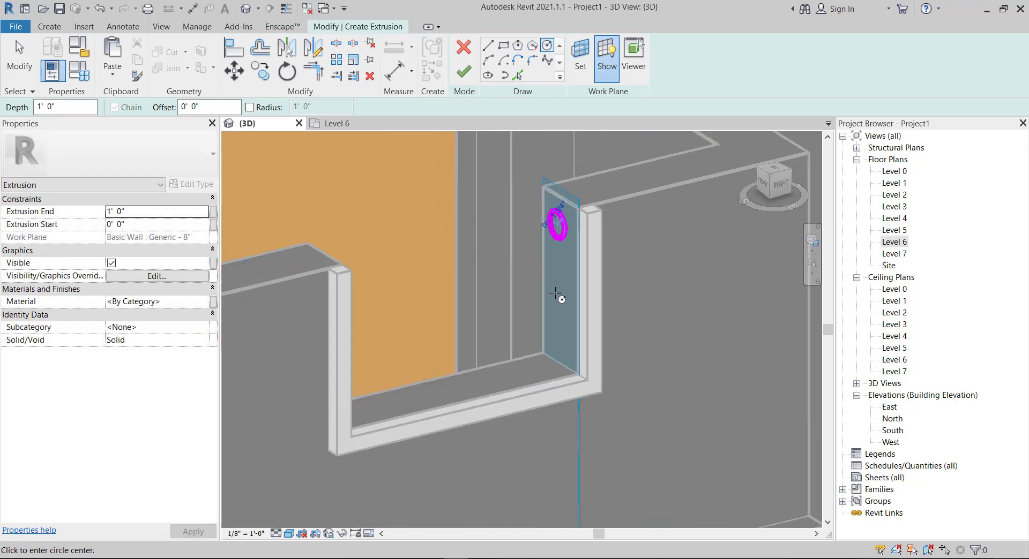
{"action": "left_click", "coordinate": [558, 270]}
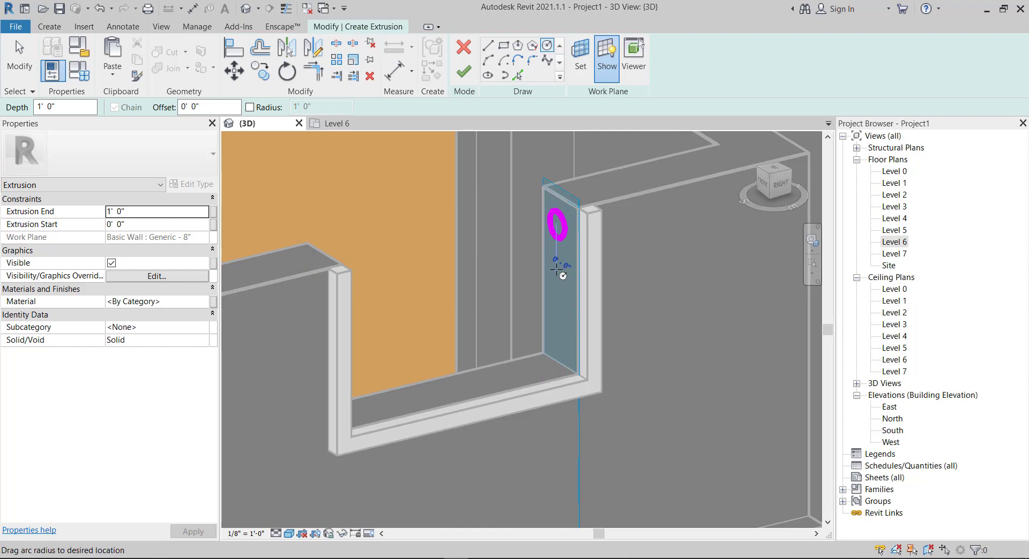
{"action": "scroll", "coordinate": [562, 288], "scroll_direction": "up", "scroll_amount": 2}
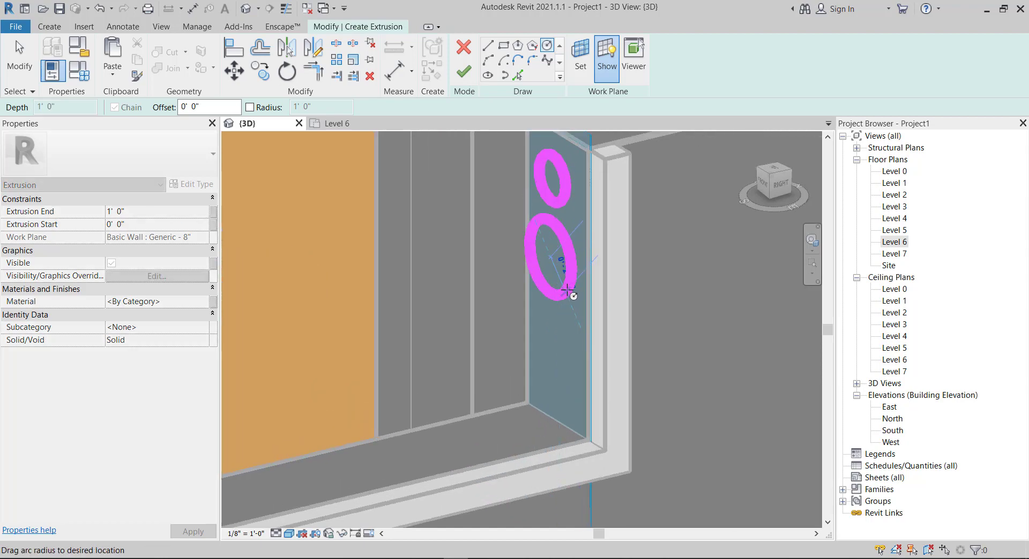
{"action": "left_click", "coordinate": [559, 279]}
{"action": "scroll", "coordinate": [563, 283], "scroll_direction": "down", "scroll_amount": 3}
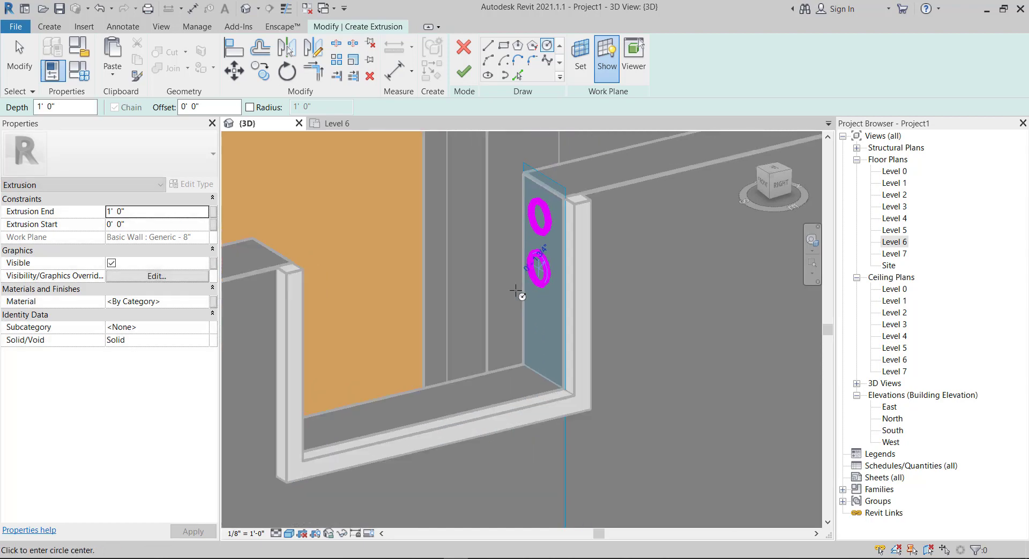
Start the Copy tool and pick the lower circle
{"action": "left_click", "coordinate": [260, 71]}
{"action": "middle_click_drag", "start_coordinate": [462, 268], "coordinate": [587, 294]}
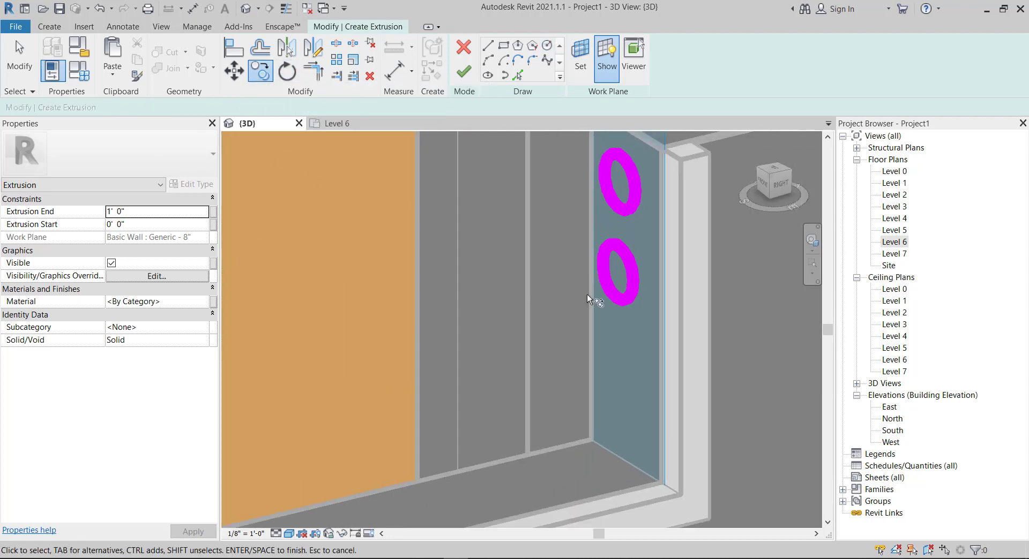
{"action": "left_click", "coordinate": [615, 283]}
{"action": "scroll", "coordinate": [618, 329], "scroll_direction": "up", "scroll_amount": 3}
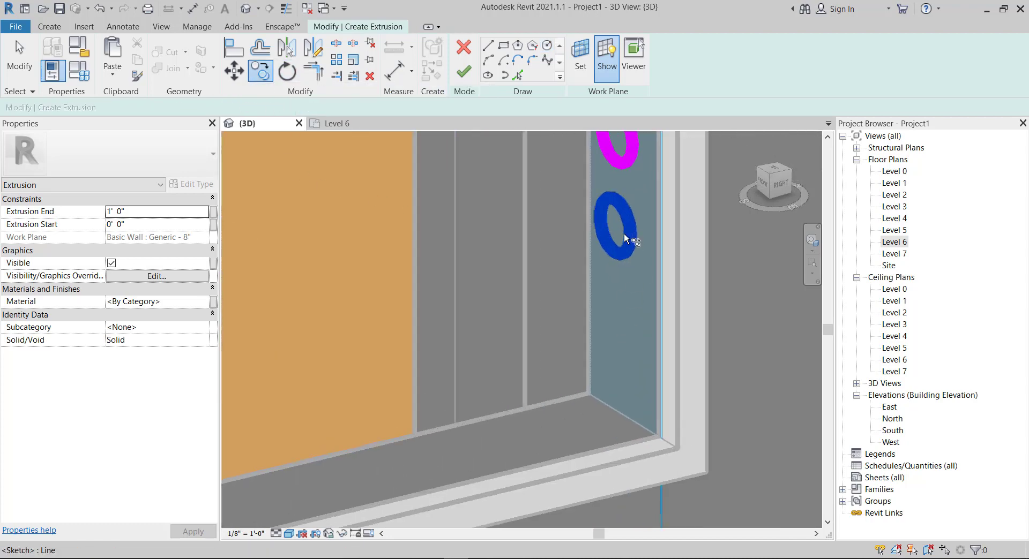
{"action": "scroll", "coordinate": [615, 224], "scroll_direction": "up", "scroll_amount": 3}
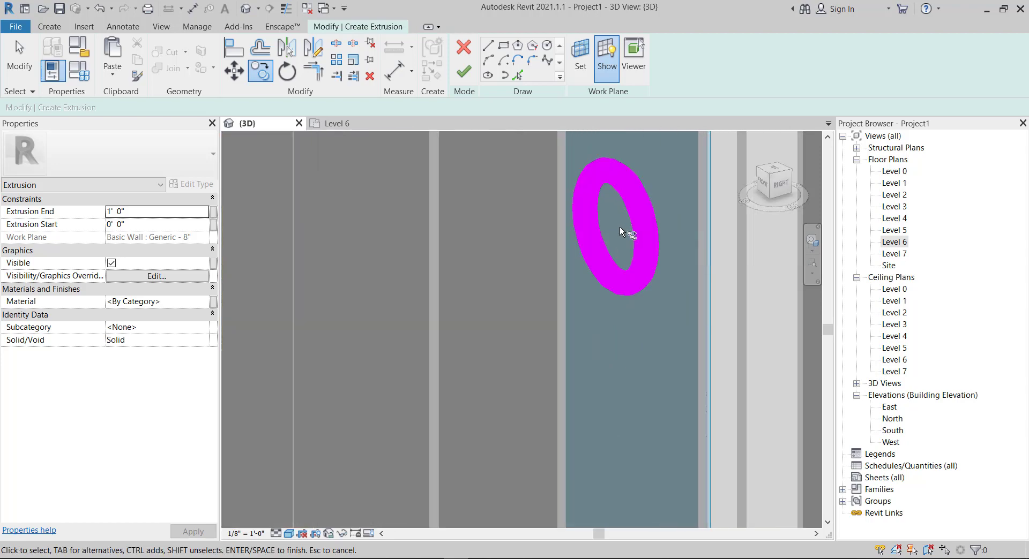
{"action": "scroll", "coordinate": [621, 259], "scroll_direction": "down", "scroll_amount": 4}
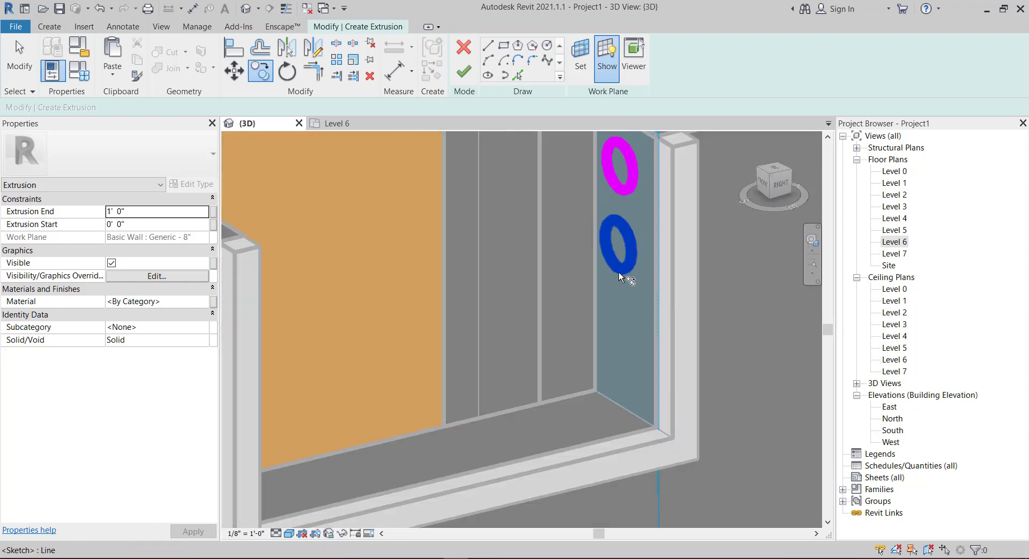
{"action": "left_click", "coordinate": [612, 269]}
Copy the lower circle downward to create a third circle
{"action": "key", "text": "m"}
{"action": "key", "text": "v"}
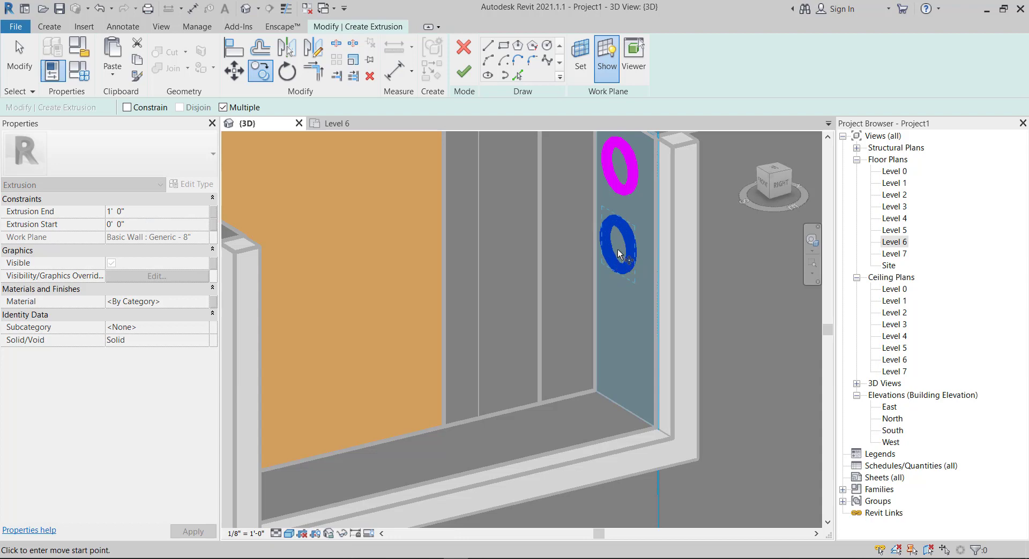
{"action": "left_click", "coordinate": [616, 243]}
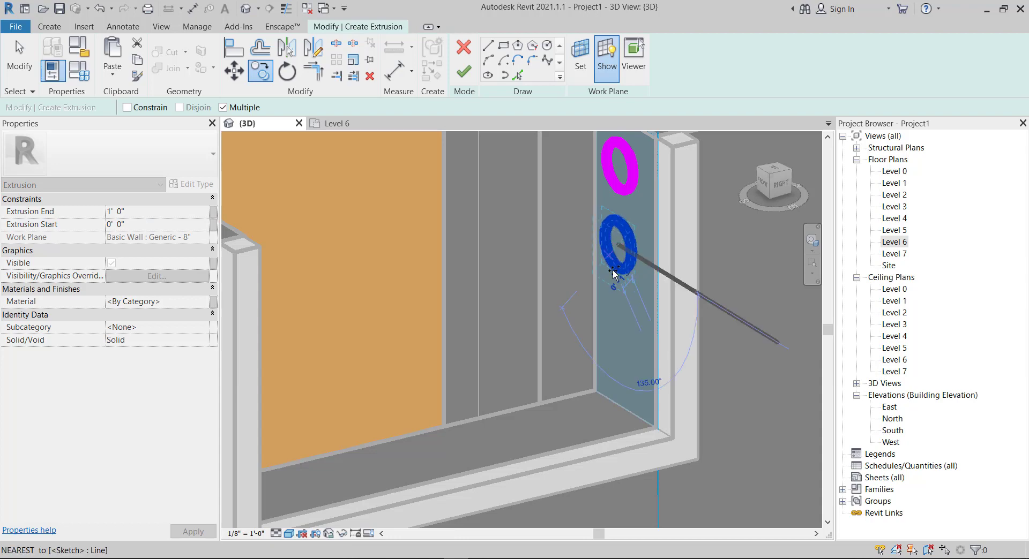
{"action": "left_click", "coordinate": [619, 349]}
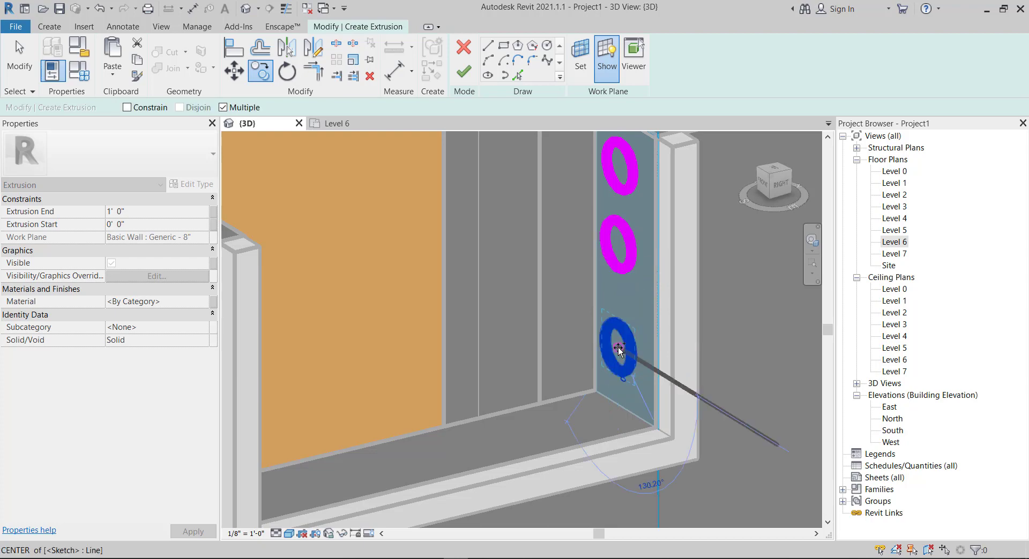
{"action": "scroll", "coordinate": [586, 355], "scroll_direction": "down", "scroll_amount": 2}
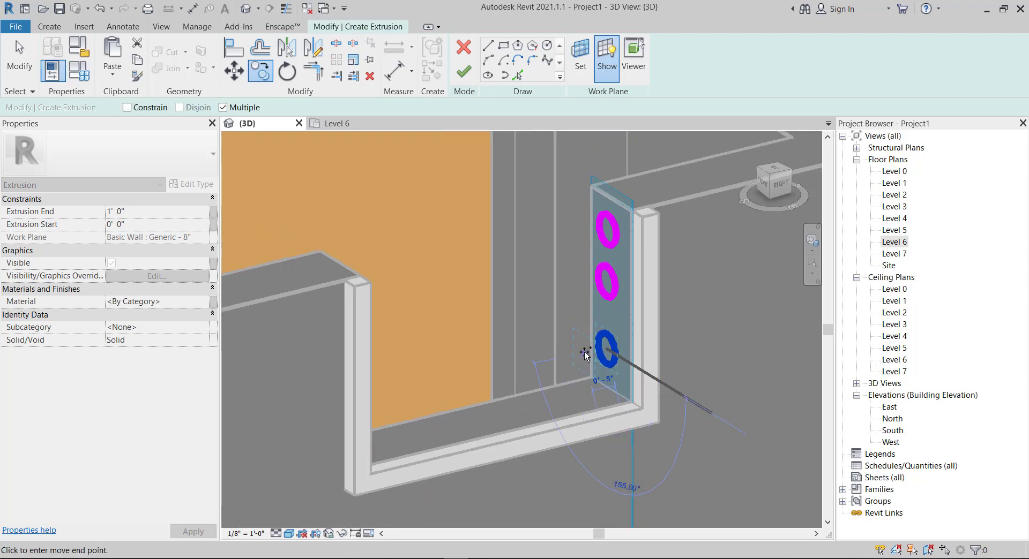
{"action": "scroll", "coordinate": [625, 337], "scroll_direction": "up", "scroll_amount": 3}
{"action": "left_click", "coordinate": [611, 341]}
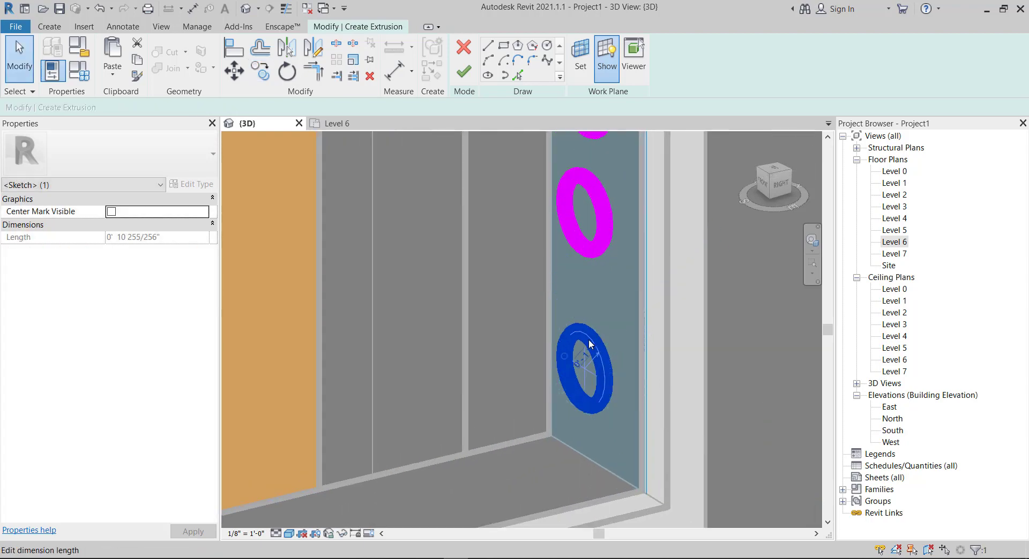
{"action": "key", "text": "Escape"}
Nudge the lowest circle up two steps, then orbit to check all three
{"action": "left_click", "coordinate": [590, 344]}
{"action": "key", "text": "Up"}
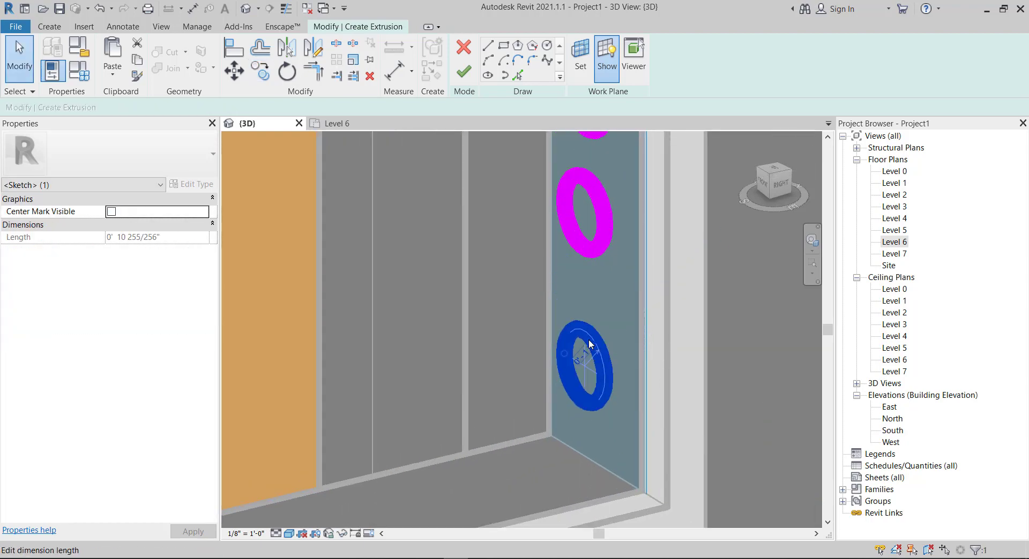
{"action": "key", "text": "Up"}
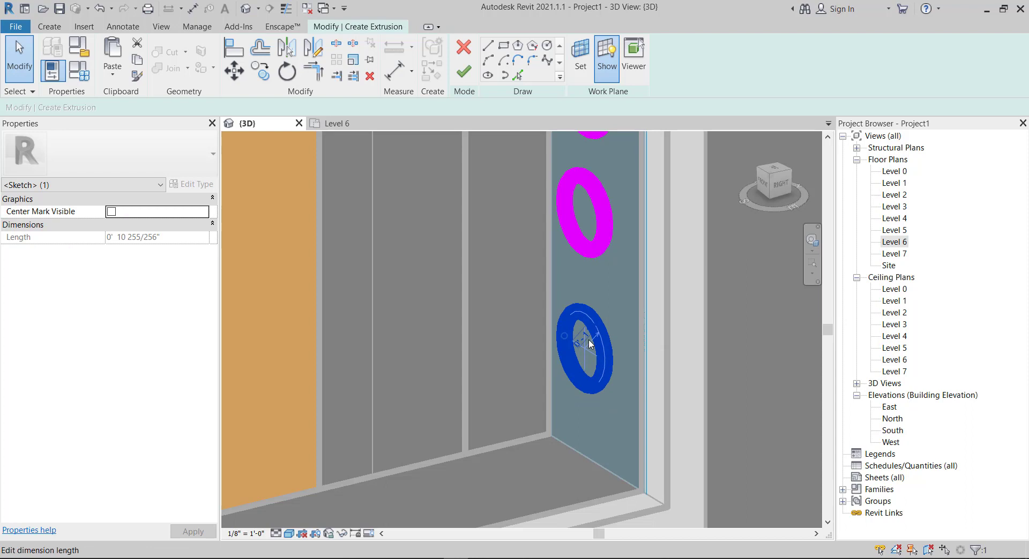
{"action": "scroll", "coordinate": [590, 344], "scroll_direction": "down", "scroll_amount": 4}
{"action": "key", "text": "Escape"}
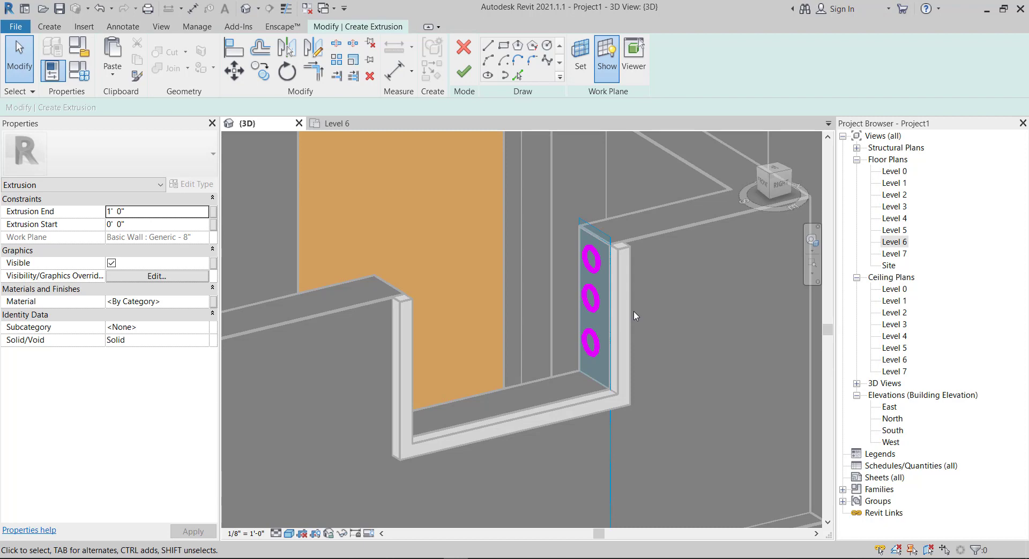
{"action": "middle_click_drag", "start_coordinate": [653, 318], "coordinate": [663, 309], "text": "shift"}
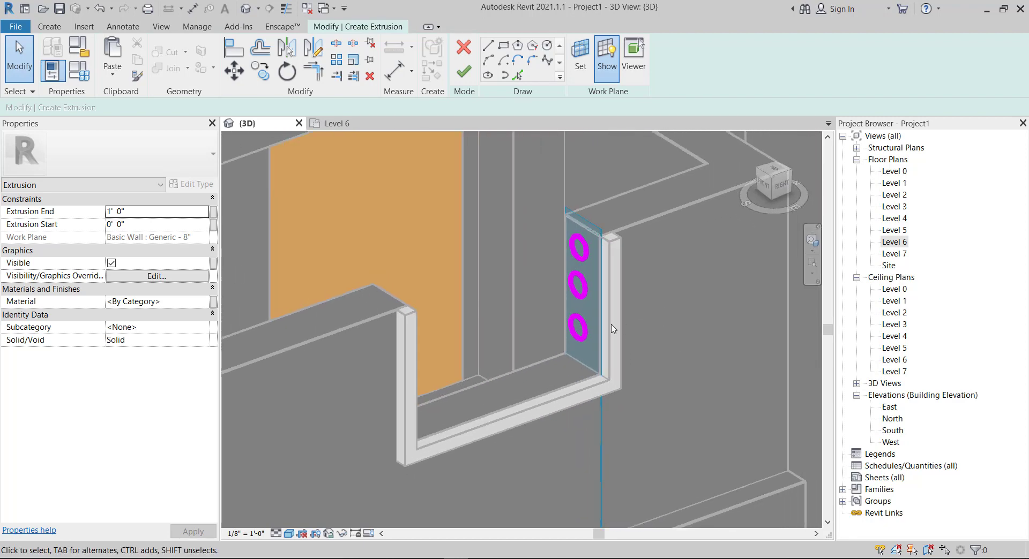
{"action": "mouse_move", "coordinate": [657, 358]}
{"action": "middle_mouse_down", "text": "shift"}
{"action": "mouse_move", "coordinate": [583, 379]}
{"action": "mouse_move", "coordinate": [636, 352]}
{"action": "mouse_move", "coordinate": [586, 239]}
{"action": "middle_mouse_up", "text": "shift"}
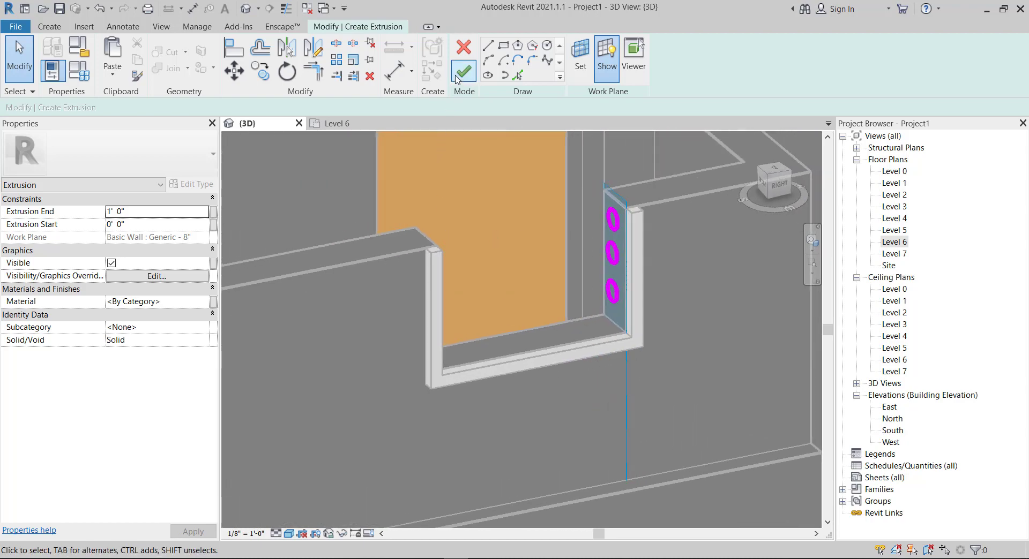
Finish the three circles into rods and stretch them 2' 10" across the notch
{"action": "left_click", "coordinate": [456, 78]}
{"action": "middle_click_drag", "start_coordinate": [579, 429], "coordinate": [537, 429]}
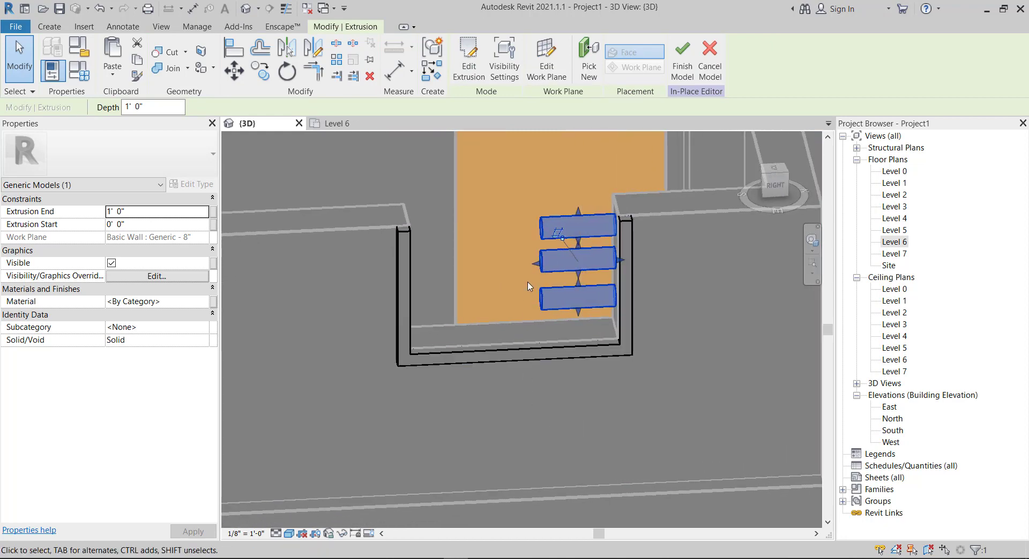
{"action": "left_click_drag", "start_coordinate": [536, 263], "coordinate": [403, 265]}
{"action": "scroll", "coordinate": [503, 263], "scroll_direction": "down", "scroll_amount": 4}
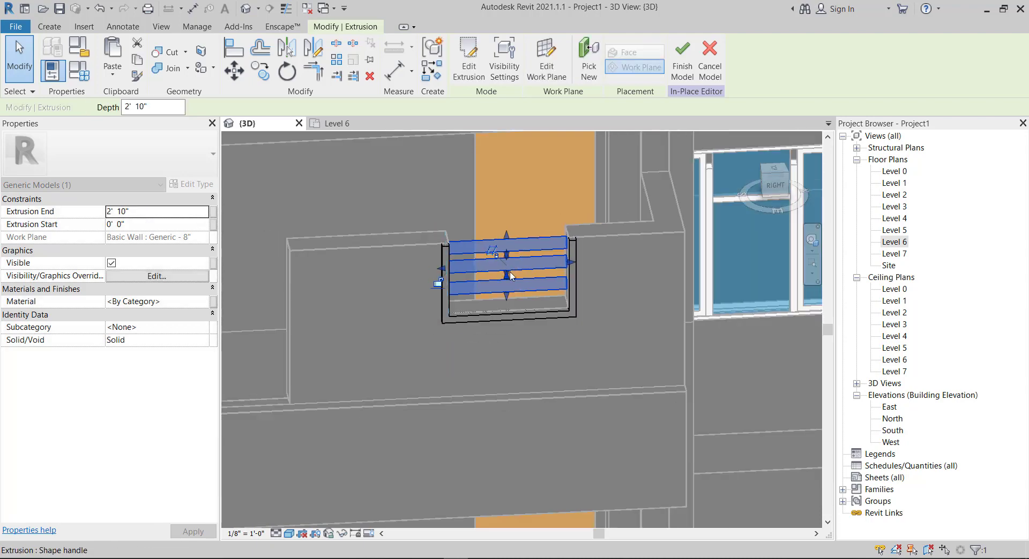
{"action": "left_click", "coordinate": [597, 307]}
{"action": "mouse_move", "coordinate": [584, 332]}
{"action": "middle_mouse_down", "text": "shift"}
{"action": "mouse_move", "coordinate": [712, 352]}
{"action": "mouse_move", "coordinate": [628, 295]}
{"action": "middle_mouse_up", "text": "shift"}
{"action": "scroll", "coordinate": [536, 321], "scroll_direction": "down", "scroll_amount": 2}
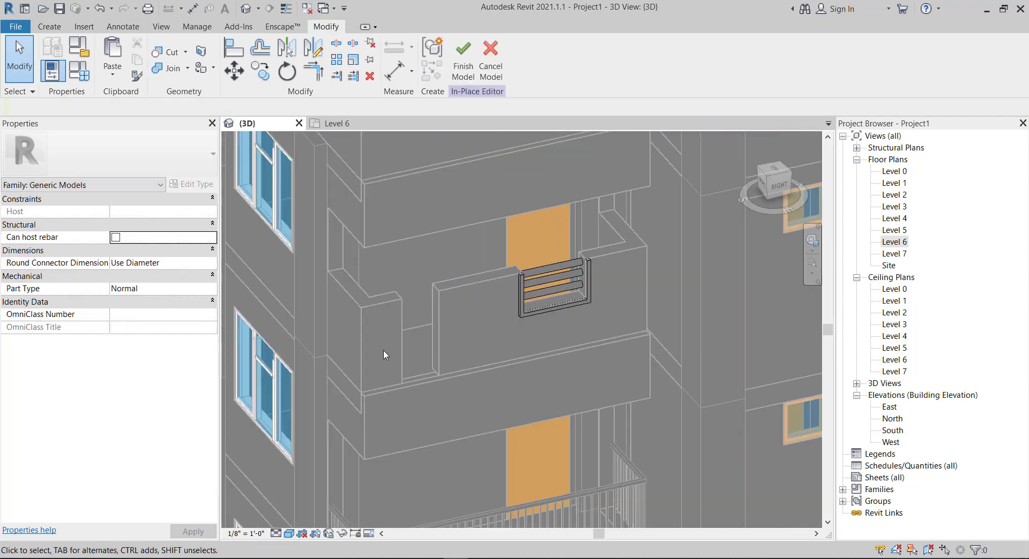
{"action": "scroll", "coordinate": [384, 349], "scroll_direction": "up", "scroll_amount": 4}
{"action": "scroll", "coordinate": [454, 316], "scroll_direction": "up", "scroll_amount": 1}
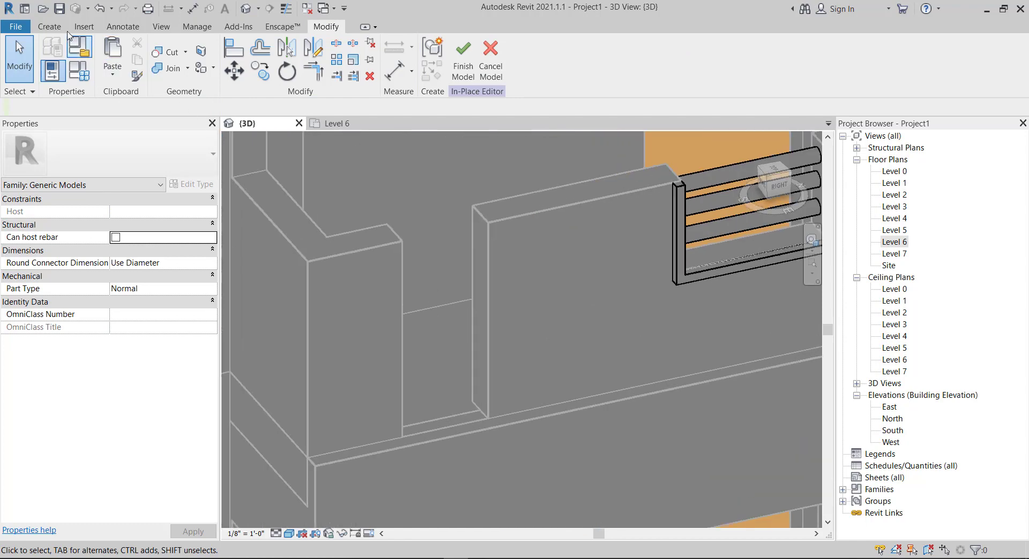
Start a new extrusion with its work plane on the balcony wall's narrow end face
{"action": "left_click", "coordinate": [48, 27]}
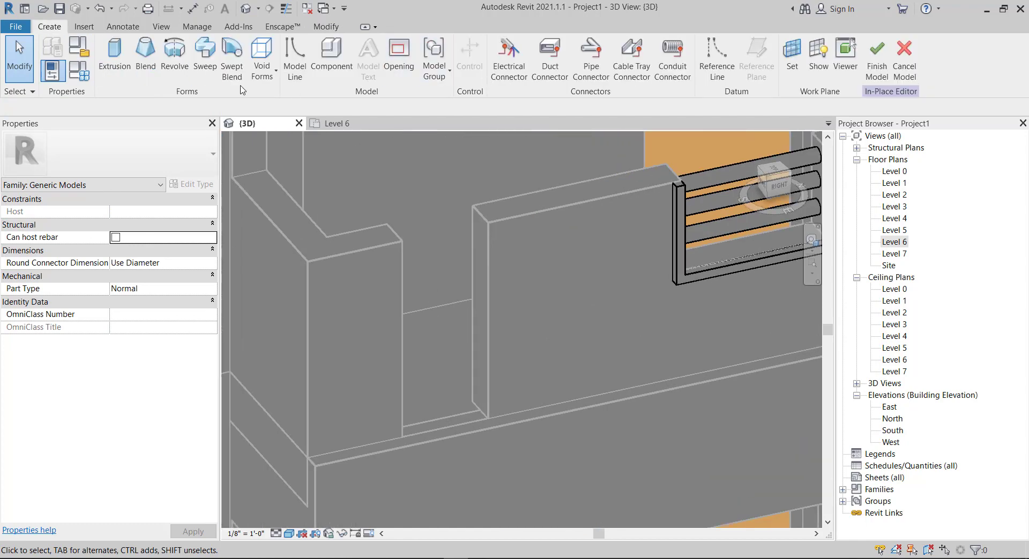
{"action": "left_click", "coordinate": [117, 64]}
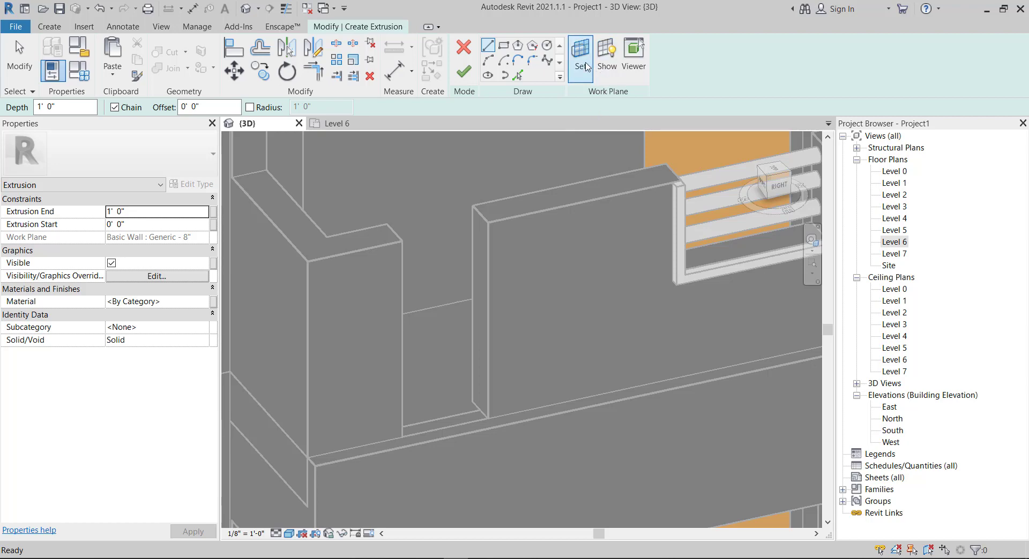
{"action": "left_click", "coordinate": [582, 63]}
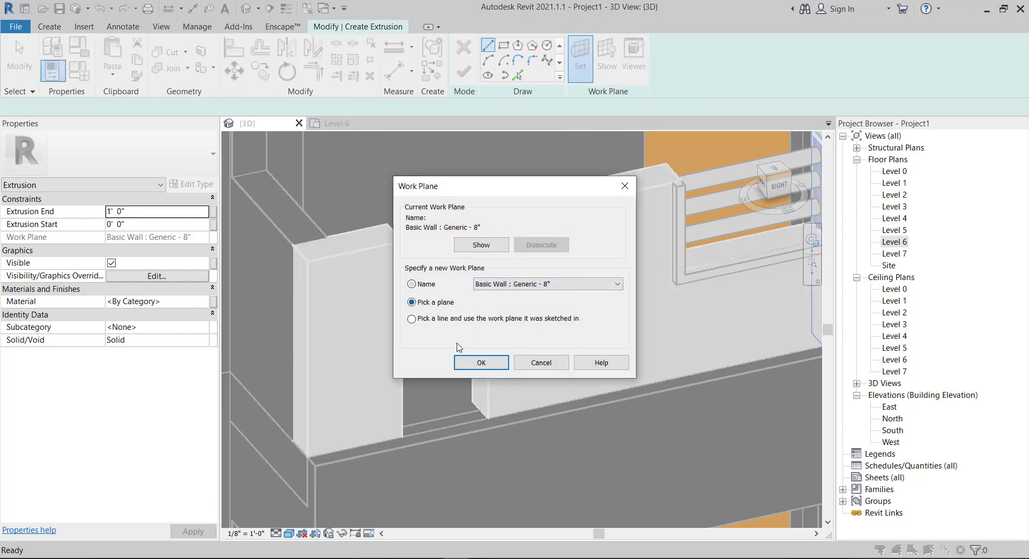
{"action": "left_click", "coordinate": [470, 366]}
{"action": "left_click", "coordinate": [480, 322]}
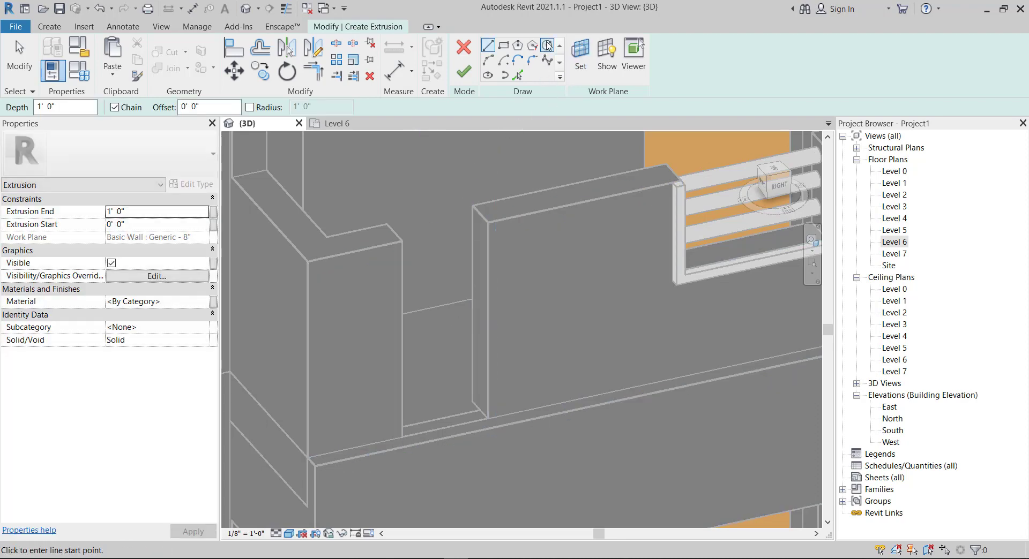
Sketch a small circle on the wall end and select it for copying
{"action": "left_click", "coordinate": [548, 45]}
{"action": "mouse_move", "coordinate": [507, 301]}
{"action": "middle_mouse_down", "text": "shift"}
{"action": "mouse_move", "coordinate": [552, 300]}
{"action": "mouse_move", "coordinate": [568, 244]}
{"action": "middle_mouse_up", "text": "shift"}
{"action": "scroll", "coordinate": [568, 243], "scroll_direction": "up", "scroll_amount": 2}
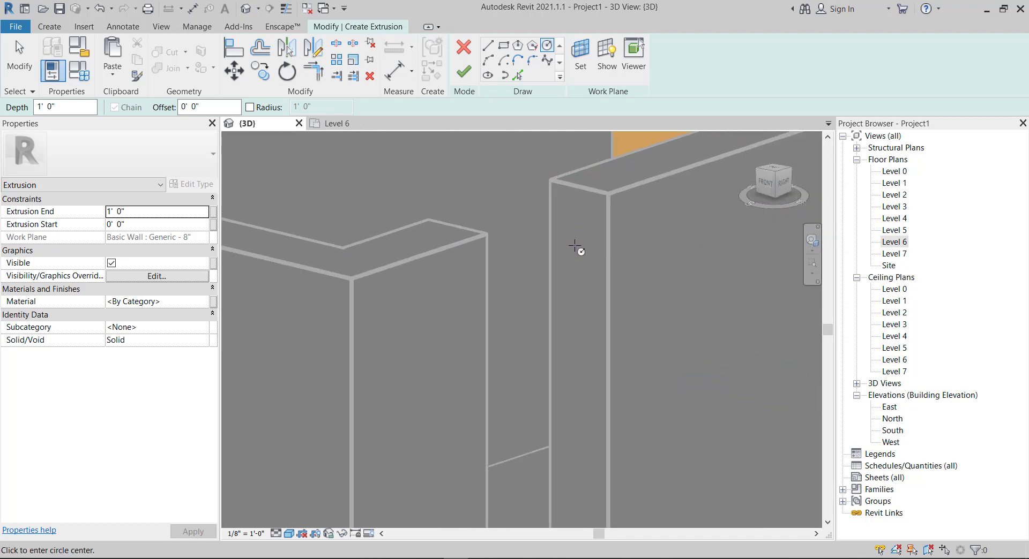
{"action": "left_click", "coordinate": [575, 234]}
{"action": "left_click", "coordinate": [582, 248]}
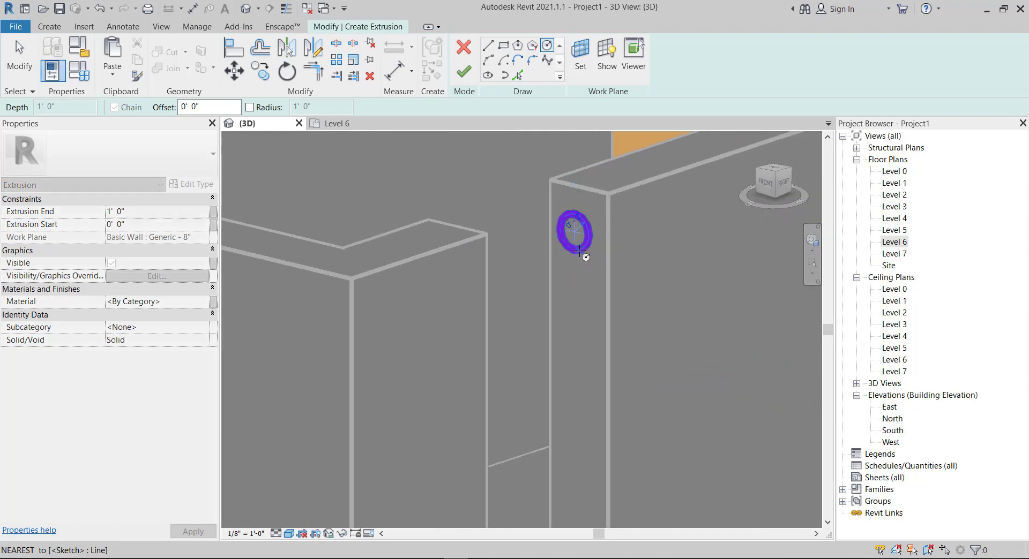
{"action": "scroll", "coordinate": [567, 257], "scroll_direction": "down", "scroll_amount": 2}
{"action": "scroll", "coordinate": [567, 256], "scroll_direction": "down", "scroll_amount": 1}
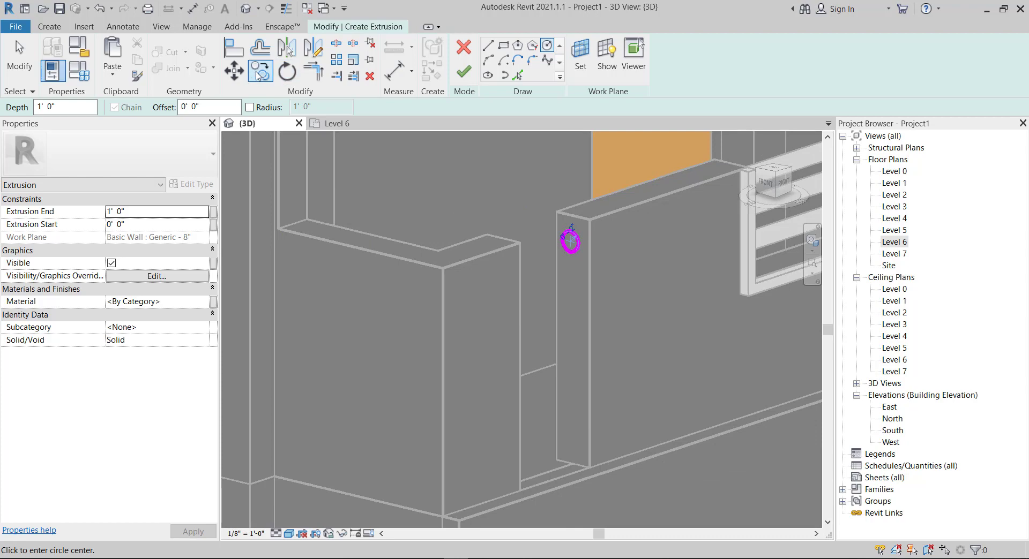
{"action": "left_click", "coordinate": [257, 76]}
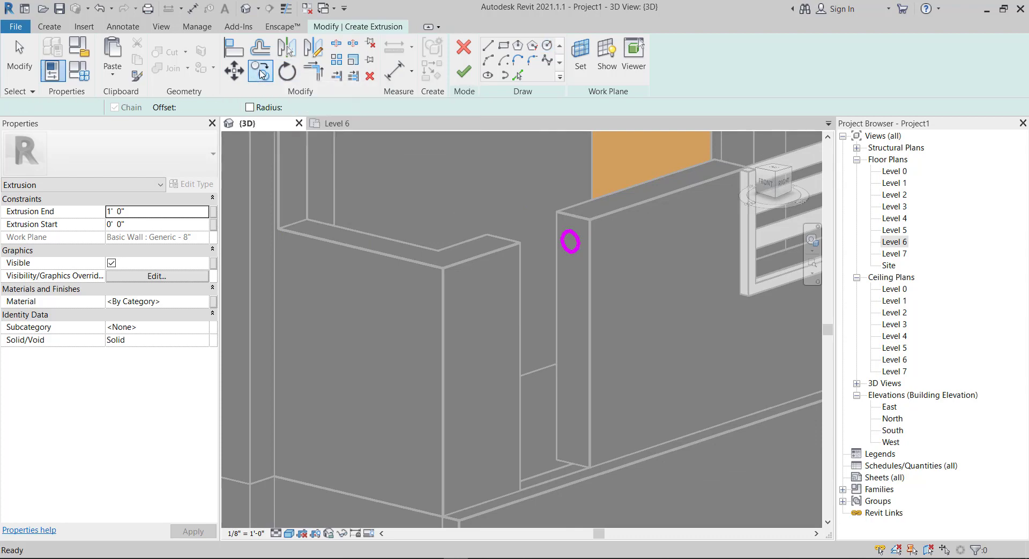
{"action": "left_click", "coordinate": [580, 249]}
Copy the circle twice downward from its centre point
{"action": "key", "text": "Return"}
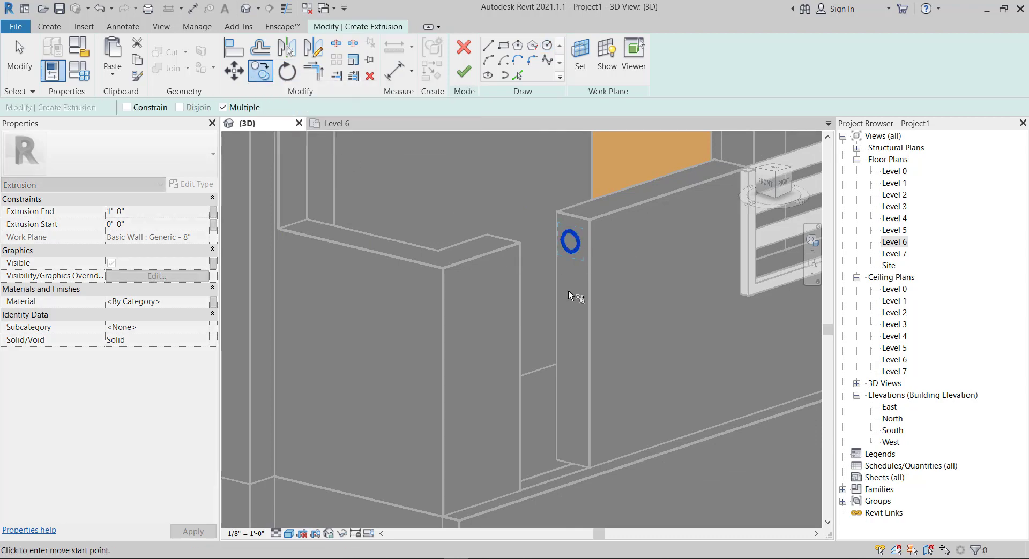
{"action": "scroll", "coordinate": [565, 259], "scroll_direction": "up", "scroll_amount": 3}
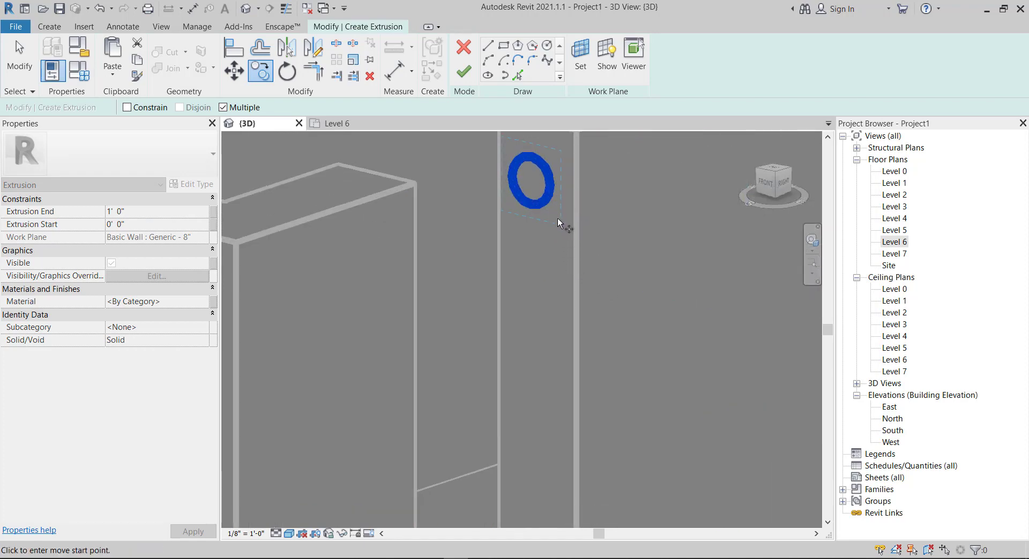
{"action": "left_click", "coordinate": [532, 183]}
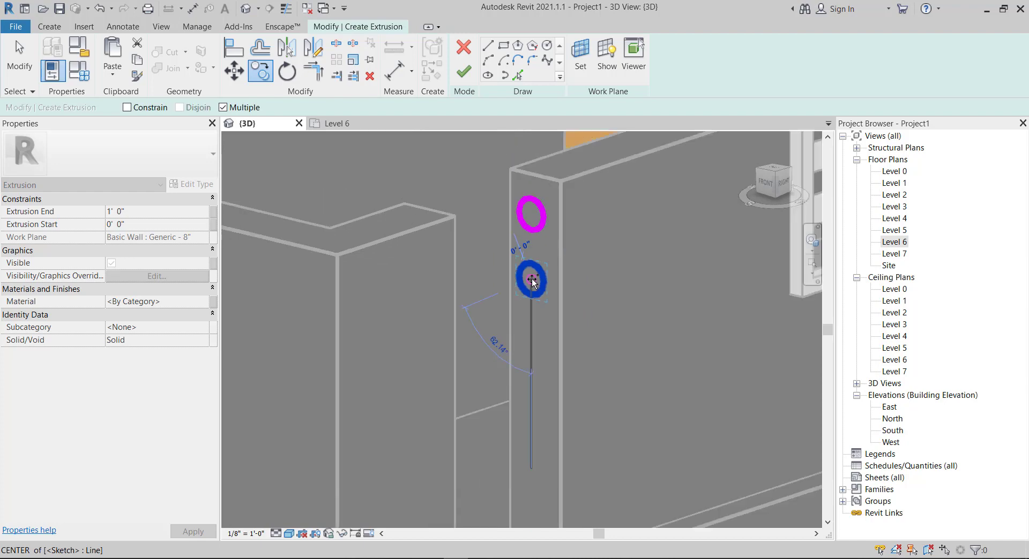
{"action": "middle_click_drag", "start_coordinate": [531, 300], "coordinate": [535, 271]}
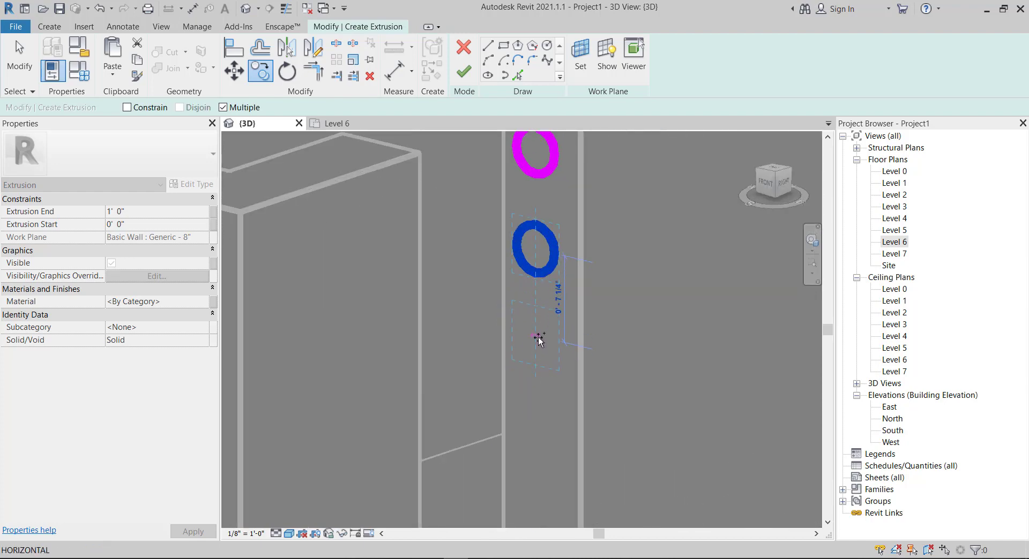
{"action": "left_click", "coordinate": [539, 342]}
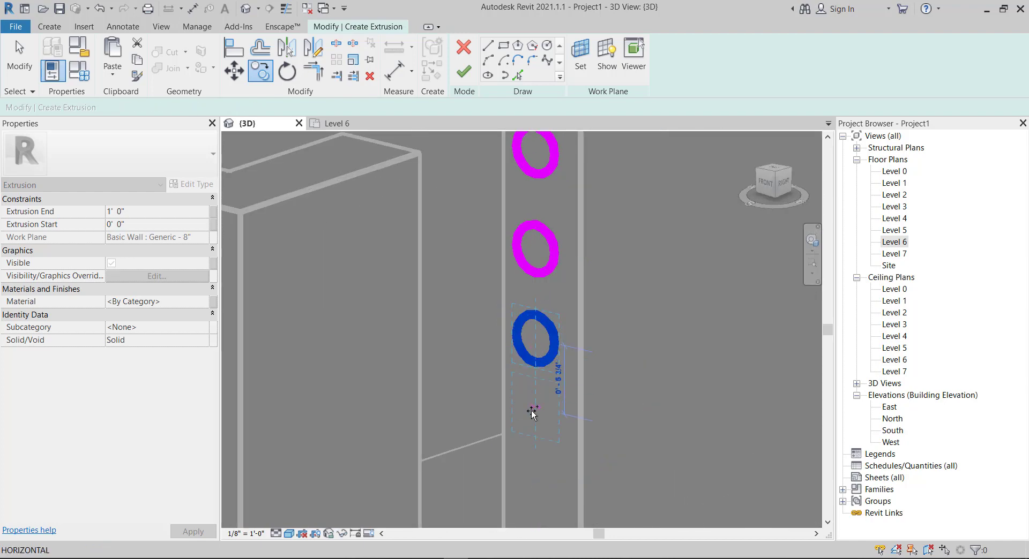
{"action": "left_click", "coordinate": [533, 426]}
{"action": "scroll", "coordinate": [552, 410], "scroll_direction": "down", "scroll_amount": 3}
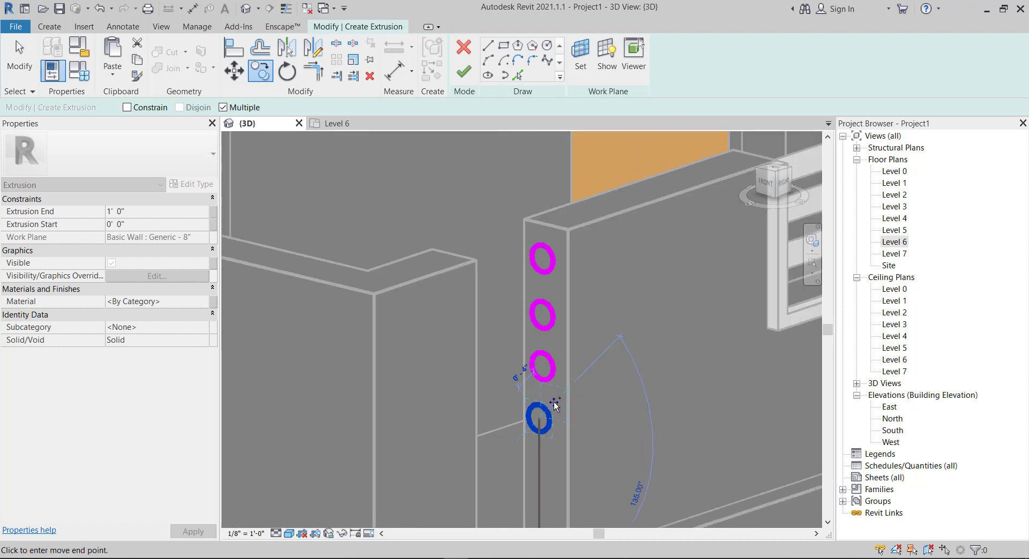
{"action": "key", "text": "Escape"}
Copy the lowest circle three more times with CO for six circles, then finish the rod extrusions
{"action": "scroll", "coordinate": [554, 406], "scroll_direction": "up", "scroll_amount": 3}
{"action": "scroll", "coordinate": [552, 404], "scroll_direction": "up", "scroll_amount": 2}
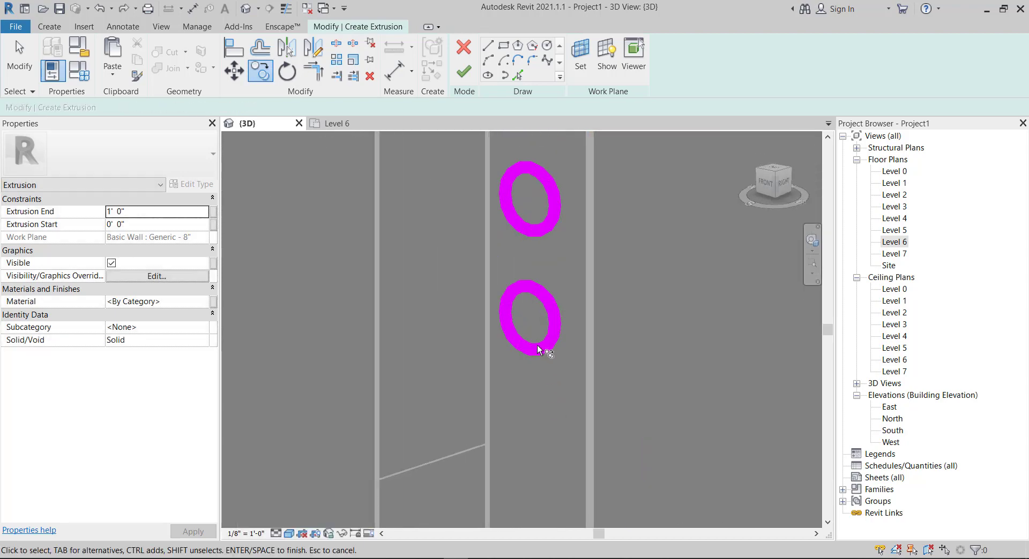
{"action": "left_click", "coordinate": [547, 351]}
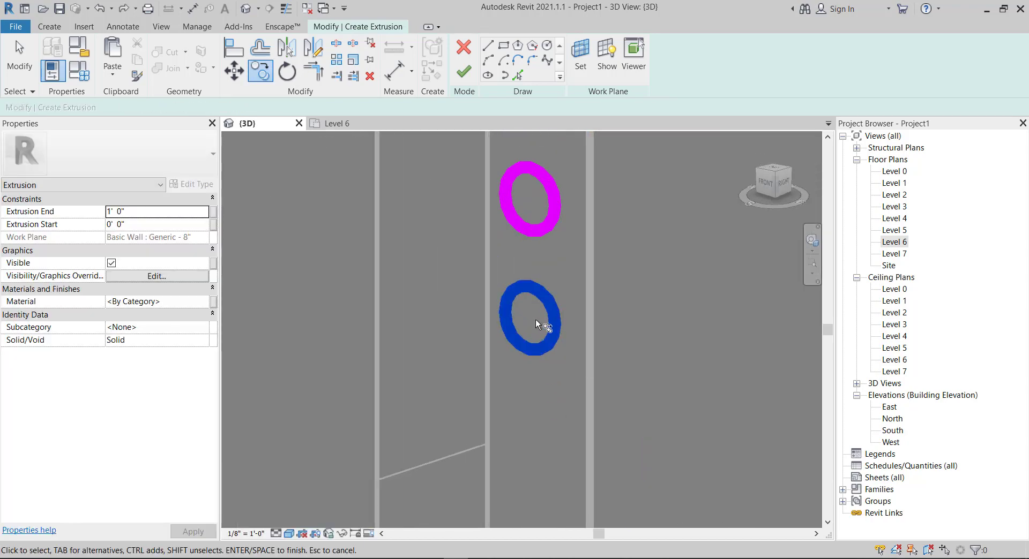
{"action": "key", "text": "c"}
{"action": "key", "text": "o"}
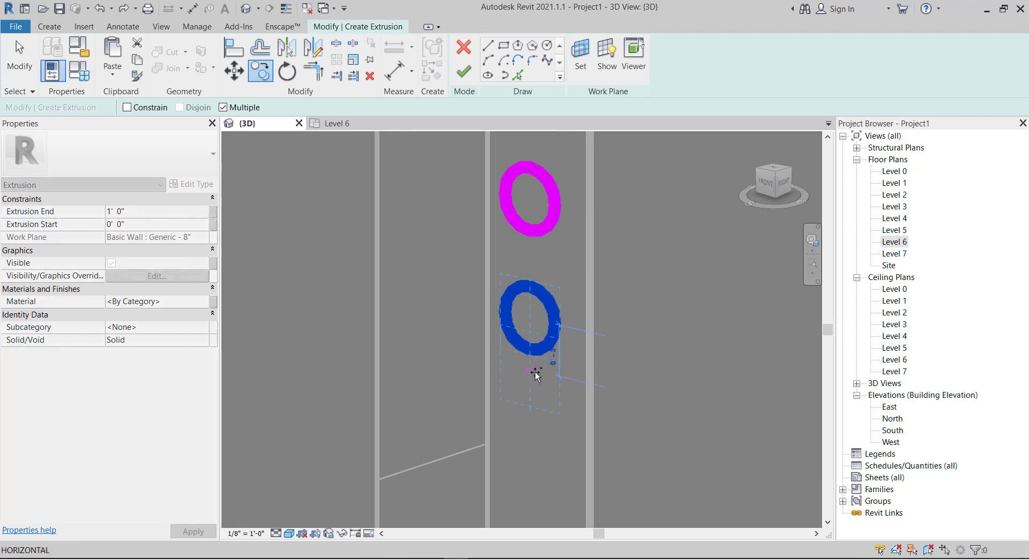
{"action": "scroll", "coordinate": [536, 399], "scroll_direction": "down", "scroll_amount": 2}
{"action": "left_click", "coordinate": [537, 426]}
{"action": "scroll", "coordinate": [536, 426], "scroll_direction": "down", "scroll_amount": 2}
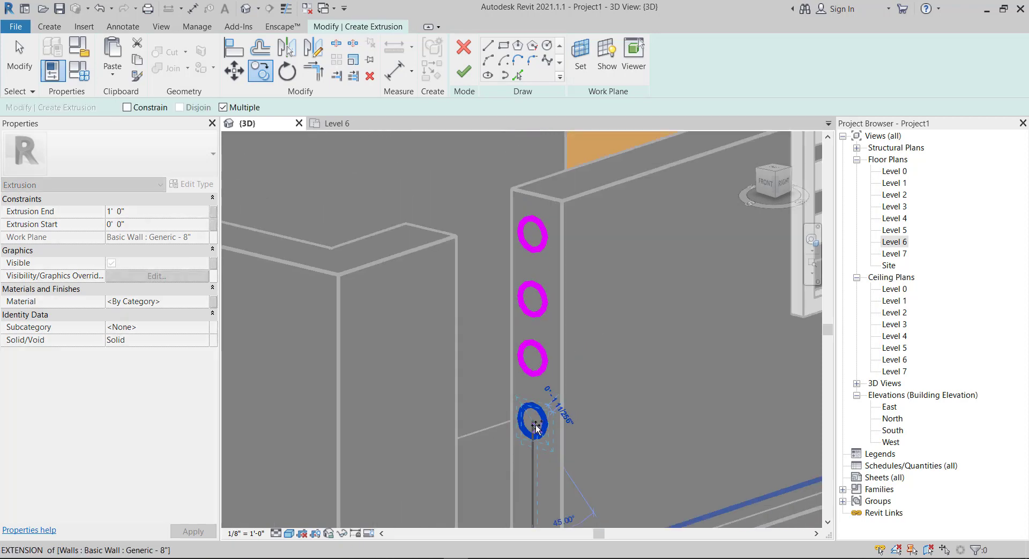
{"action": "scroll", "coordinate": [537, 471], "scroll_direction": "down", "scroll_amount": 1}
{"action": "left_click", "coordinate": [536, 471]}
{"action": "scroll", "coordinate": [536, 474], "scroll_direction": "down", "scroll_amount": 2}
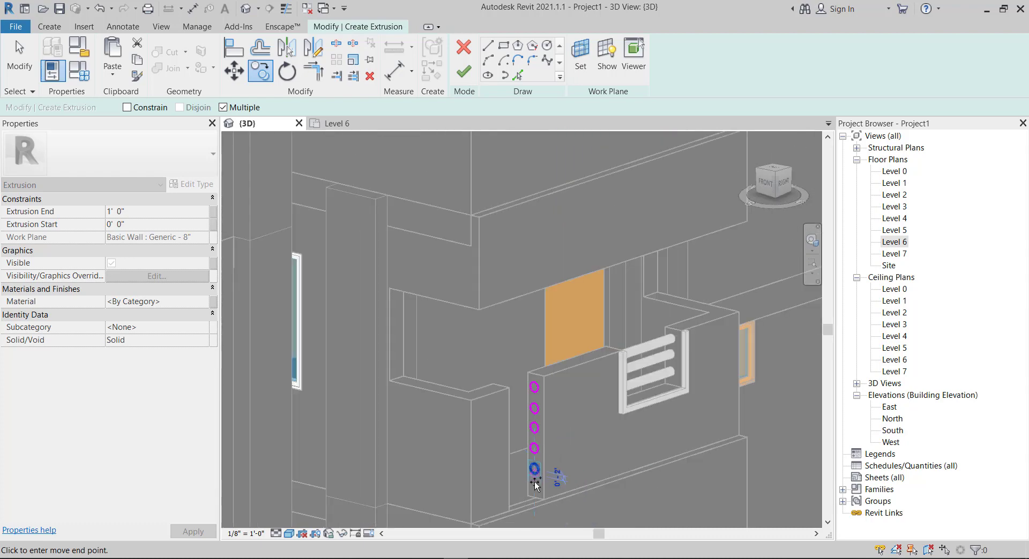
{"action": "scroll", "coordinate": [536, 482], "scroll_direction": "up", "scroll_amount": 3}
{"action": "left_click", "coordinate": [536, 498]}
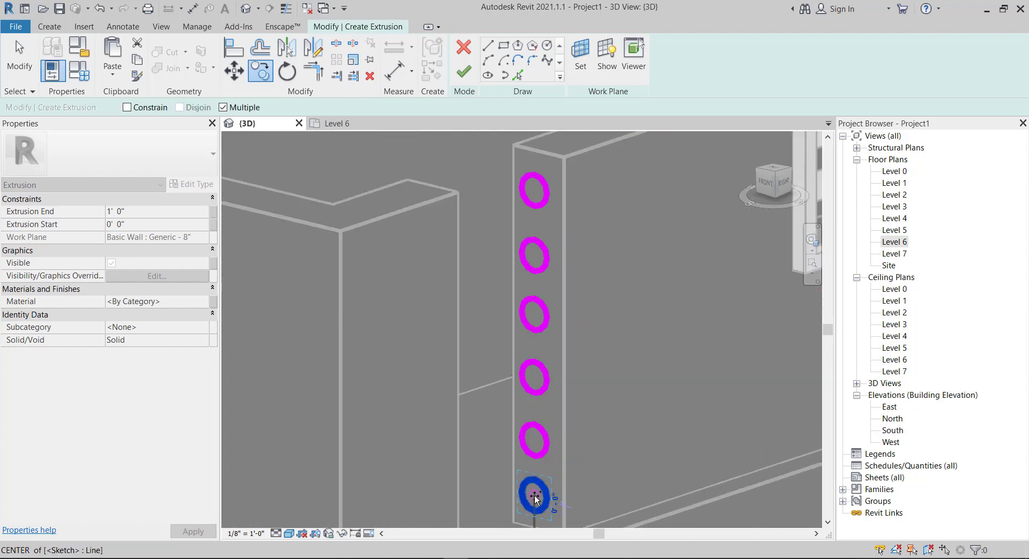
{"action": "left_click", "coordinate": [464, 72]}
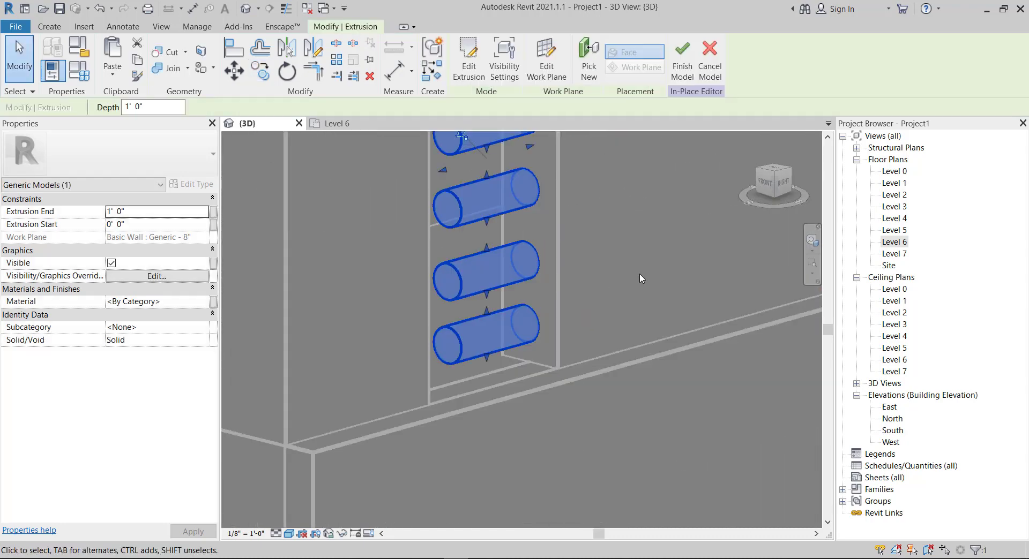
Stretch the six rods to about 1' 0 129/256" deep so they span the opening
{"action": "middle_click_drag", "start_coordinate": [638, 273], "coordinate": [600, 289], "text": "shift"}
{"action": "scroll", "coordinate": [598, 229], "scroll_direction": "down", "scroll_amount": 3}
{"action": "scroll", "coordinate": [552, 288], "scroll_direction": "up", "scroll_amount": 2}
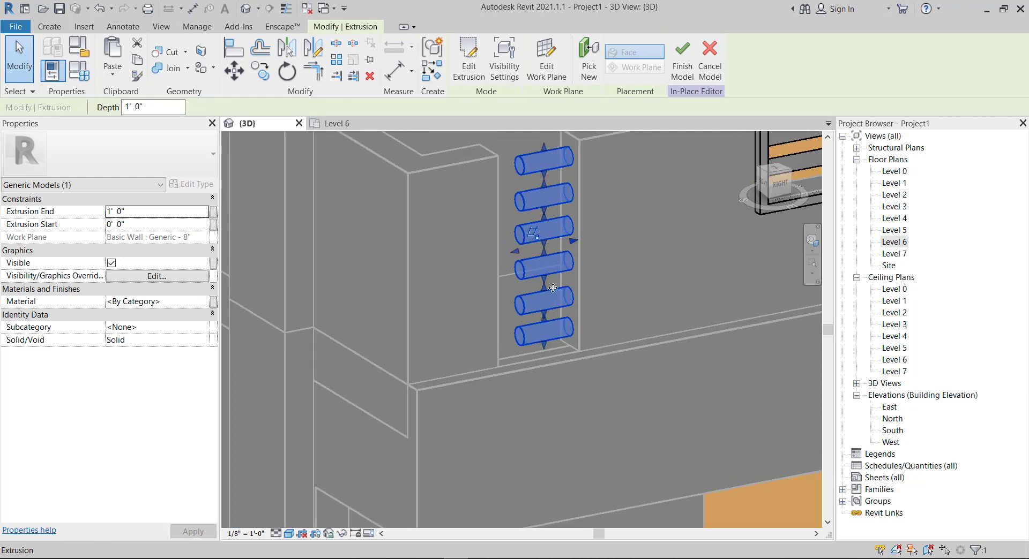
{"action": "scroll", "coordinate": [552, 288], "scroll_direction": "down", "scroll_amount": 3}
{"action": "scroll", "coordinate": [577, 221], "scroll_direction": "up", "scroll_amount": 3}
{"action": "mouse_move", "coordinate": [555, 335]}
{"action": "middle_mouse_down", "text": "shift"}
{"action": "mouse_move", "coordinate": [537, 351]}
{"action": "mouse_move", "coordinate": [494, 351]}
{"action": "middle_mouse_up", "text": "shift"}
{"action": "scroll", "coordinate": [461, 353], "scroll_direction": "up", "scroll_amount": 3}
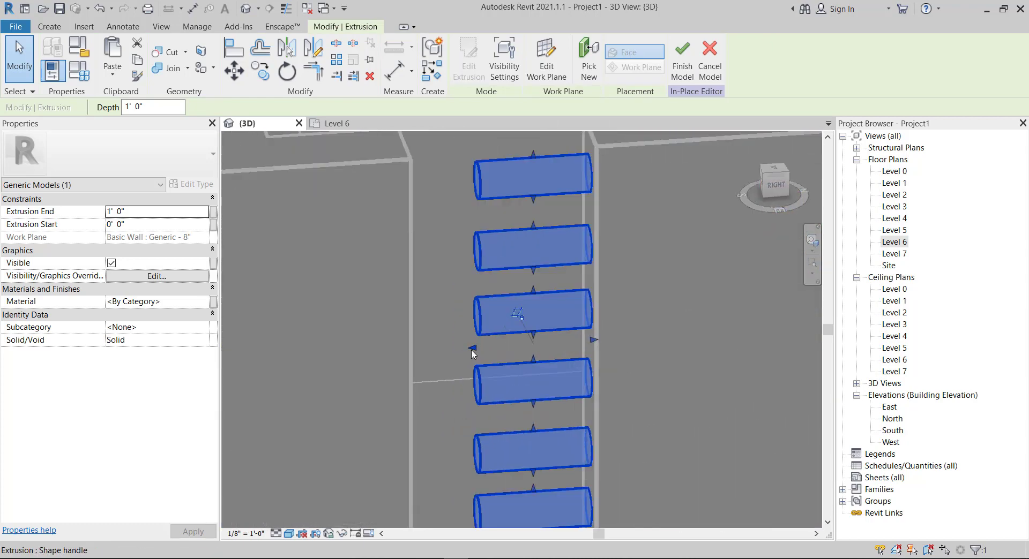
{"action": "left_click_drag", "start_coordinate": [472, 349], "coordinate": [398, 352]}
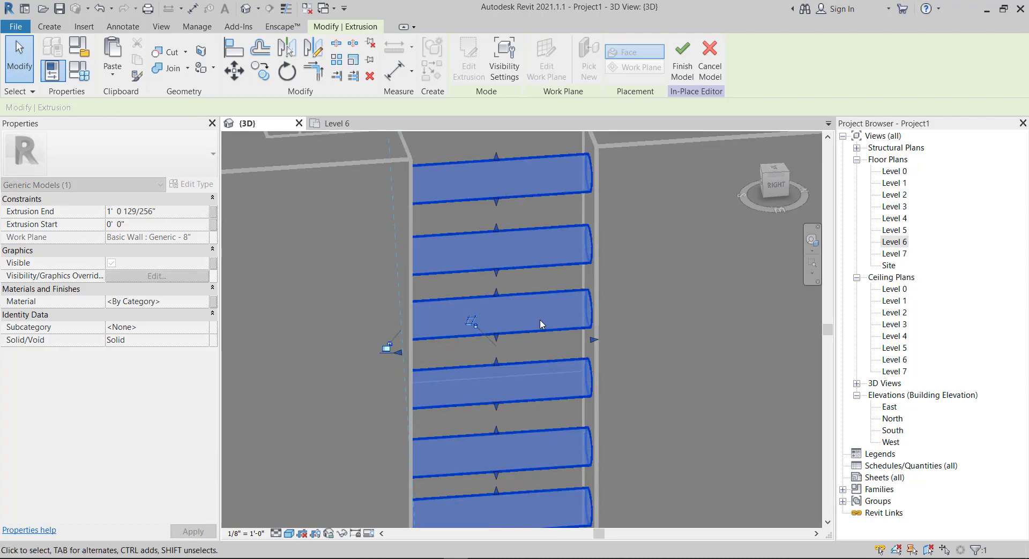
{"action": "scroll", "coordinate": [539, 319], "scroll_direction": "down", "scroll_amount": 5}
{"action": "left_click", "coordinate": [641, 298]}
{"action": "scroll", "coordinate": [557, 322], "scroll_direction": "up", "scroll_amount": 3}
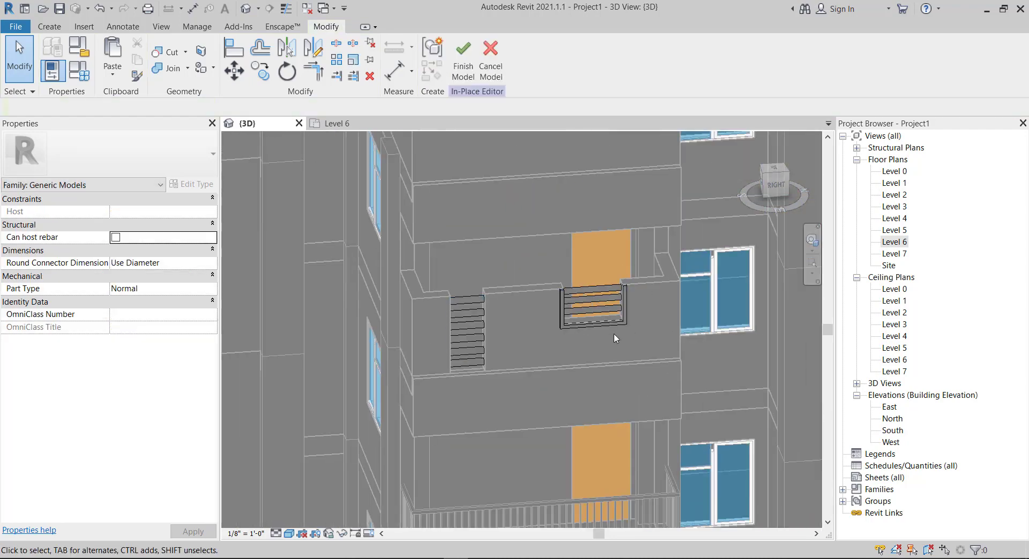
{"action": "scroll", "coordinate": [467, 324], "scroll_direction": "up", "scroll_amount": 1}
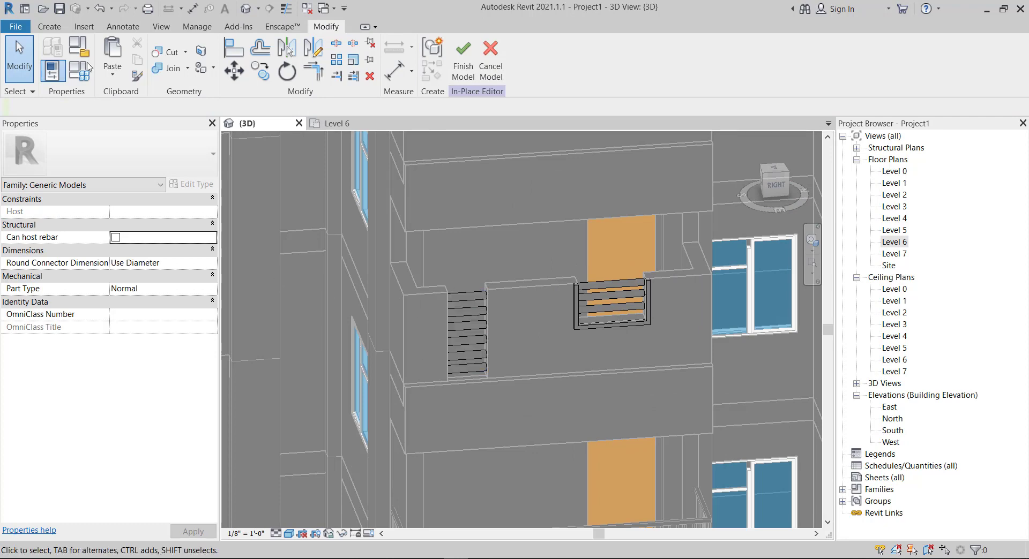
{"action": "left_click", "coordinate": [48, 27]}
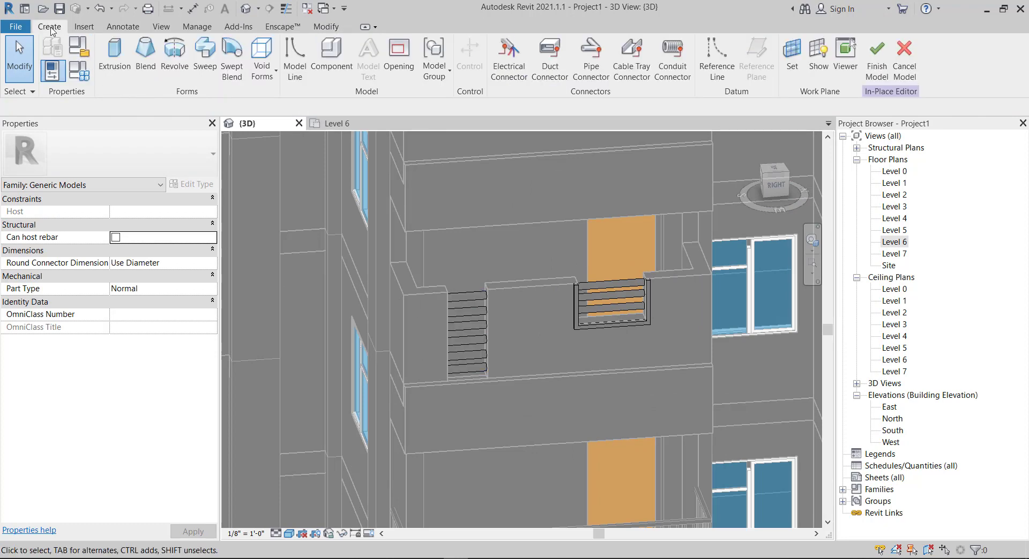
Start a new extrusion with the balcony wall face as its work plane
{"action": "left_click", "coordinate": [114, 54]}
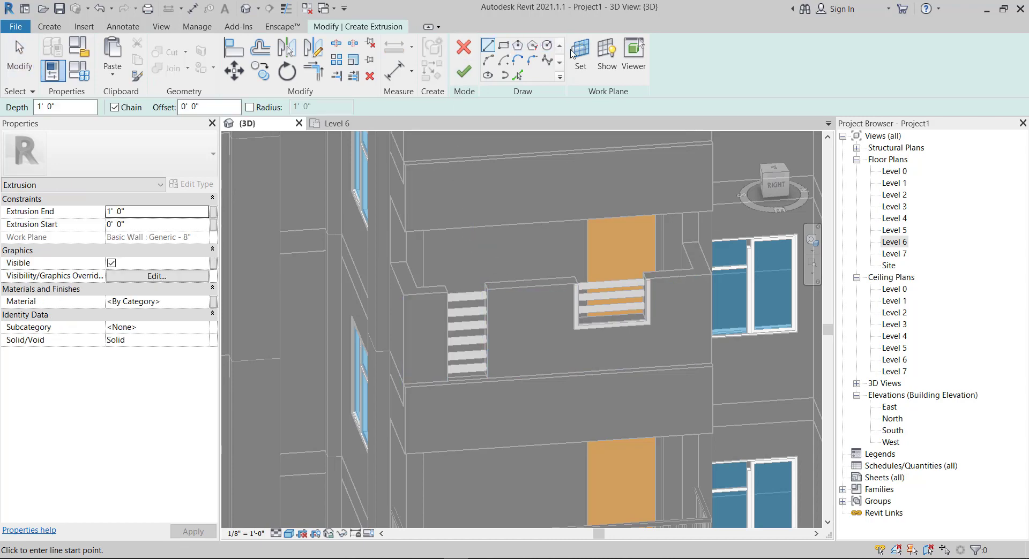
{"action": "left_click", "coordinate": [572, 53]}
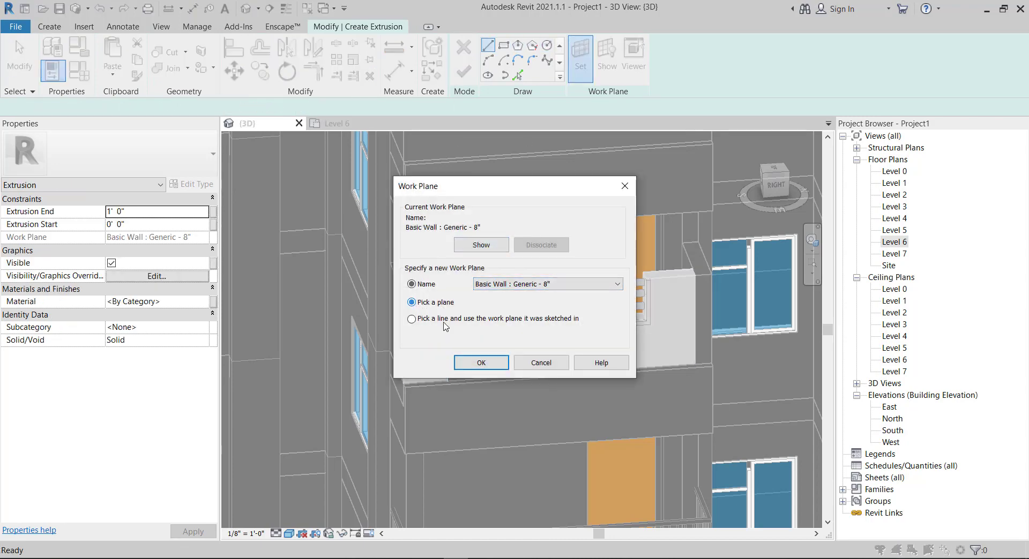
{"action": "left_click", "coordinate": [480, 364]}
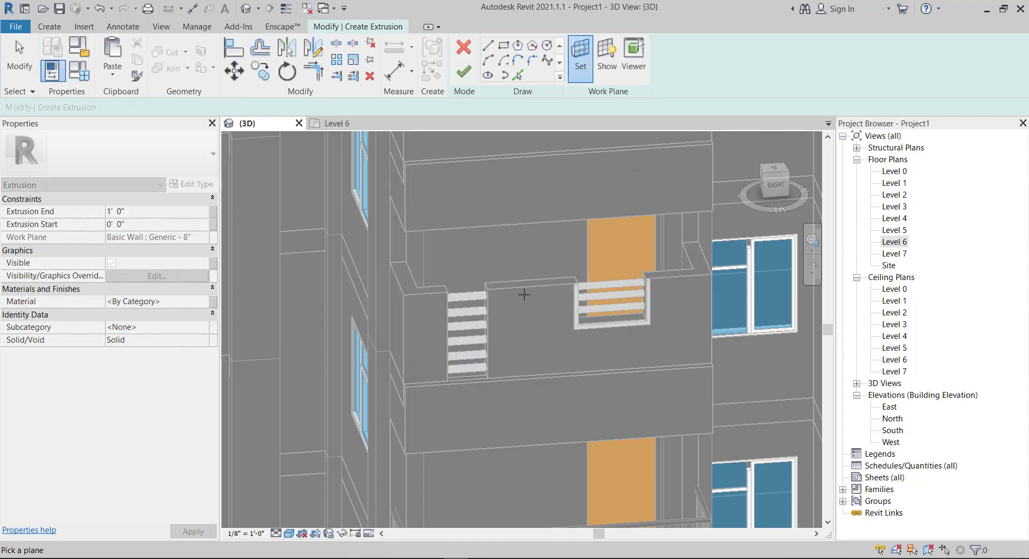
{"action": "left_click", "coordinate": [522, 290]}
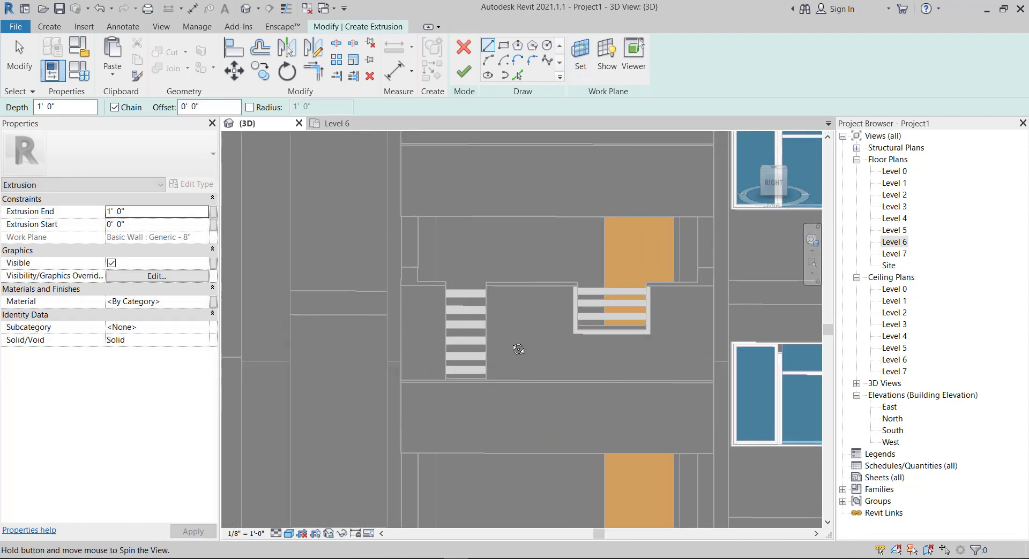
{"action": "scroll", "coordinate": [515, 401], "scroll_direction": "up", "scroll_amount": 2}
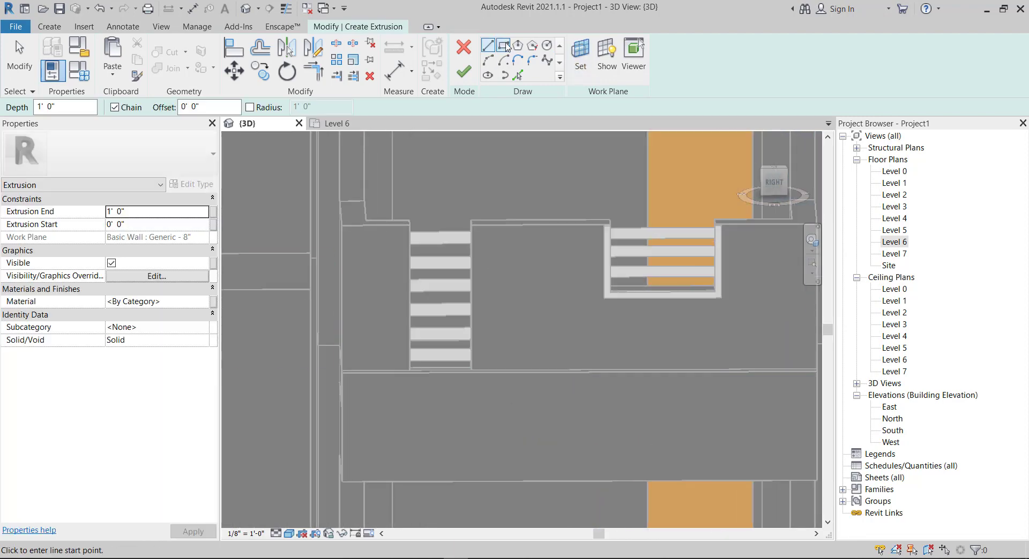
Draw a tall post rectangle from wall top to floor, raising its top edge above the wall
{"action": "left_click", "coordinate": [505, 46]}
{"action": "left_click", "coordinate": [510, 225]}
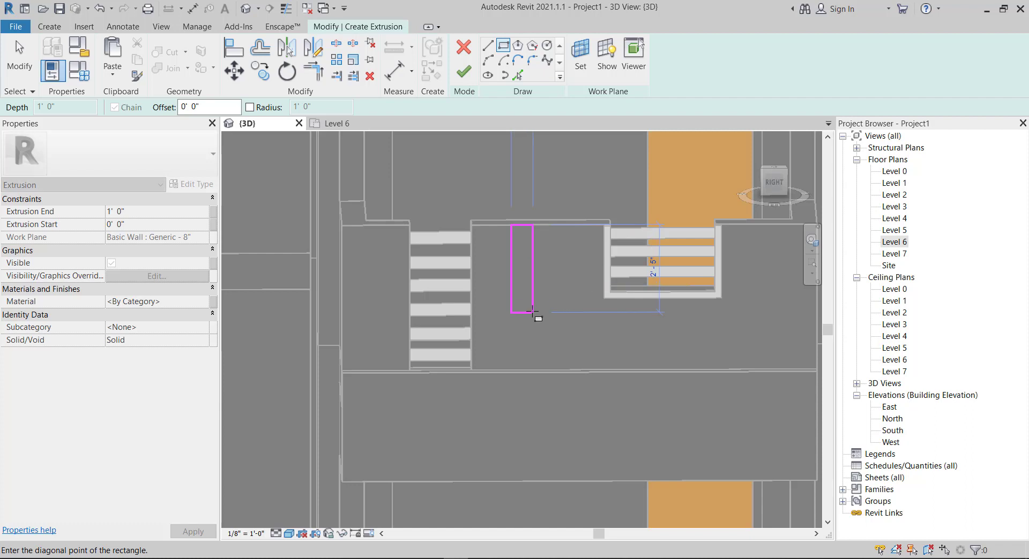
{"action": "left_click", "coordinate": [534, 370]}
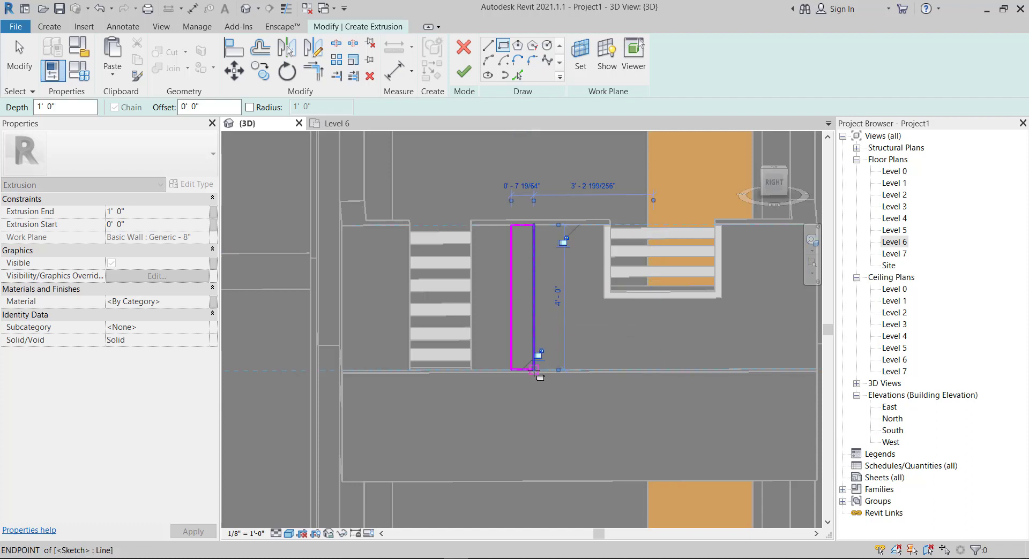
{"action": "scroll", "coordinate": [530, 219], "scroll_direction": "up", "scroll_amount": 3}
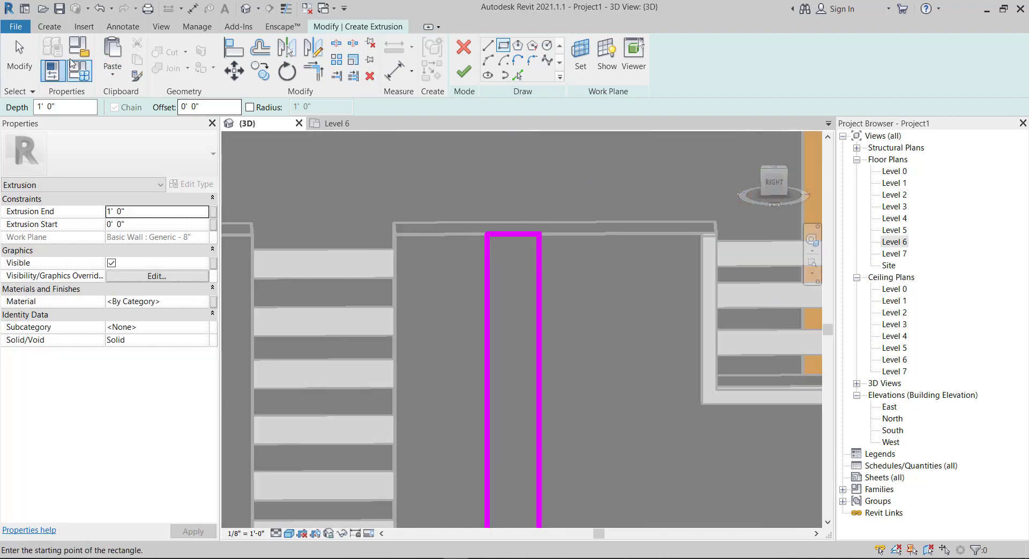
{"action": "left_click", "coordinate": [20, 56]}
{"action": "left_click", "coordinate": [507, 234]}
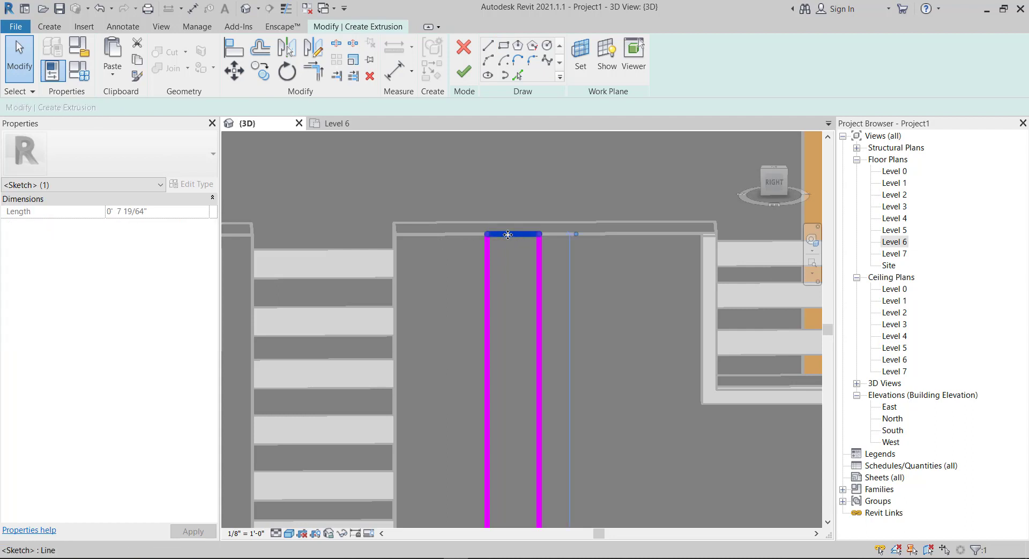
{"action": "left_click_drag", "start_coordinate": [511, 224], "coordinate": [512, 182]}
{"action": "scroll", "coordinate": [590, 268], "scroll_direction": "down", "scroll_amount": 3}
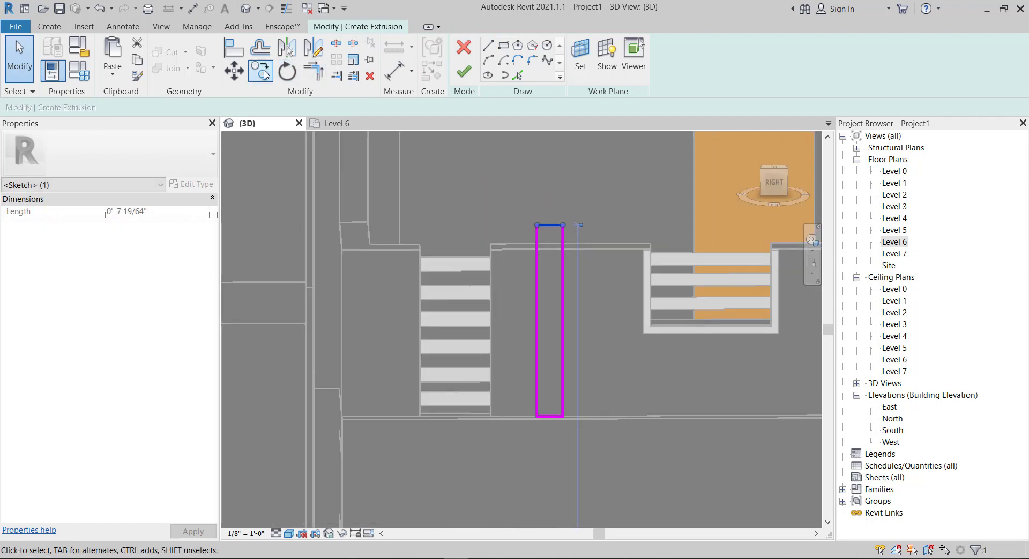
Copy the post rectangle to the right and finish the sketch into two posts
{"action": "left_click", "coordinate": [264, 75]}
{"action": "left_click", "coordinate": [563, 417]}
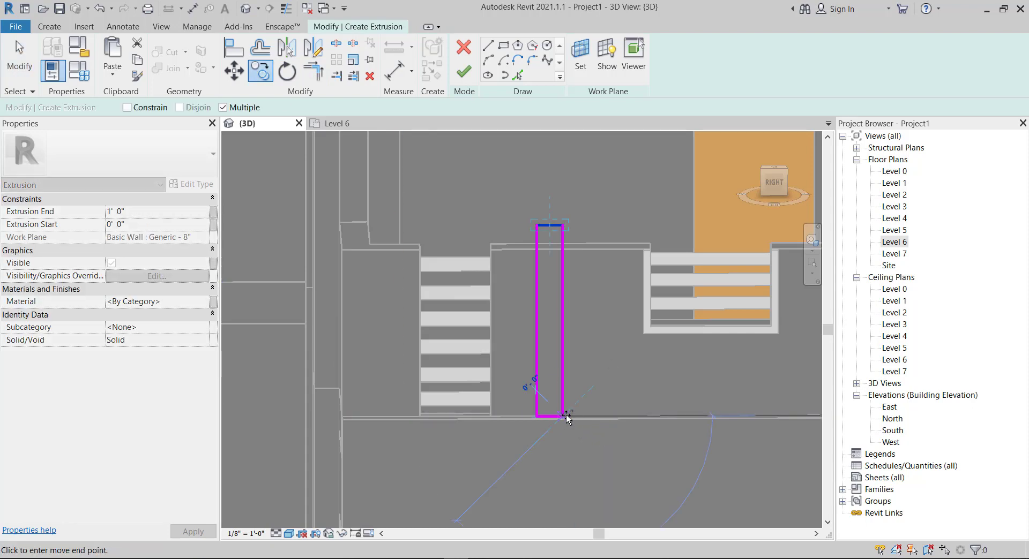
{"action": "left_click", "coordinate": [615, 417]}
{"action": "key", "text": "Escape"}
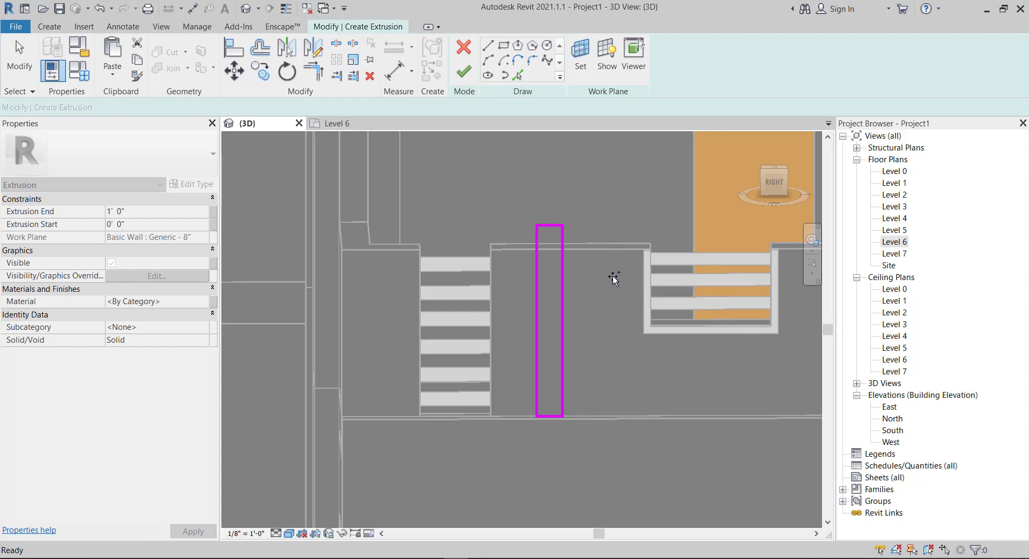
{"action": "left_click", "coordinate": [19, 59]}
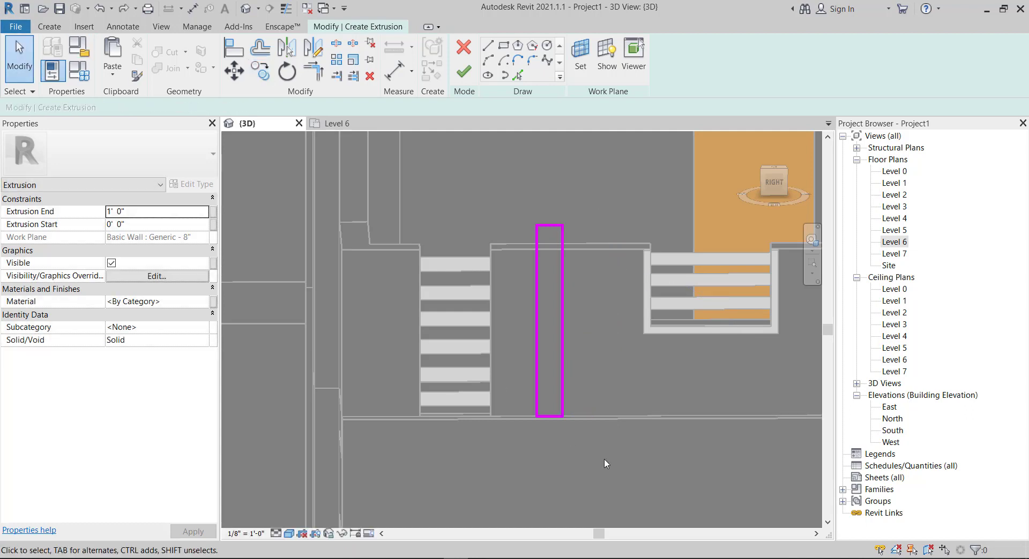
{"action": "left_click_drag", "start_coordinate": [630, 465], "coordinate": [519, 288]}
{"action": "left_click_drag", "start_coordinate": [519, 205], "coordinate": [519, 204]}
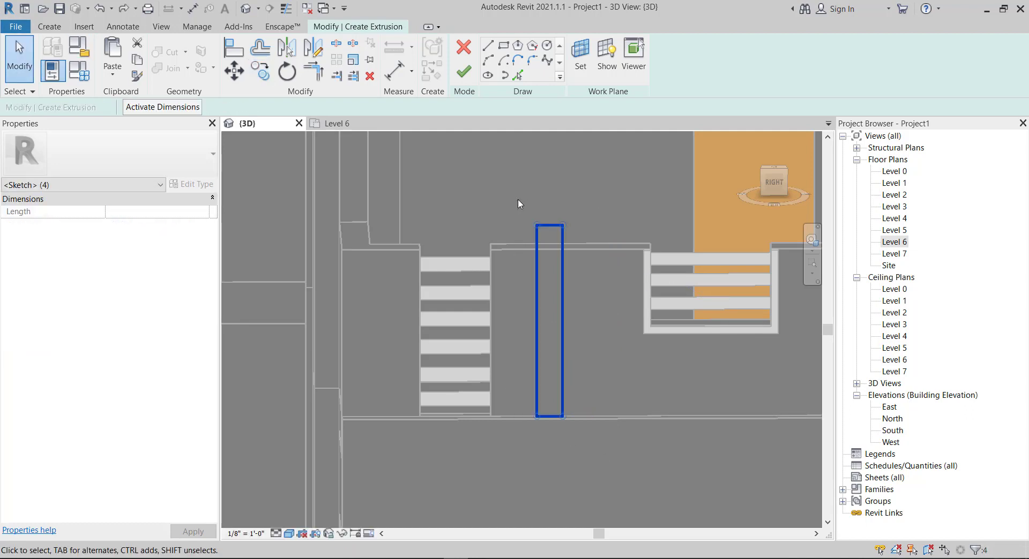
{"action": "left_click", "coordinate": [258, 79]}
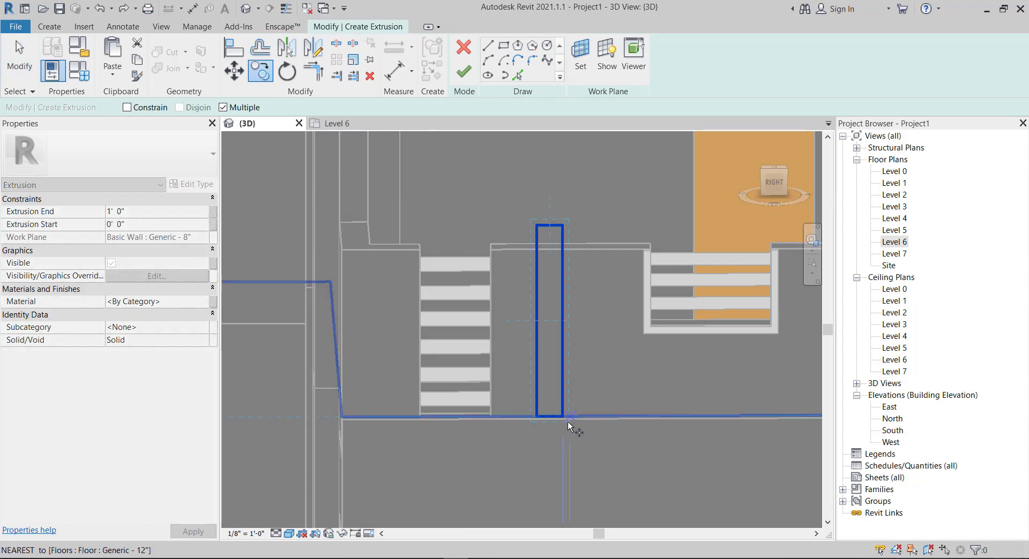
{"action": "left_click", "coordinate": [564, 417]}
{"action": "left_click", "coordinate": [616, 417]}
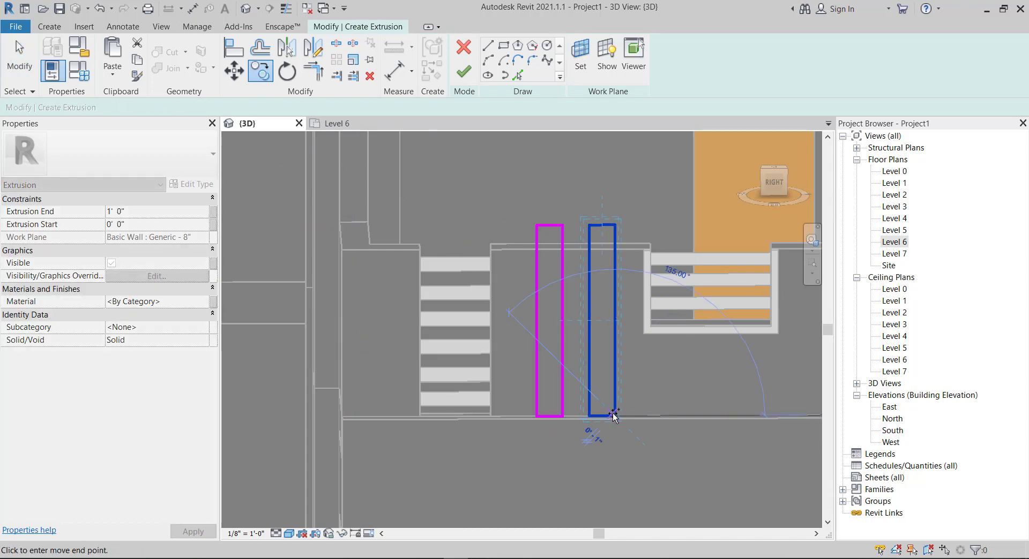
{"action": "left_click", "coordinate": [464, 71]}
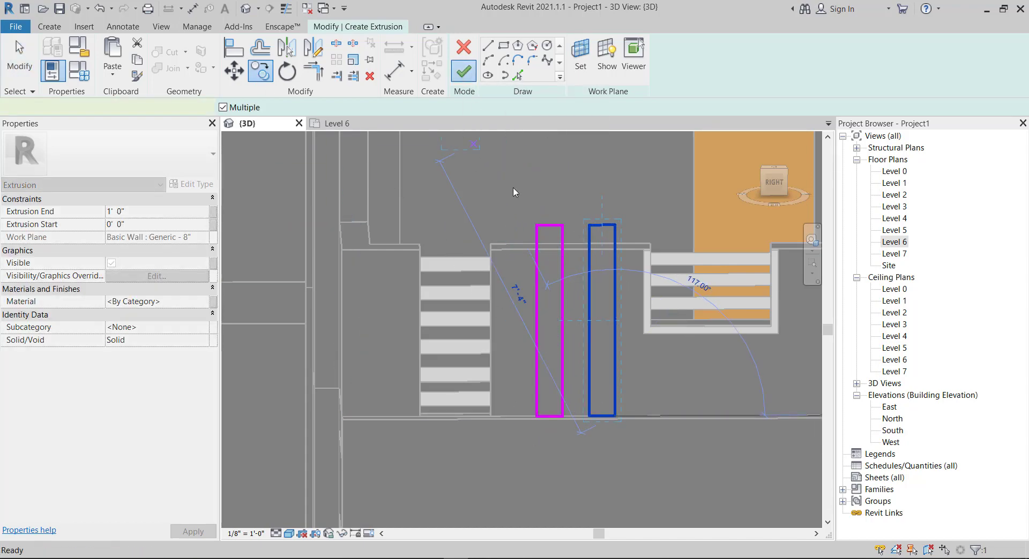
Dissociate the posts' work plane and set Extrusion Start -0' 8" and End 0' 2"
{"action": "middle_click_drag", "start_coordinate": [565, 316], "coordinate": [548, 352], "text": "shift"}
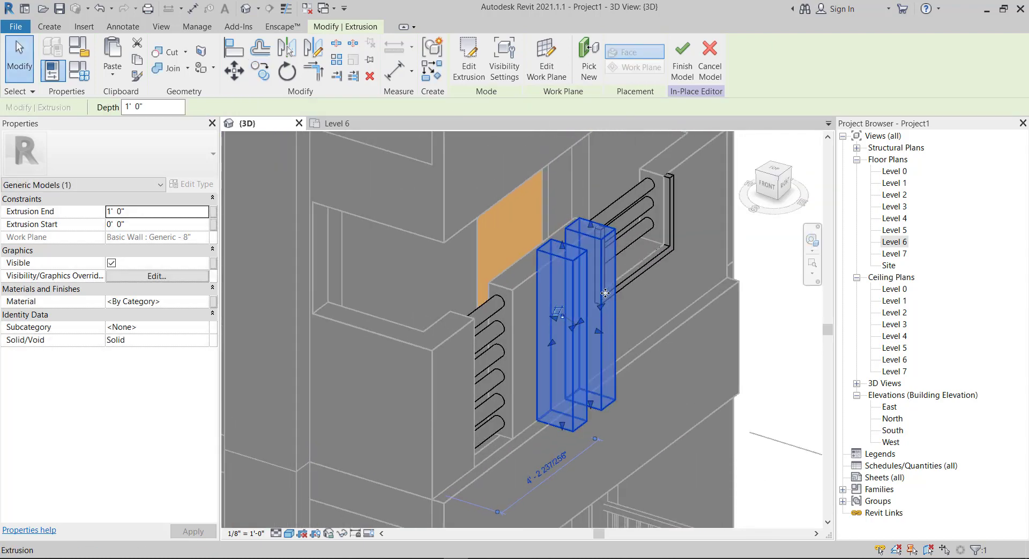
{"action": "left_click", "coordinate": [557, 313]}
{"action": "scroll", "coordinate": [567, 328], "scroll_direction": "up", "scroll_amount": 5}
{"action": "left_click_drag", "start_coordinate": [535, 307], "coordinate": [480, 275]}
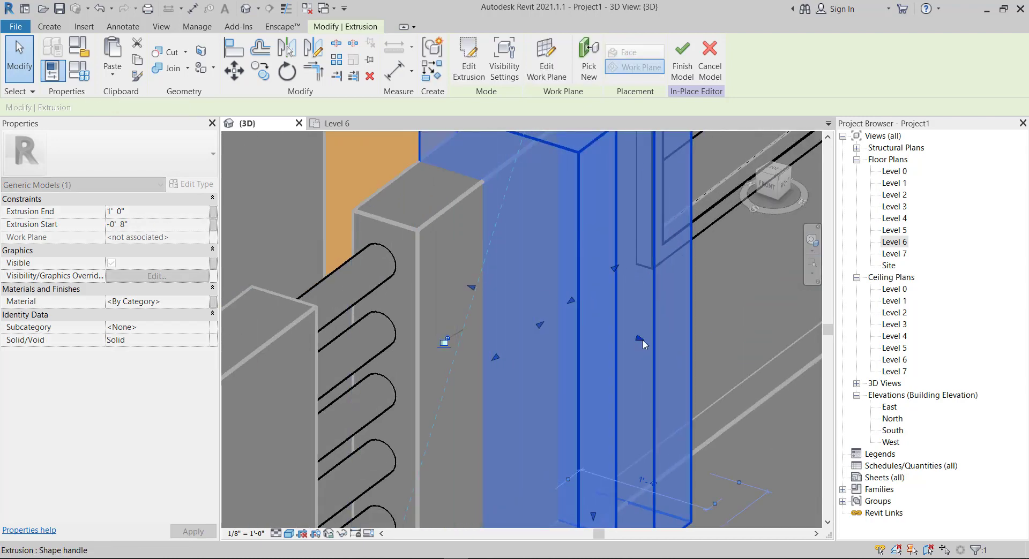
{"action": "mouse_move", "coordinate": [629, 338]}
{"action": "left_mouse_down"}
{"action": "mouse_move", "coordinate": [518, 268]}
{"action": "mouse_move", "coordinate": [541, 294]}
{"action": "left_mouse_up"}
{"action": "scroll", "coordinate": [523, 269], "scroll_direction": "down", "scroll_amount": 3}
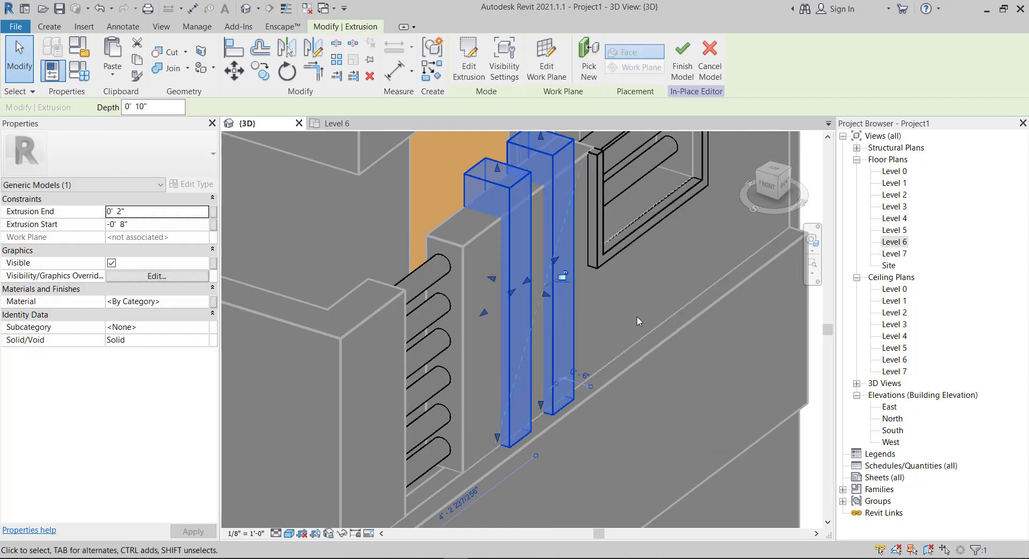
{"action": "key", "text": "Escape"}
Orbit around the balcony and select the posts to check their 0' 10" depth
{"action": "mouse_move", "coordinate": [635, 325]}
{"action": "middle_mouse_down", "text": "shift"}
{"action": "mouse_move", "coordinate": [566, 325]}
{"action": "mouse_move", "coordinate": [525, 417]}
{"action": "middle_mouse_up", "text": "shift"}
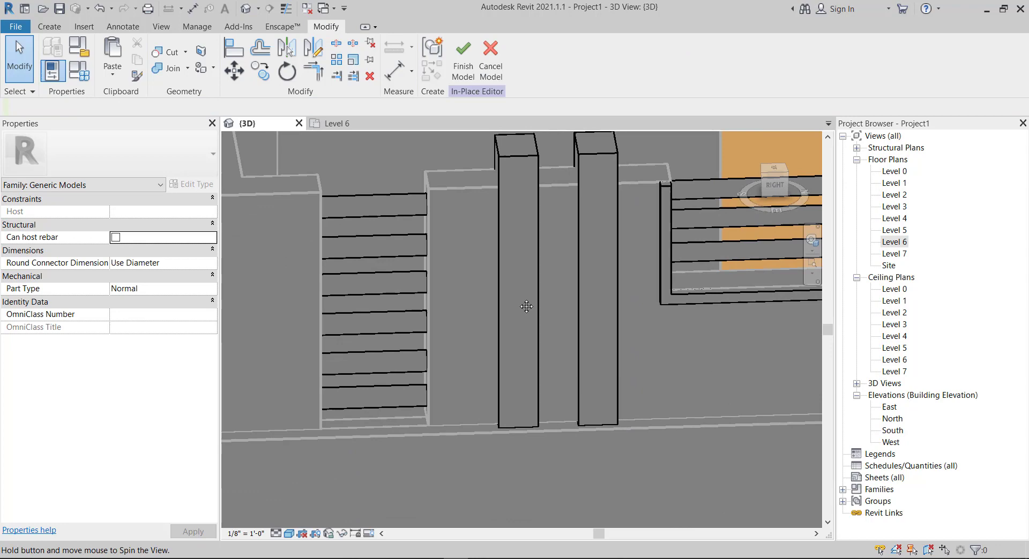
{"action": "left_click", "coordinate": [525, 417]}
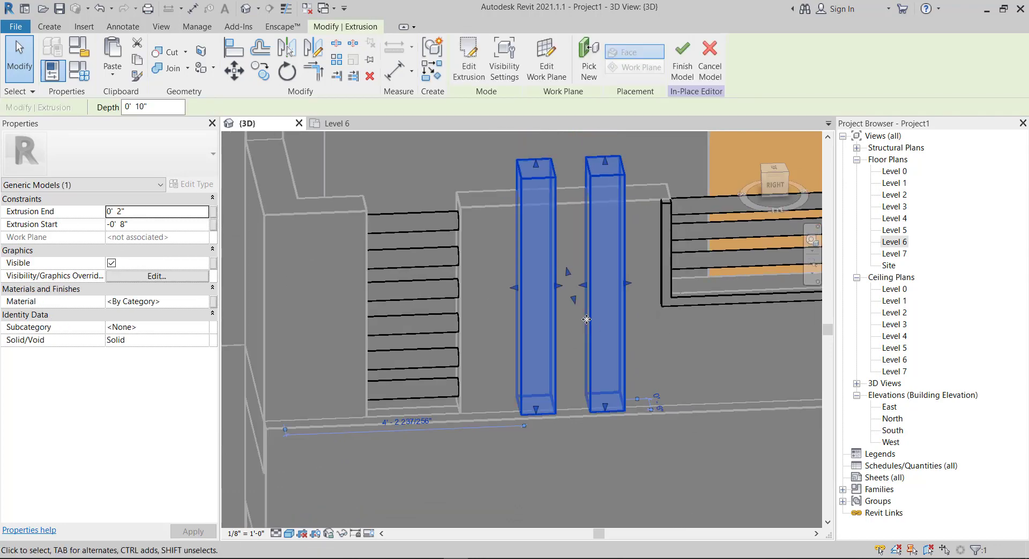
{"action": "scroll", "coordinate": [662, 331], "scroll_direction": "up", "scroll_amount": 1}
{"action": "scroll", "coordinate": [675, 343], "scroll_direction": "up", "scroll_amount": 1}
{"action": "left_click", "coordinate": [687, 352]}
{"action": "mouse_move", "coordinate": [687, 352]}
{"action": "middle_mouse_down", "text": "shift"}
{"action": "mouse_move", "coordinate": [725, 367]}
{"action": "mouse_move", "coordinate": [587, 355]}
{"action": "middle_mouse_up", "text": "shift"}
{"action": "scroll", "coordinate": [587, 356], "scroll_direction": "down", "scroll_amount": 3}
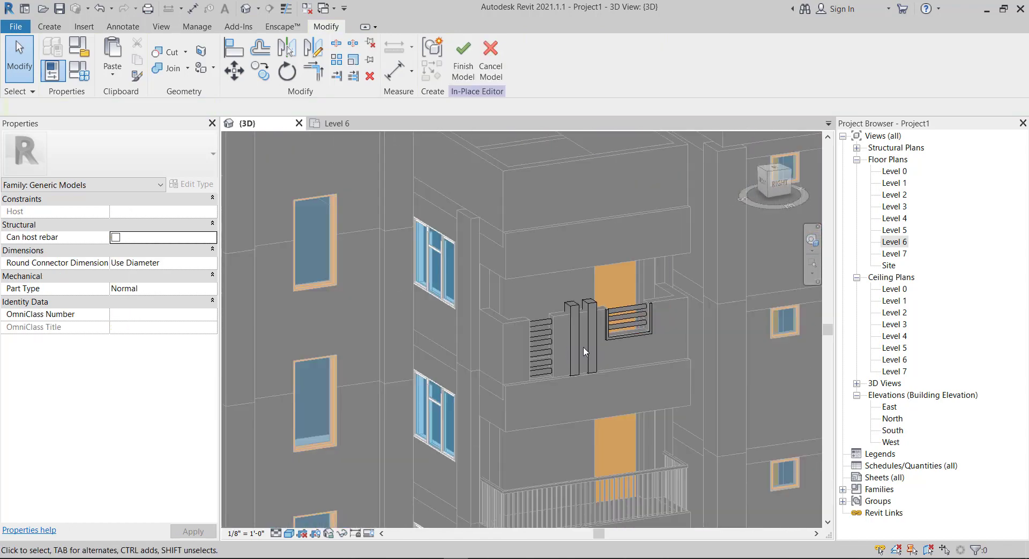
{"action": "scroll", "coordinate": [676, 339], "scroll_direction": "up", "scroll_amount": 2}
{"action": "mouse_move", "coordinate": [676, 340]}
{"action": "middle_mouse_down", "text": "shift"}
{"action": "mouse_move", "coordinate": [631, 359]}
{"action": "mouse_move", "coordinate": [605, 354]}
{"action": "middle_mouse_up", "text": "shift"}
{"action": "scroll", "coordinate": [647, 372], "scroll_direction": "up", "scroll_amount": 2}
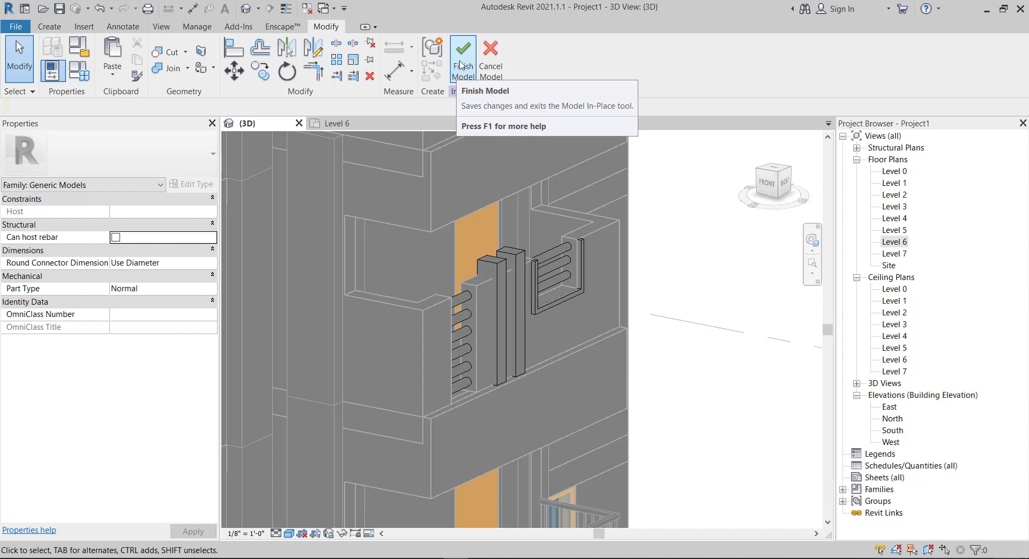
Finish the in-place model and select the completed 6.28 CF railing element on the Level 6 balcony
{"action": "left_click", "coordinate": [462, 64]}
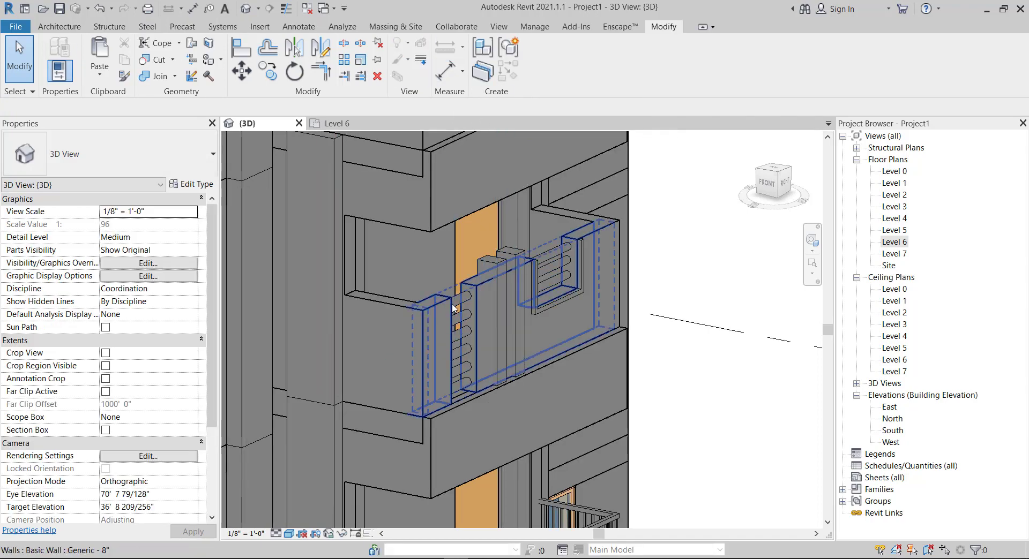
{"action": "scroll", "coordinate": [465, 371], "scroll_direction": "up", "scroll_amount": 2}
{"action": "scroll", "coordinate": [465, 371], "scroll_direction": "up", "scroll_amount": 3}
{"action": "scroll", "coordinate": [464, 282], "scroll_direction": "down", "scroll_amount": 5}
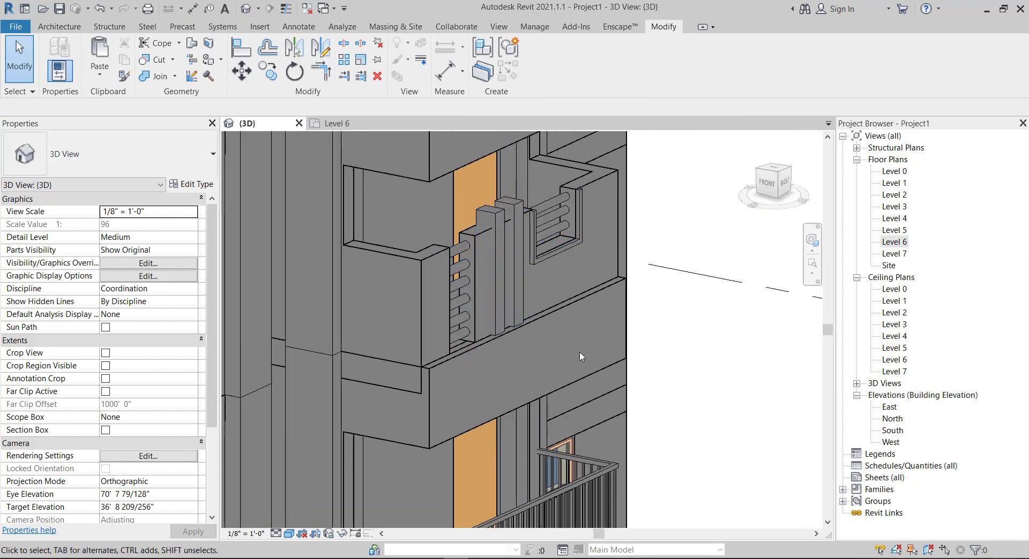
{"action": "middle_click_drag", "start_coordinate": [580, 351], "coordinate": [558, 333], "text": "shift"}
{"action": "scroll", "coordinate": [588, 309], "scroll_direction": "up", "scroll_amount": 1}
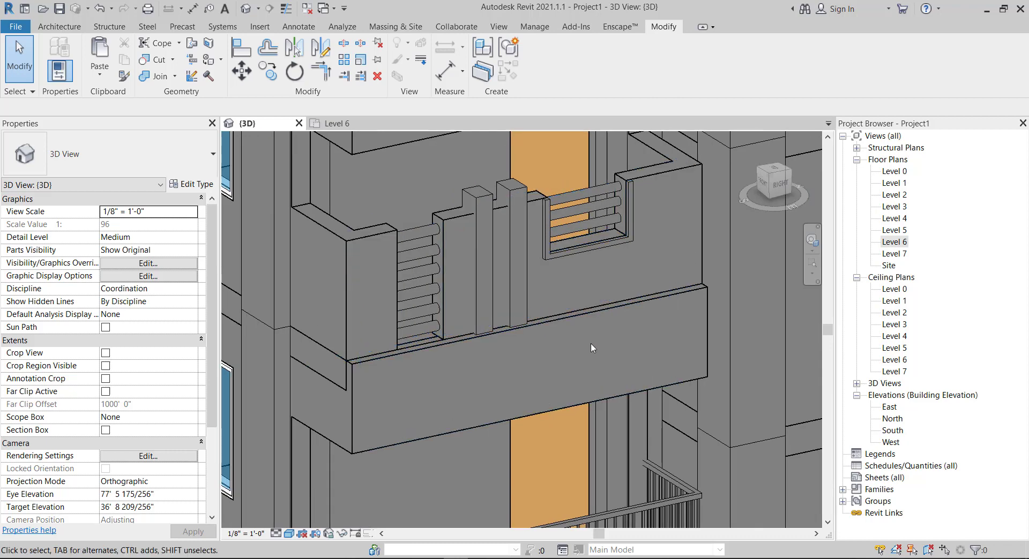
{"action": "left_click", "coordinate": [412, 234]}
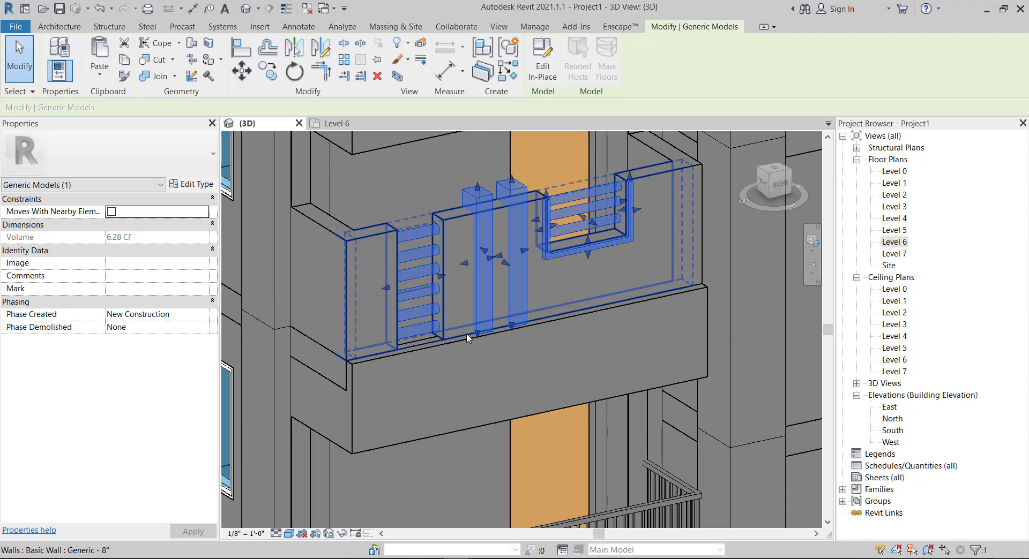
Reopen the railing model in place and select both rod railings and both posts for material assignment
{"action": "left_click", "coordinate": [448, 305], "text": "shift"}
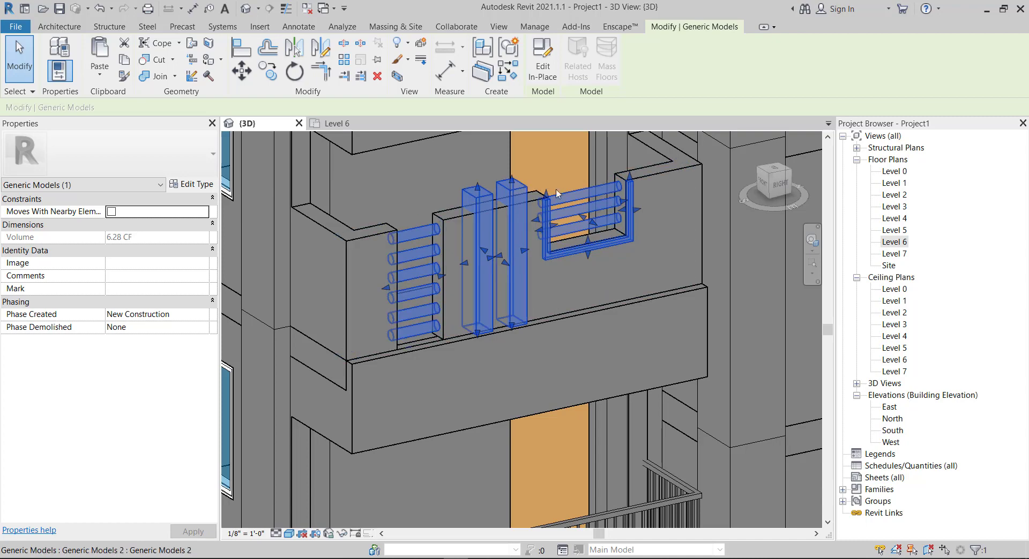
{"action": "left_click", "coordinate": [544, 60]}
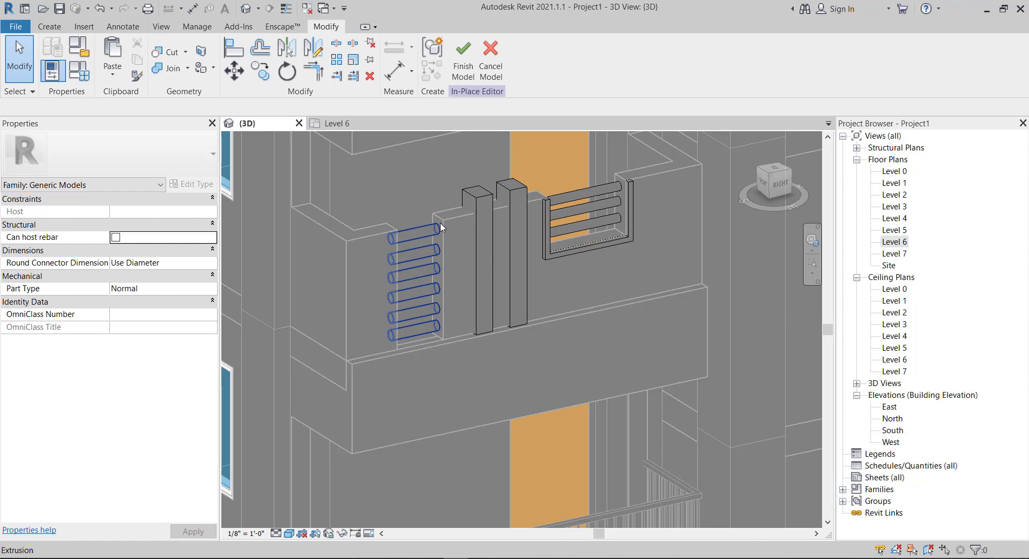
{"action": "left_click", "coordinate": [423, 230]}
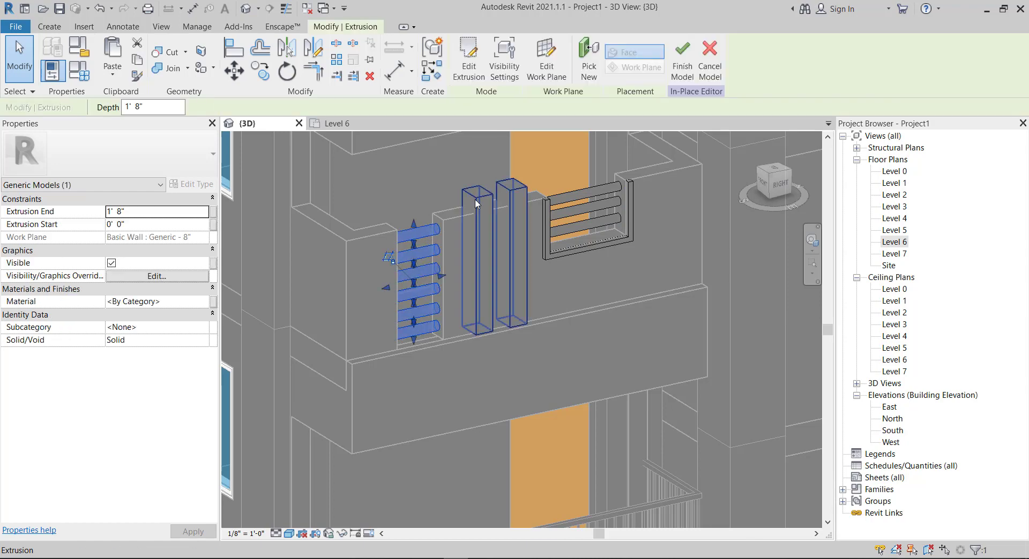
{"action": "left_click", "coordinate": [474, 198], "text": "ctrl"}
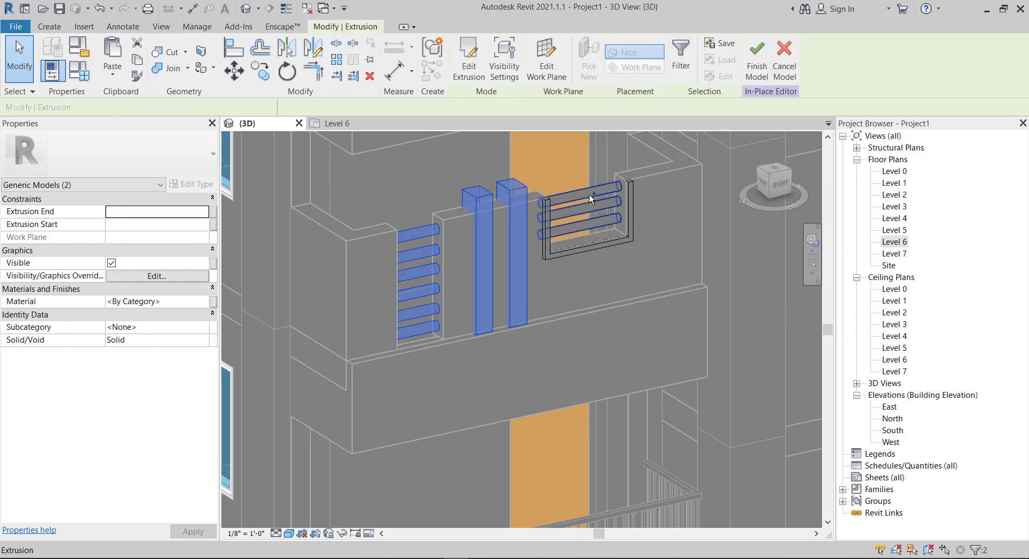
{"action": "left_click", "coordinate": [589, 195], "text": "ctrl"}
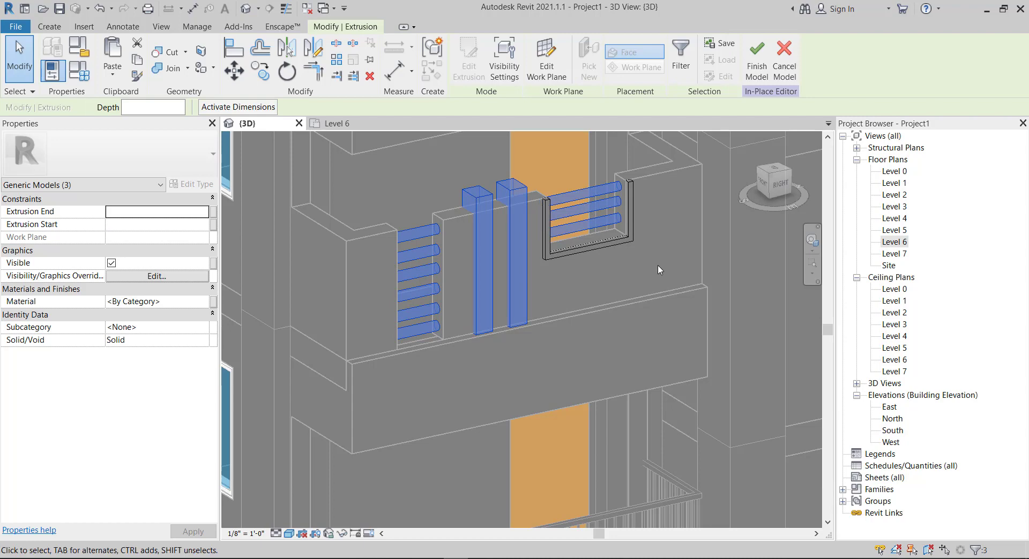
{"action": "left_click", "coordinate": [202, 303]}
Assign the Glass material to the selected rods and posts, then clear the selection
{"action": "left_click", "coordinate": [204, 303]}
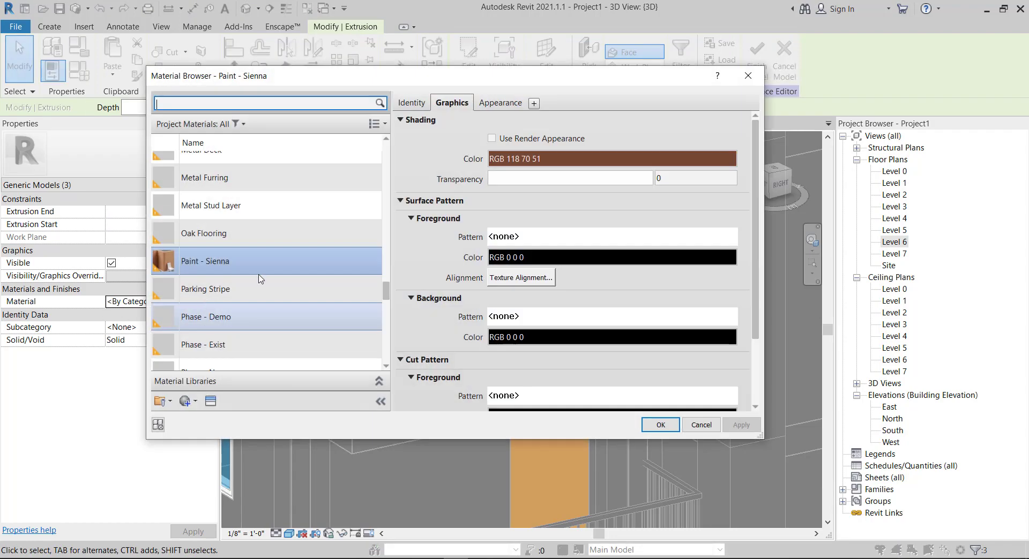
{"action": "scroll", "coordinate": [259, 222], "scroll_direction": "up", "scroll_amount": 5}
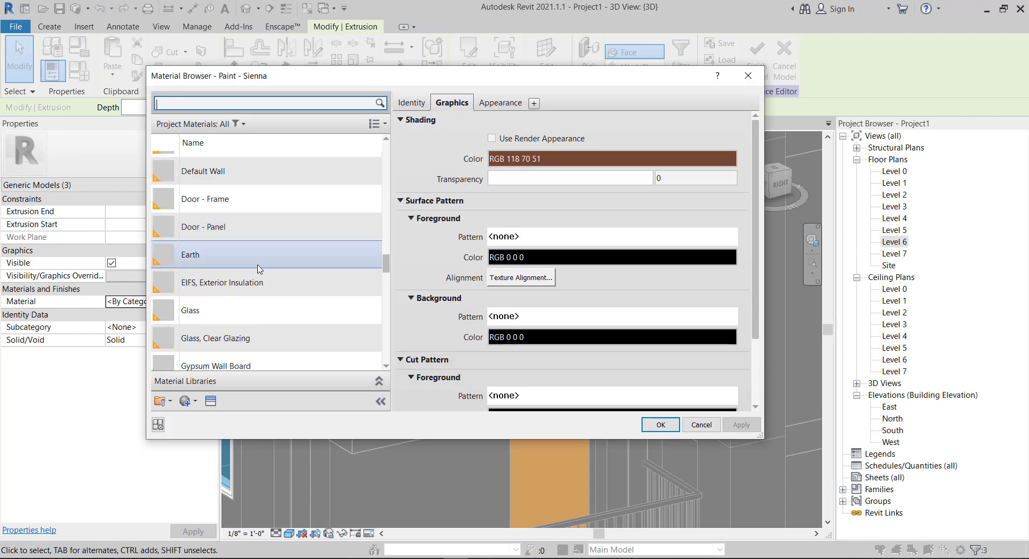
{"action": "left_click", "coordinate": [250, 310]}
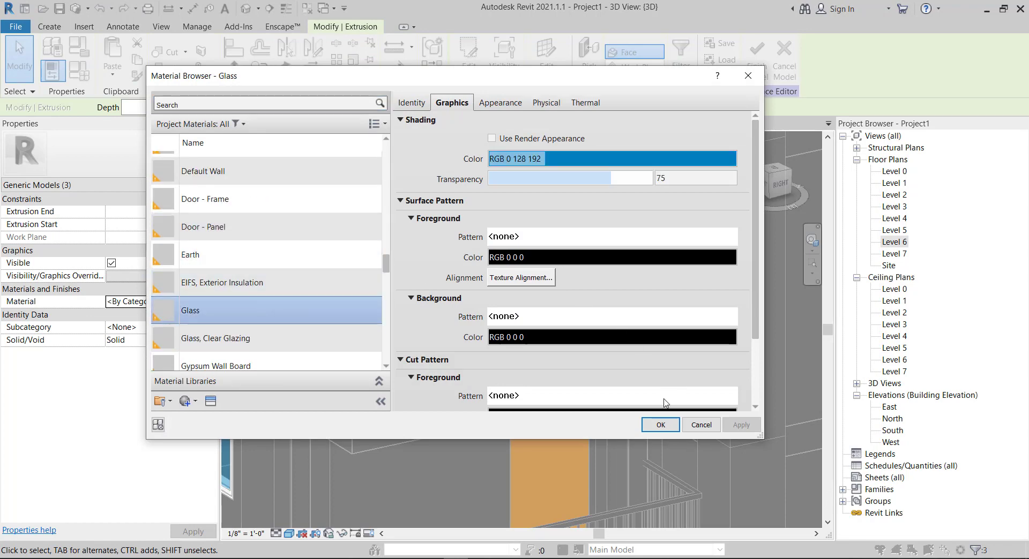
{"action": "left_click", "coordinate": [660, 425]}
{"action": "left_click", "coordinate": [574, 329]}
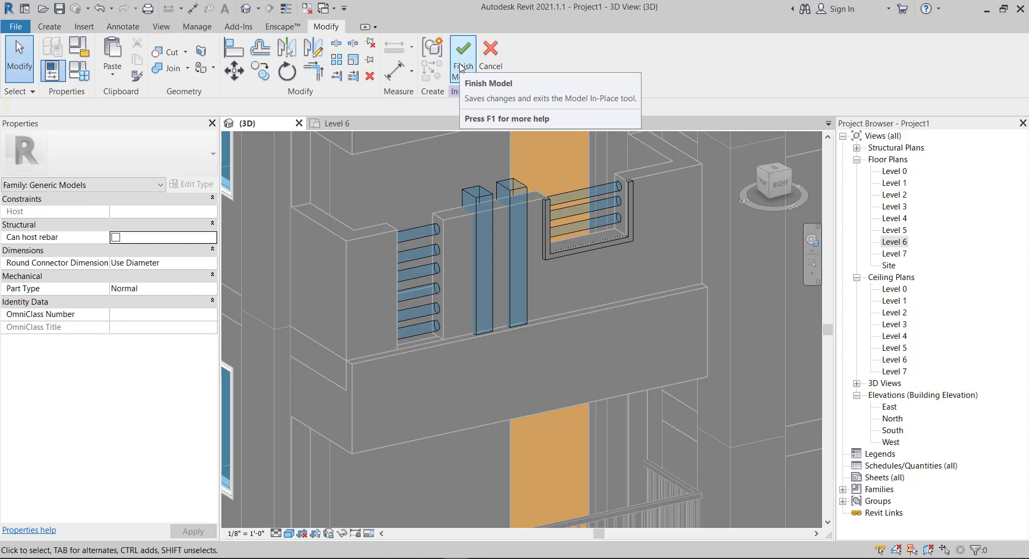
Finish the in-place model and orbit the 3D view to inspect the glass balcony railing
{"action": "left_click", "coordinate": [49, 26]}
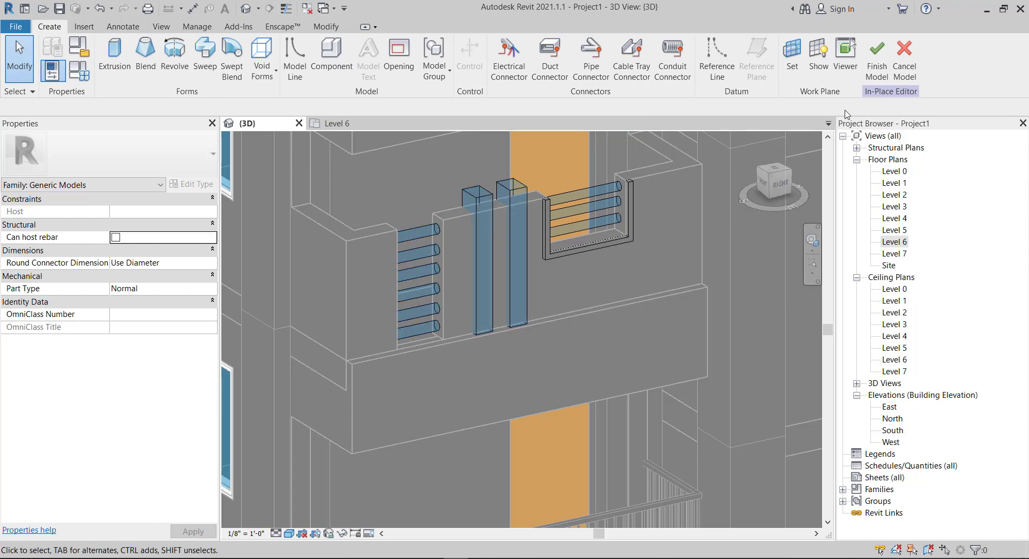
{"action": "left_click", "coordinate": [871, 57]}
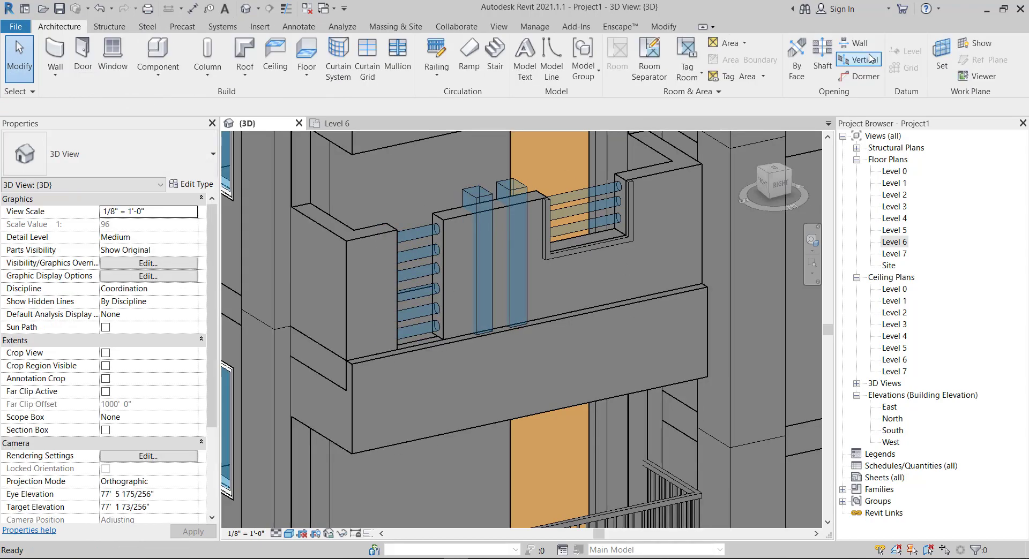
{"action": "scroll", "coordinate": [558, 269], "scroll_direction": "down", "scroll_amount": 3}
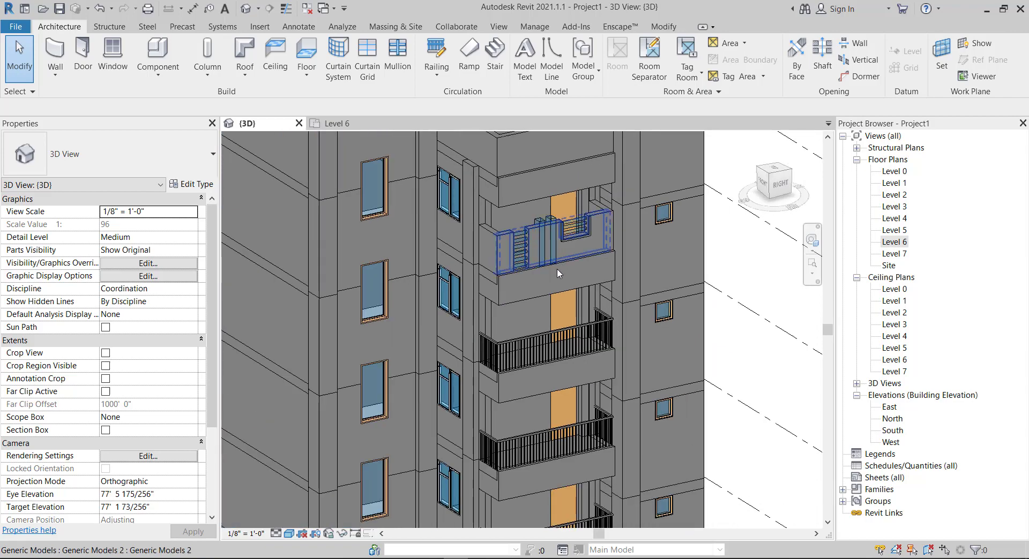
{"action": "scroll", "coordinate": [557, 270], "scroll_direction": "up", "scroll_amount": 3}
{"action": "scroll", "coordinate": [557, 268], "scroll_direction": "down", "scroll_amount": 3}
{"action": "middle_click_drag", "start_coordinate": [557, 265], "coordinate": [603, 251], "text": "shift"}
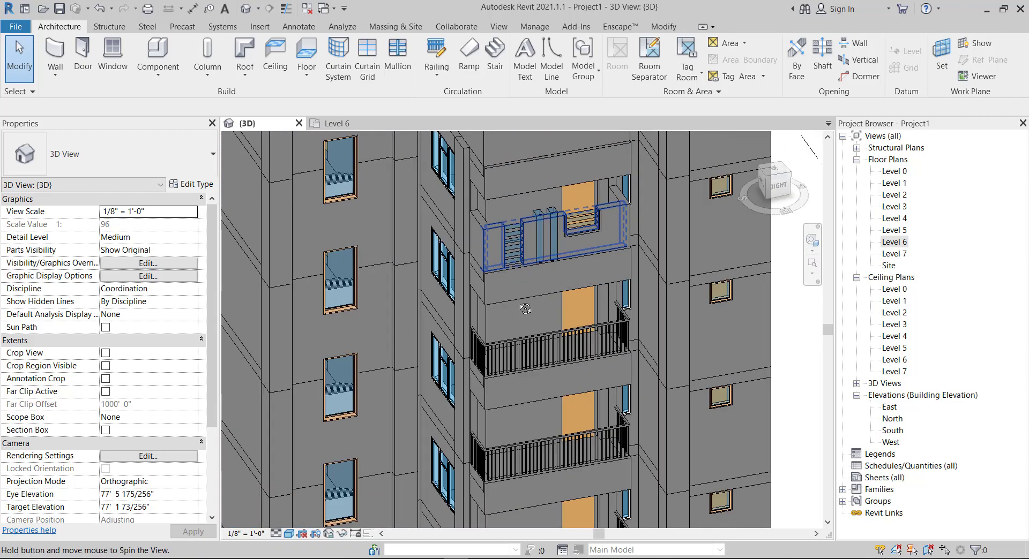
{"action": "scroll", "coordinate": [603, 250], "scroll_direction": "up", "scroll_amount": 3}
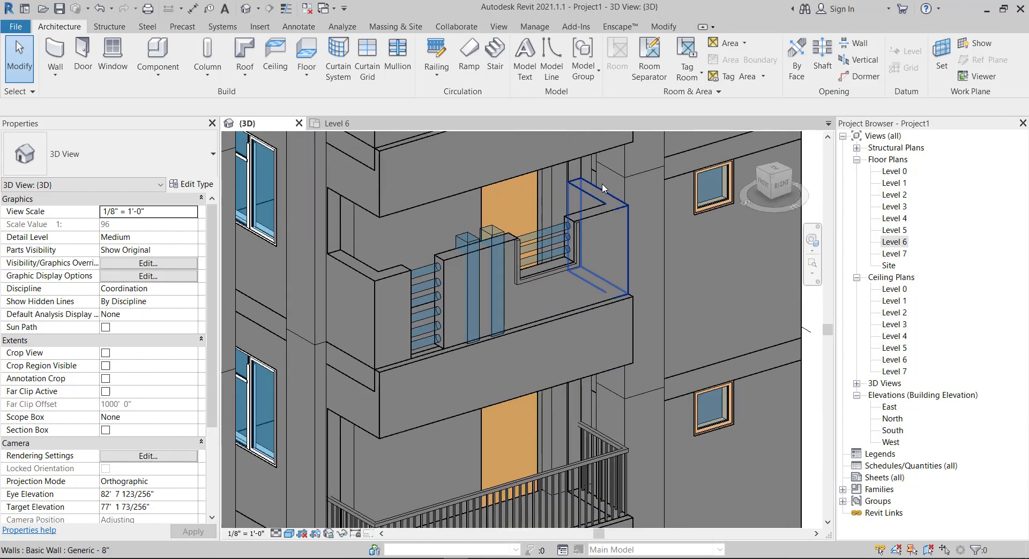